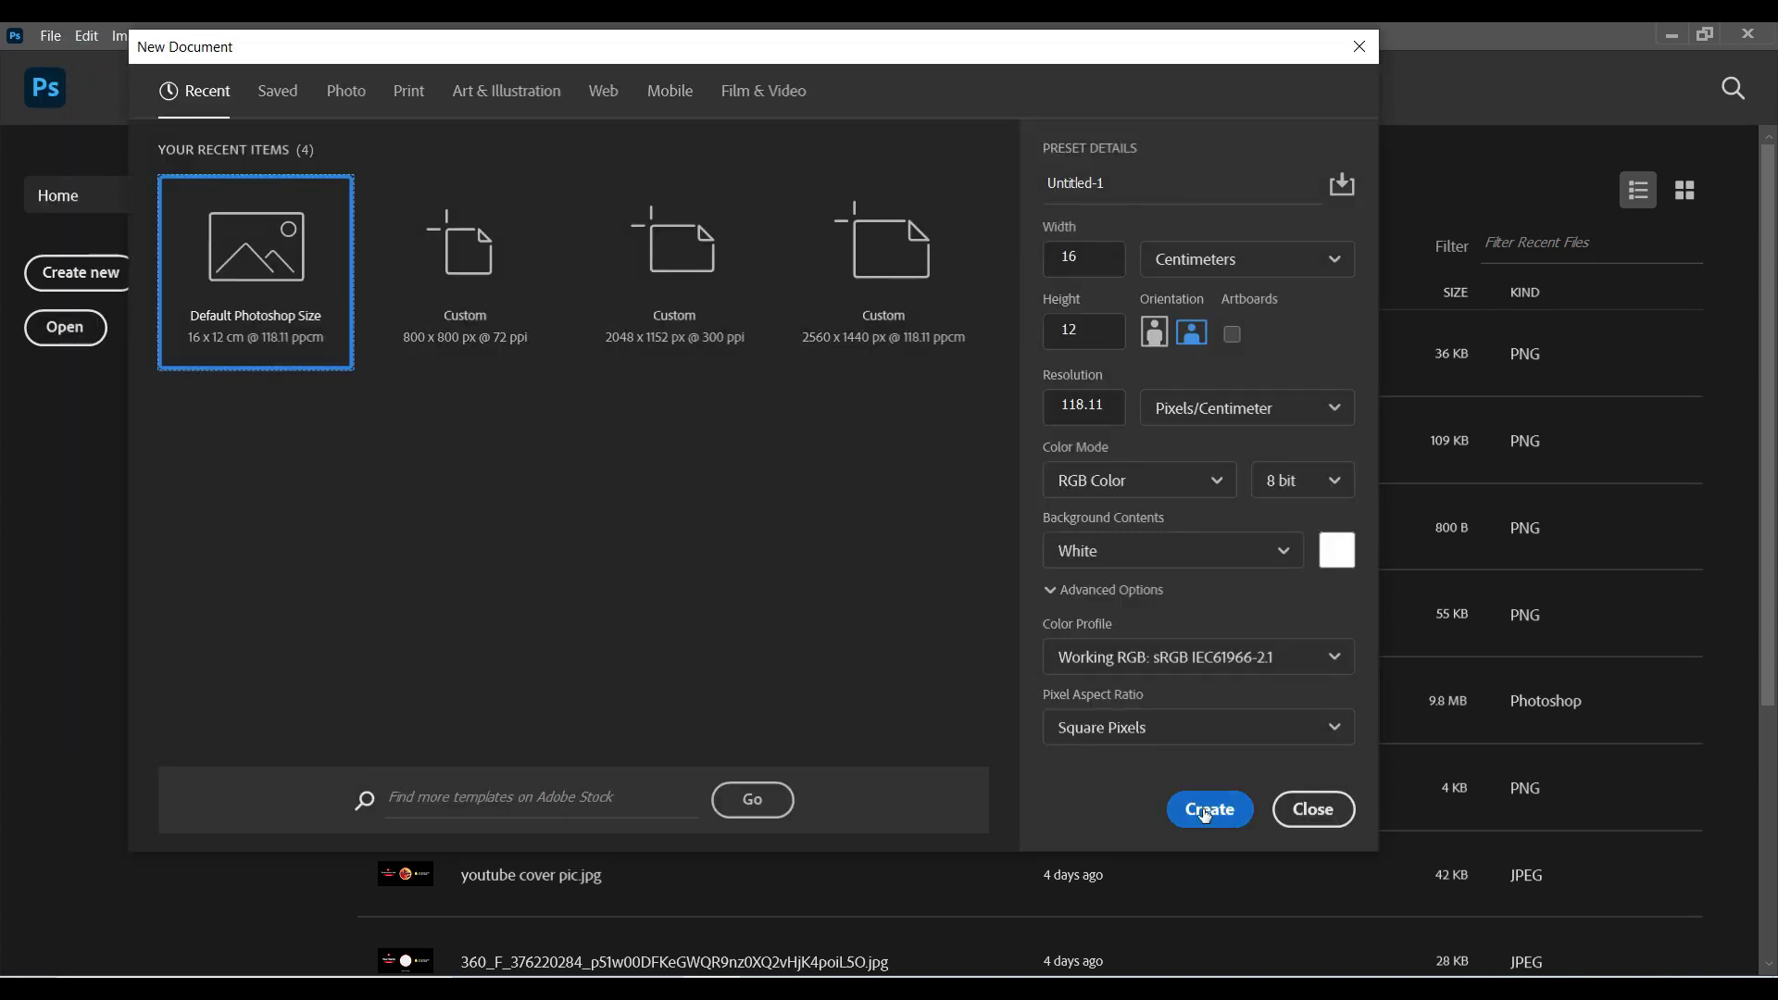
Create a blank white 16 × 12 cm document at 118.11 ppcm
{"action": "left_click", "coordinate": [1204, 809]}
Draw a red-outlined circle left of canvas centre with the Ellipse Tool and rasterize its layer
{"action": "left_click", "coordinate": [23, 681]}
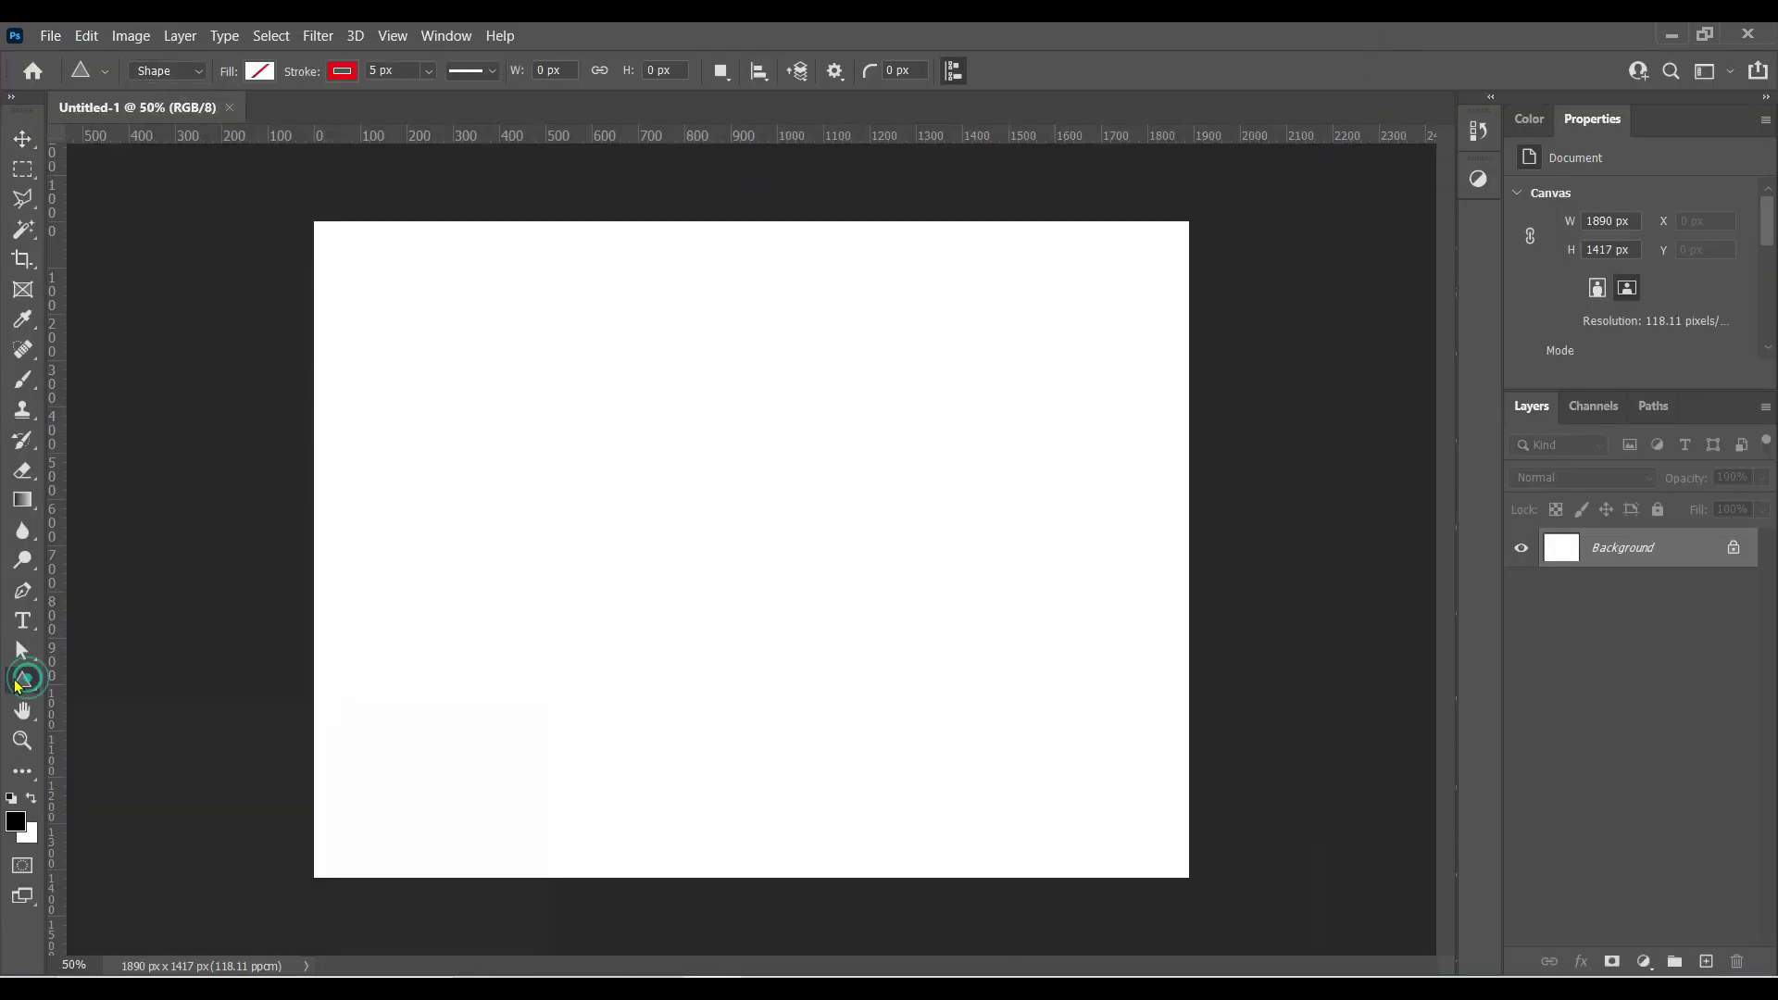
{"action": "left_click", "coordinate": [102, 705]}
{"action": "mouse_move", "coordinate": [511, 408]}
{"action": "left_mouse_down"}
{"action": "mouse_move", "coordinate": [789, 658]}
{"action": "mouse_move", "coordinate": [770, 651]}
{"action": "left_mouse_up"}
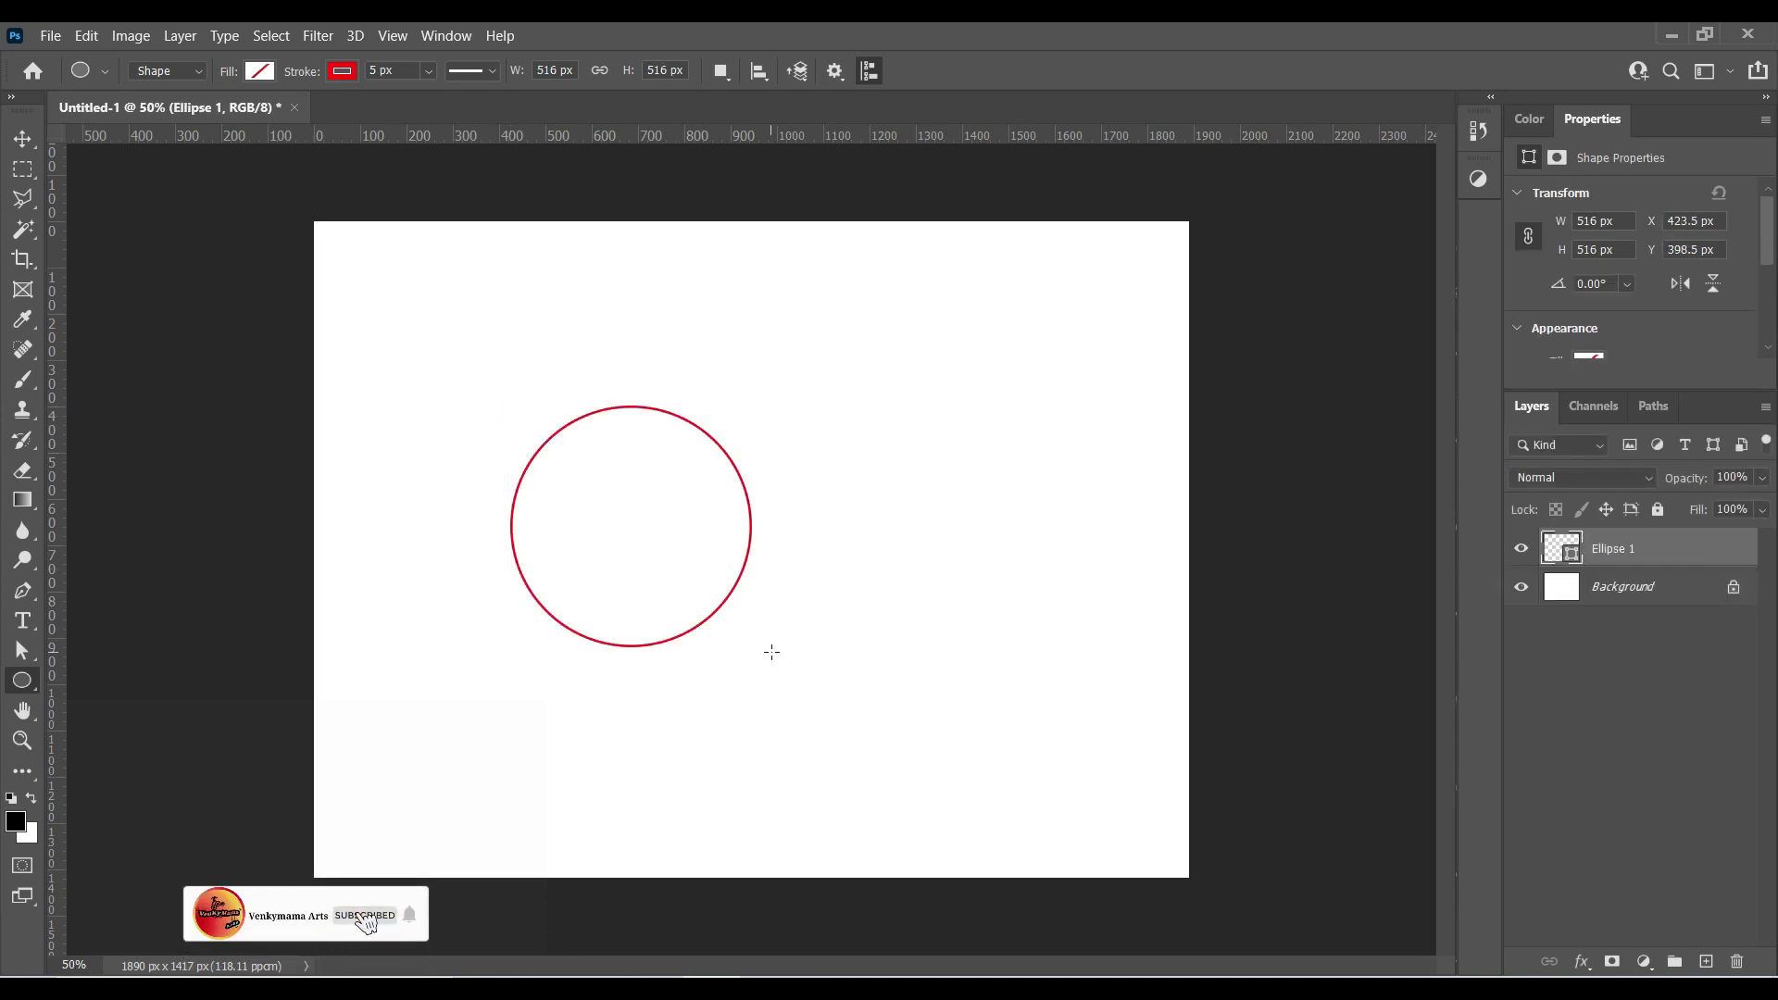
{"action": "right_click", "coordinate": [1597, 553]}
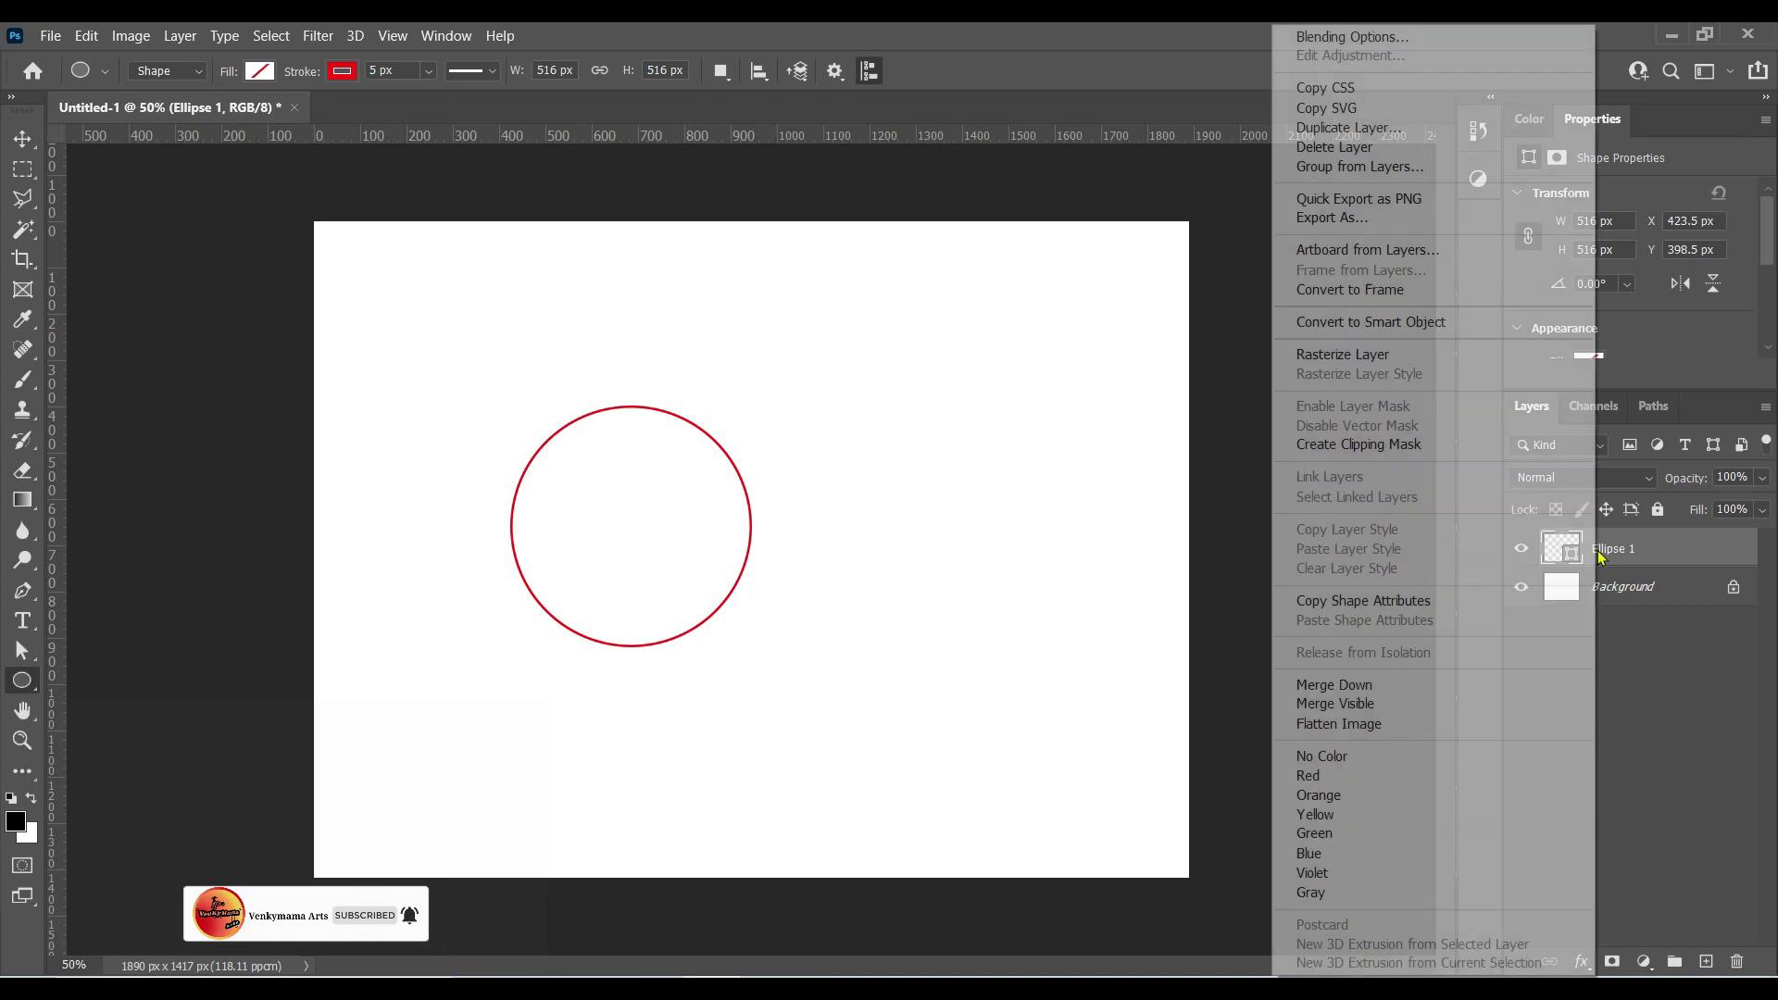
{"action": "left_click", "coordinate": [1363, 350]}
Duplicate the circle and rotate the copy 5° around a pivot on its right edge
{"action": "key", "text": "ctrl+j"}
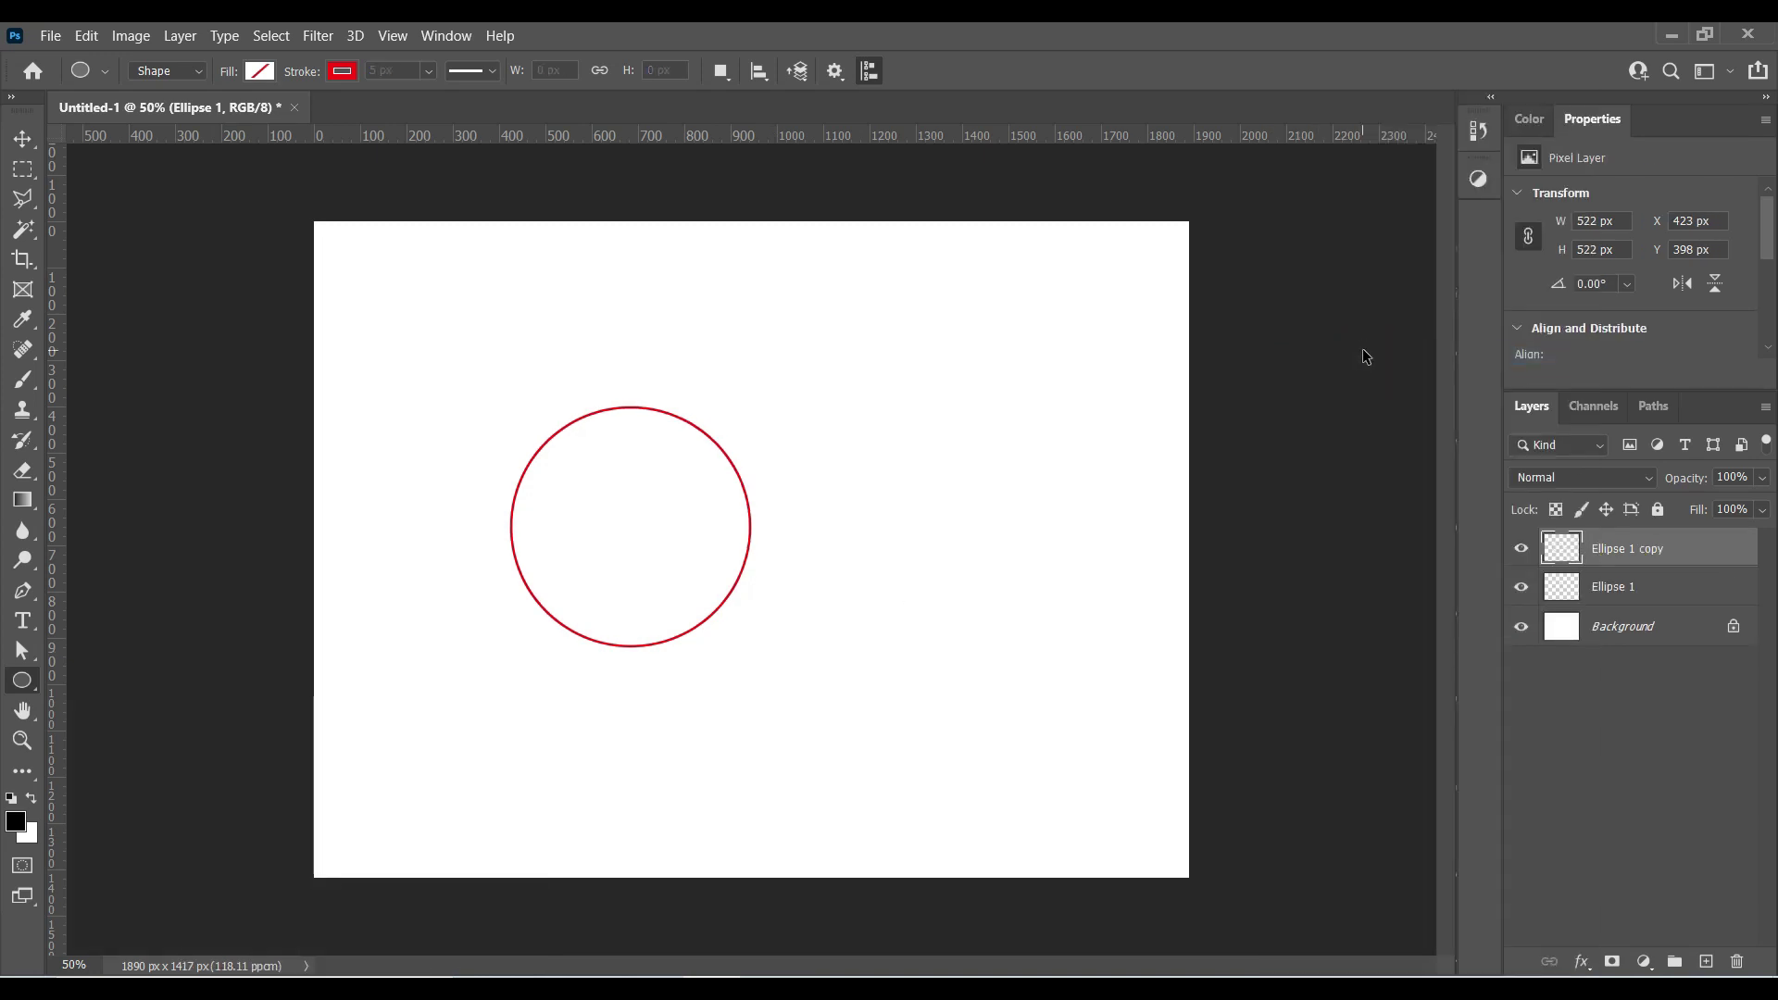
{"action": "key", "text": "ctrl+t"}
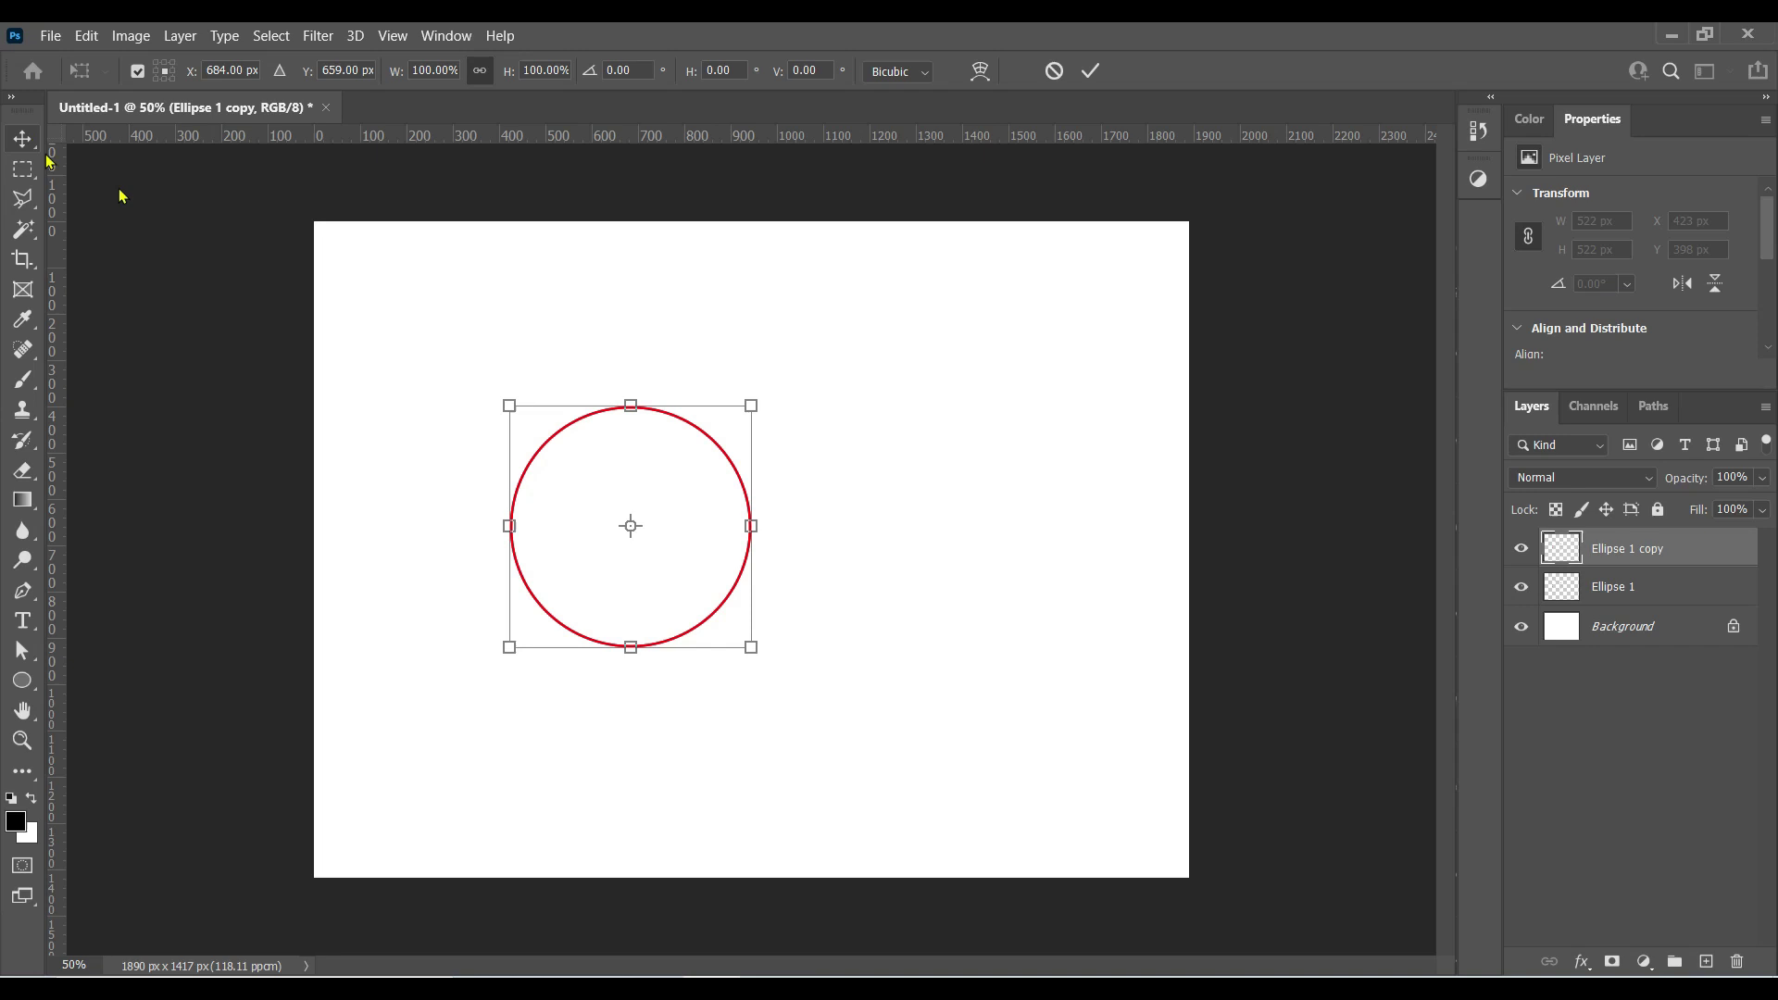
{"action": "left_click_drag", "start_coordinate": [633, 527], "coordinate": [751, 526]}
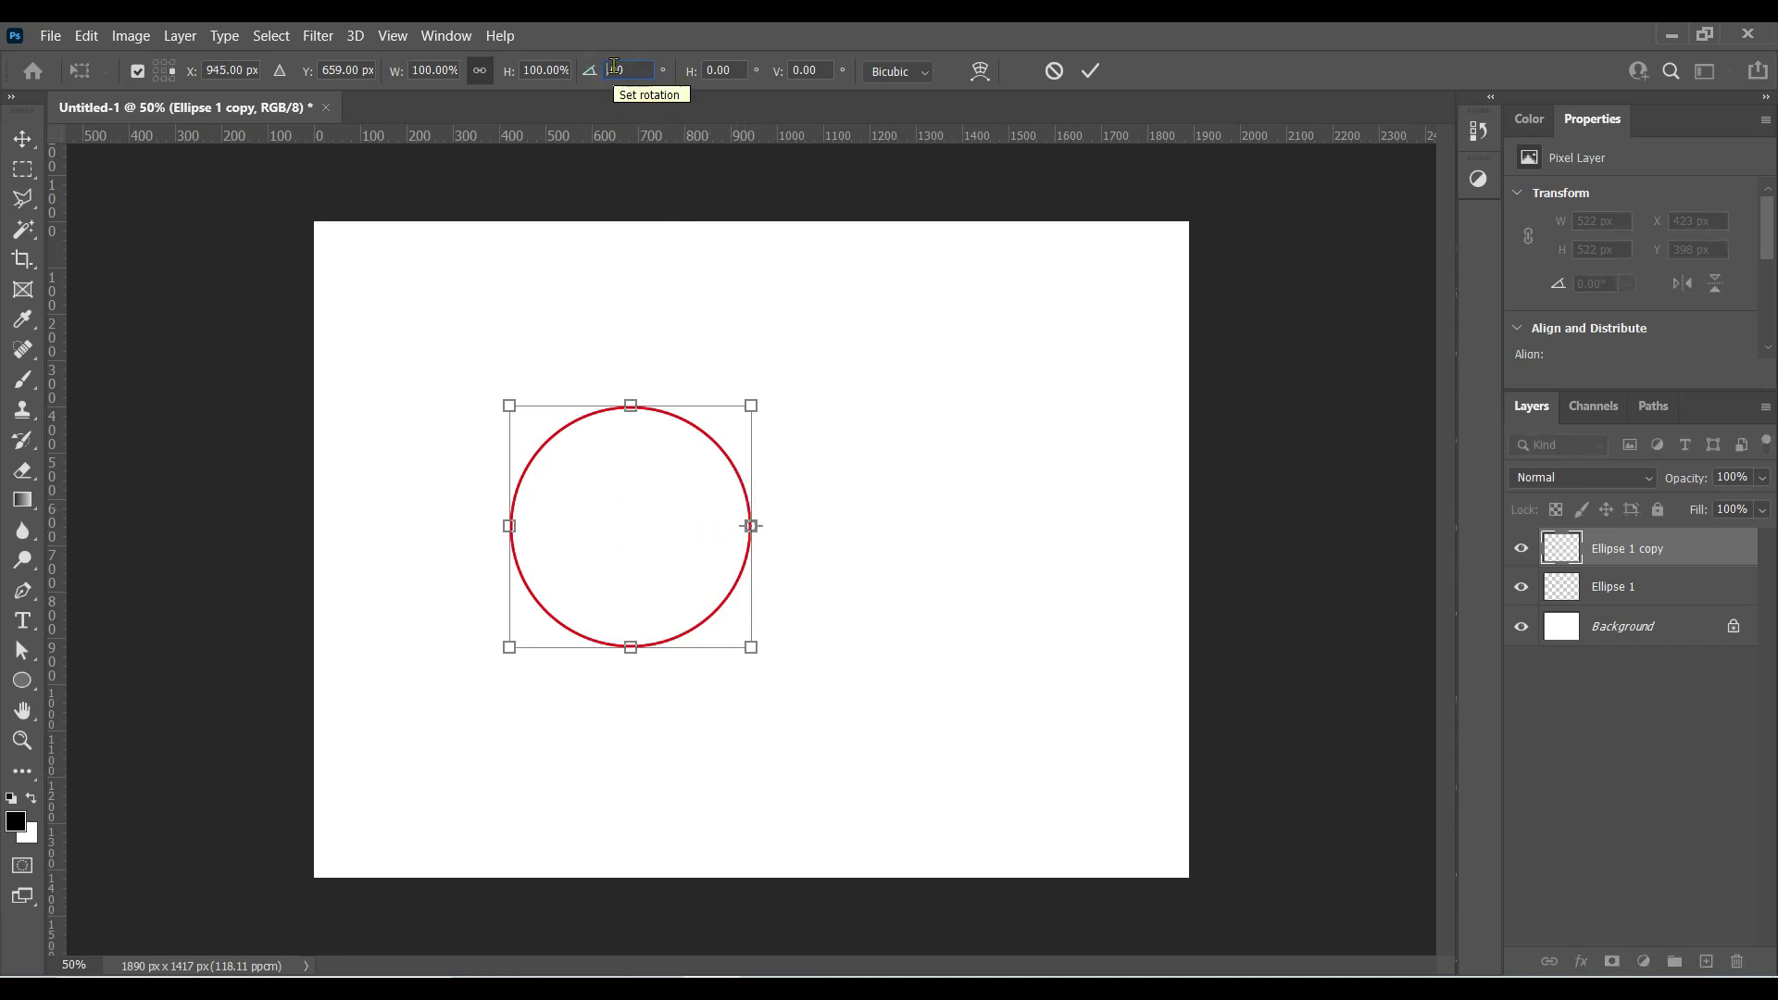
{"action": "type", "text": "5"}
{"action": "key", "text": "Return"}
{"action": "key", "text": "Return"}
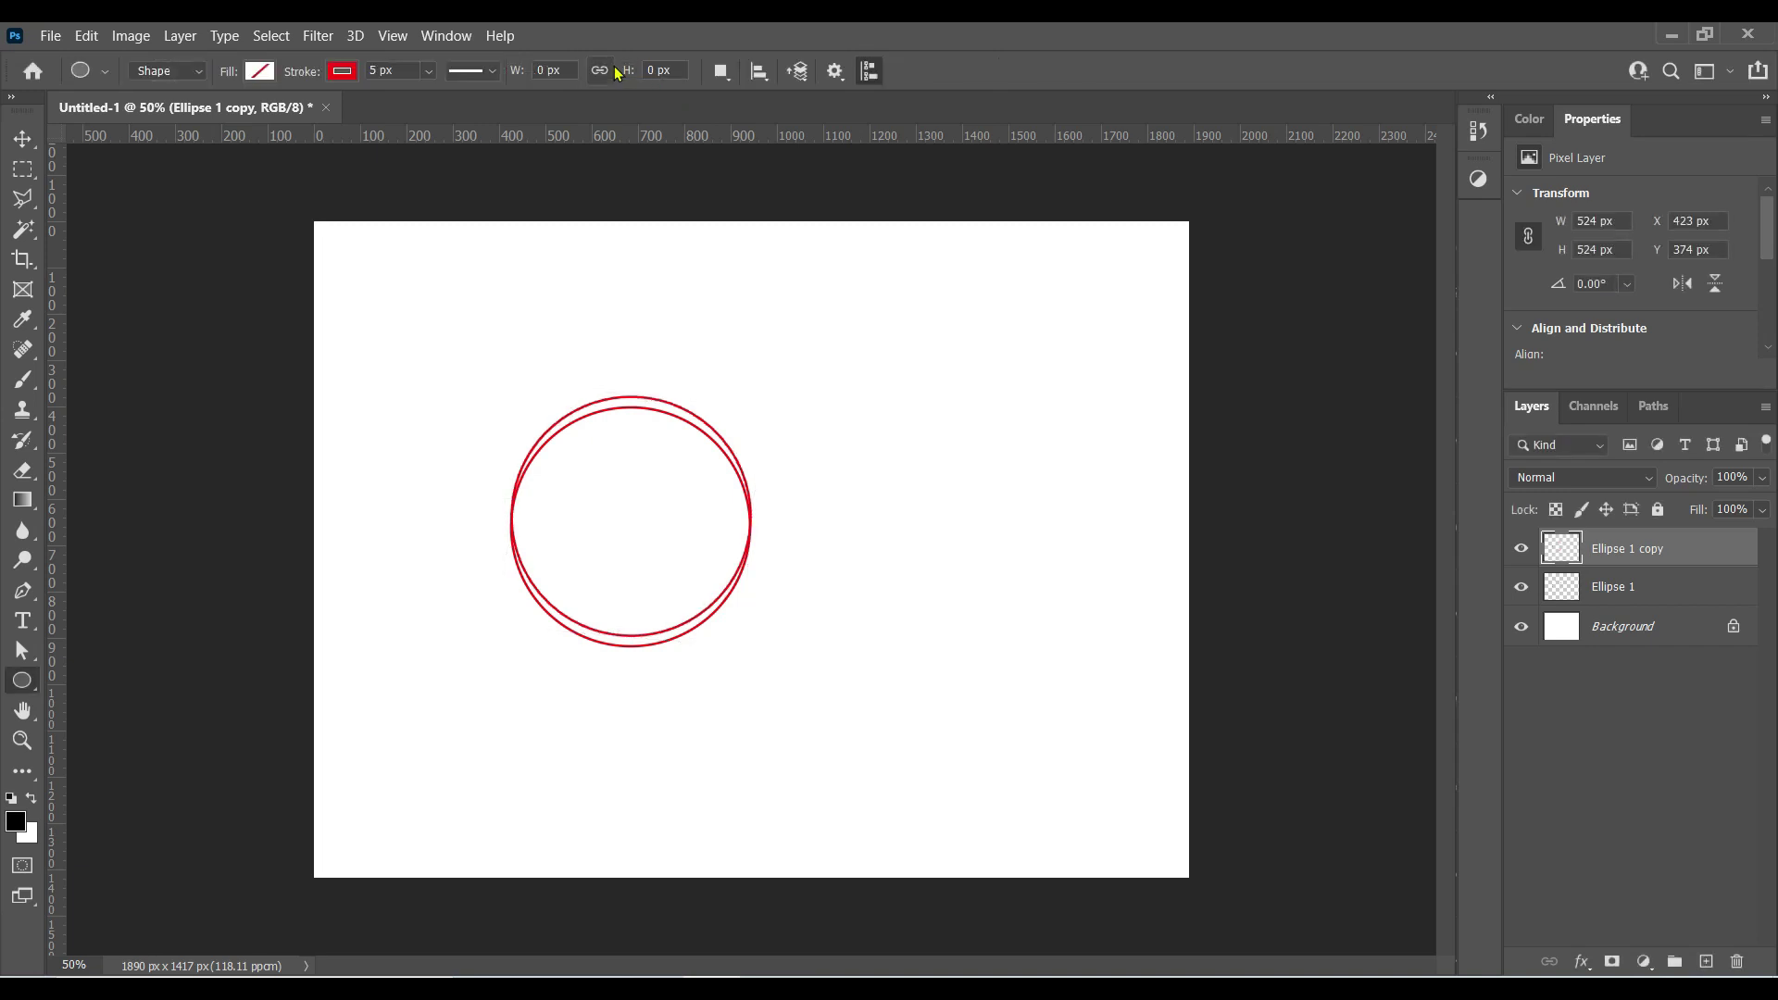
Repeat the rotated duplicate (Ctrl+Alt+Shift+T) until the circle copies close into a full ring
{"action": "key", "text": "ctrl+alt+shift+t"}
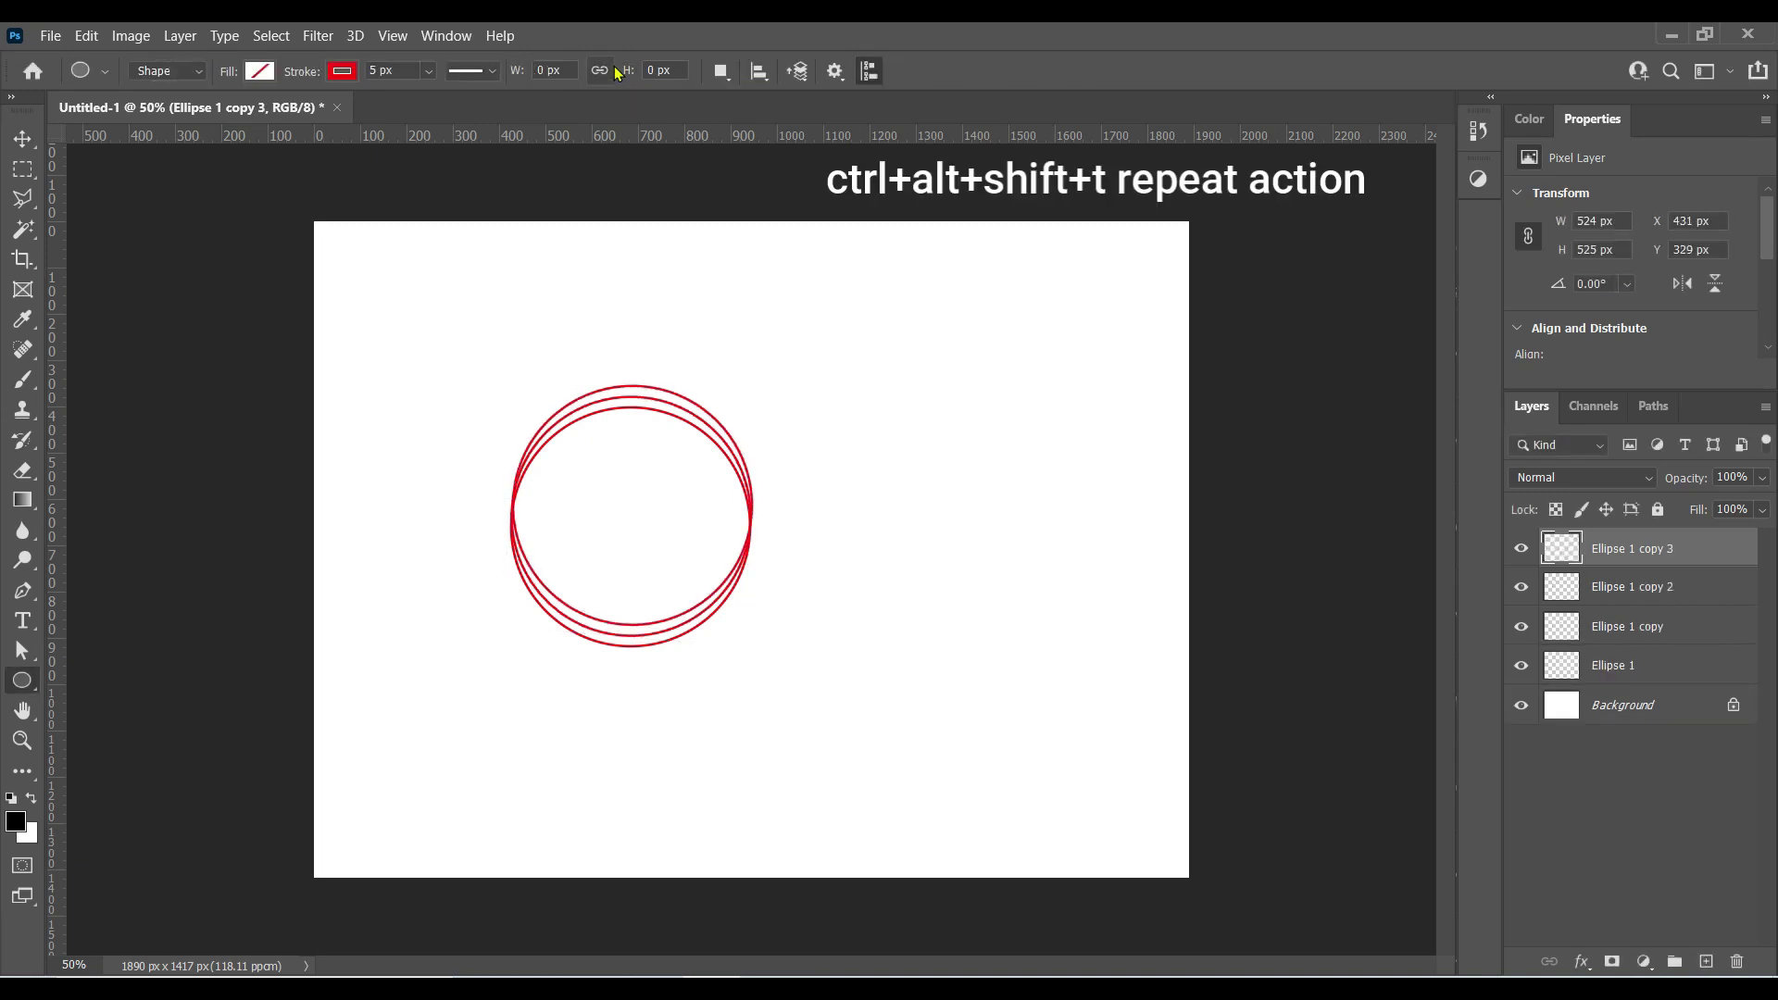
{"action": "key", "text": "ctrl+alt+shift+t"}
{"action": "key", "text": "ctrl+alt+shift+t"}
{"action": "key", "text": "ctrl+alt+shift+t"}
{"action": "key", "text": "ctrl+alt+shift+t"}
{"action": "key", "text": "ctrl+alt+shift+t"}
{"action": "key", "text": "ctrl+alt+shift+t"}
{"action": "key", "text": "ctrl+alt+shift+t"}
{"action": "key", "text": "ctrl+alt+shift+t"}
{"action": "key", "text": "ctrl+alt+shift+t"}
{"action": "key", "text": "ctrl+alt+shift+t"}
{"action": "key", "text": "ctrl+alt+shift+t"}
{"action": "key", "text": "ctrl+alt+shift+t"}
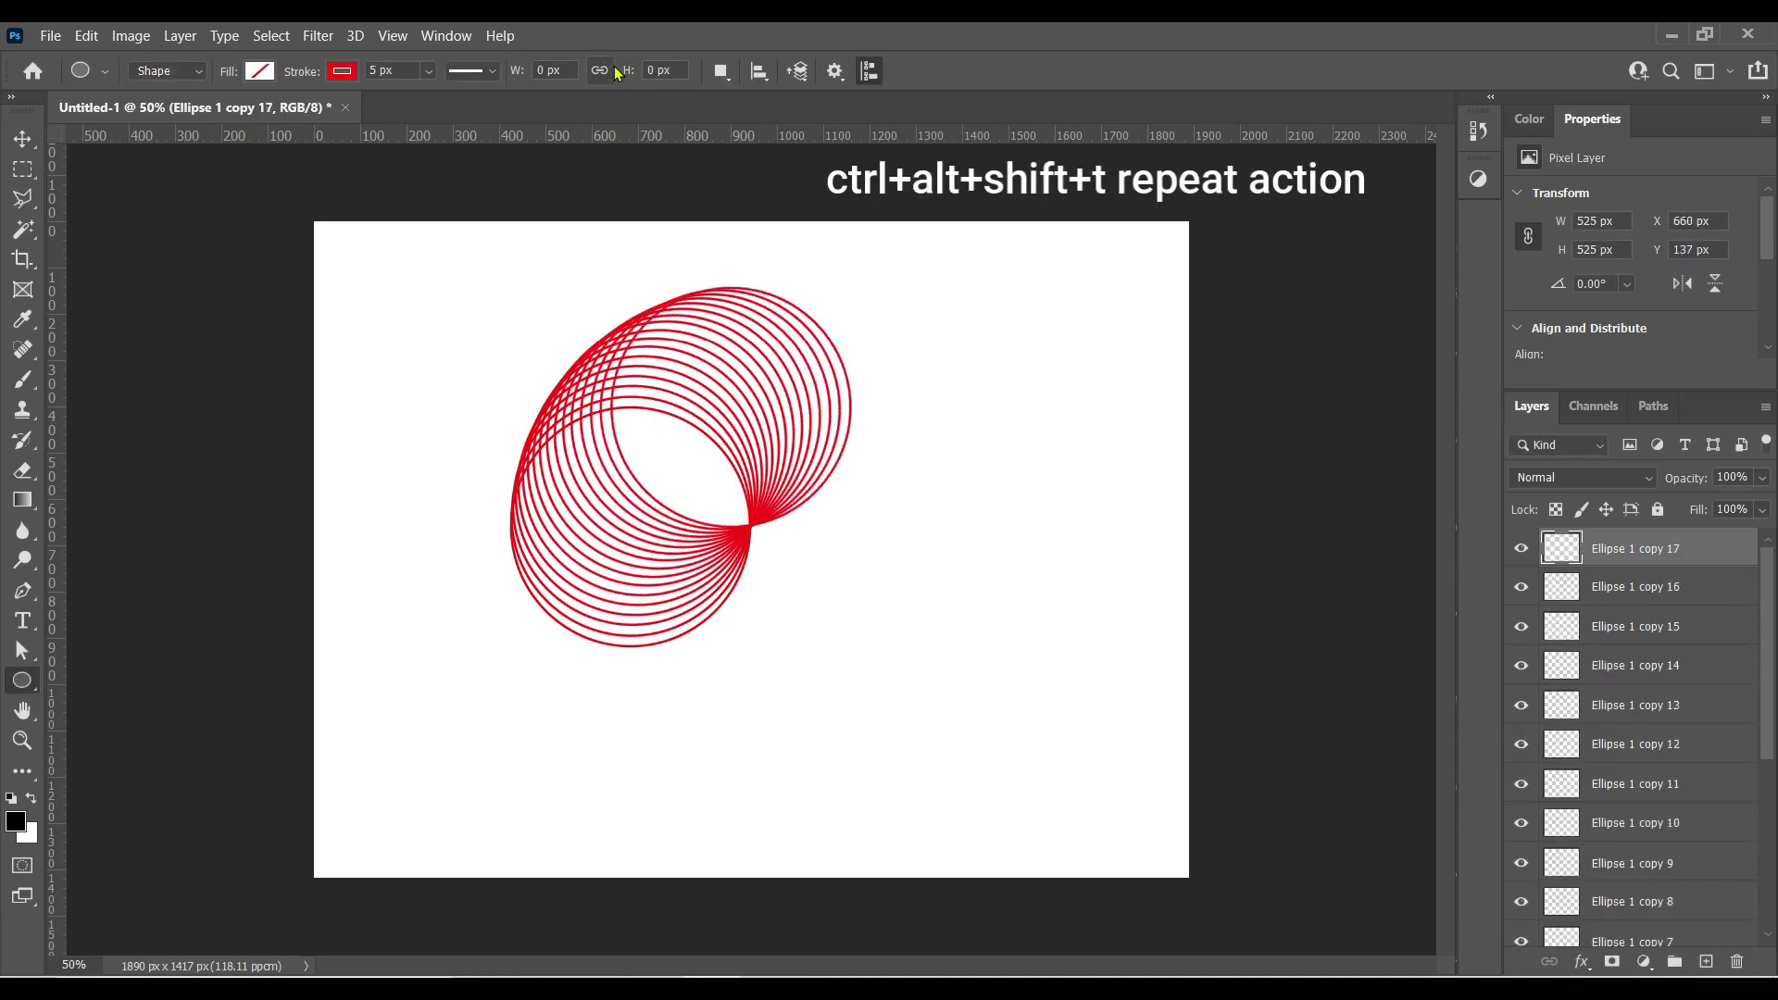
{"action": "key", "text": "ctrl+alt+shift+t"}
{"action": "key", "text": "ctrl+alt+shift+t"}
{"action": "key", "text": "ctrl+alt+shift+t"}
{"action": "key", "text": "ctrl+alt+shift+t"}
{"action": "key", "text": "ctrl+alt+shift+t"}
{"action": "key", "text": "ctrl+alt+shift+t"}
{"action": "key", "text": "ctrl+alt+shift+t"}
{"action": "key", "text": "ctrl+alt+shift+t"}
{"action": "key", "text": "ctrl+alt+shift+t"}
{"action": "key", "text": "ctrl+alt+shift+t"}
{"action": "key", "text": "ctrl+alt+shift+t"}
{"action": "key", "text": "ctrl+alt+shift+t"}
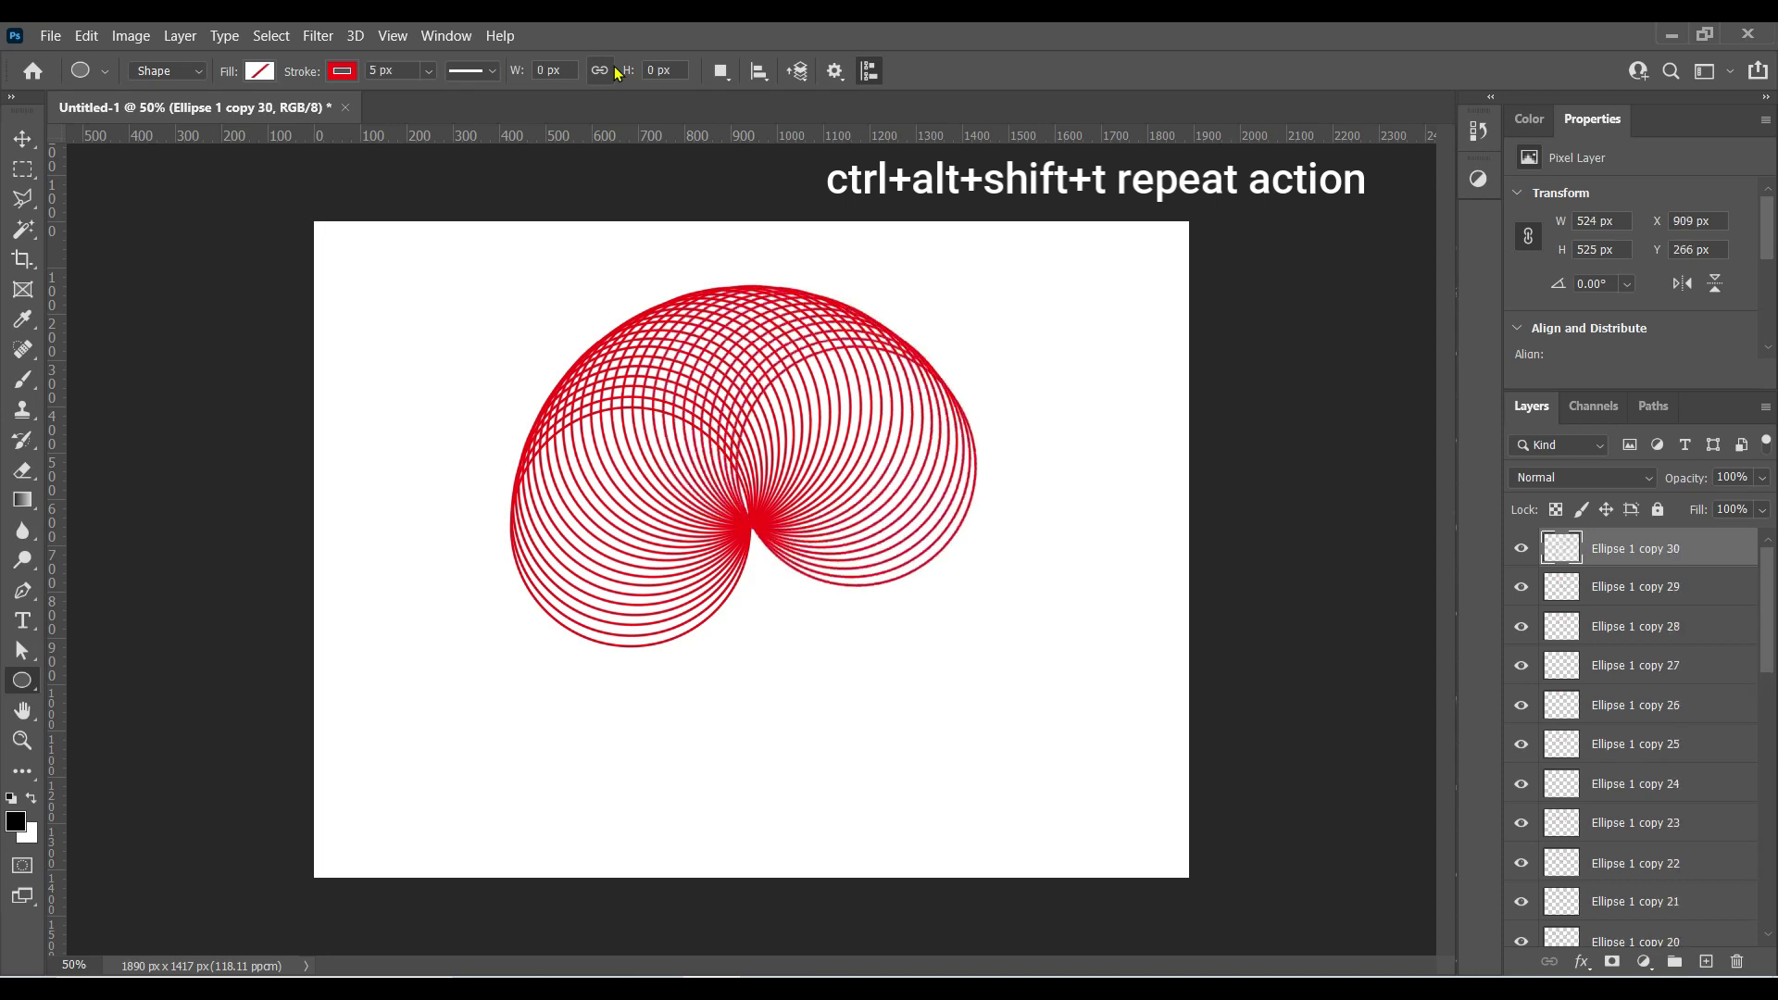
{"action": "key", "text": "ctrl+alt+shift+t"}
{"action": "key", "text": "ctrl+alt+shift+t"}
{"action": "key", "text": "ctrl+alt+shift+t"}
{"action": "key", "text": "ctrl+alt+shift+t"}
{"action": "key", "text": "ctrl+alt+shift+t"}
{"action": "key", "text": "ctrl+alt+shift+t"}
{"action": "key", "text": "ctrl+alt+shift+t"}
{"action": "key", "text": "ctrl+alt+shift+t"}
{"action": "key", "text": "ctrl+alt+shift+t"}
{"action": "key", "text": "ctrl+alt+shift+t"}
{"action": "key", "text": "ctrl+alt+shift+t"}
{"action": "key", "text": "ctrl+alt+shift+t"}
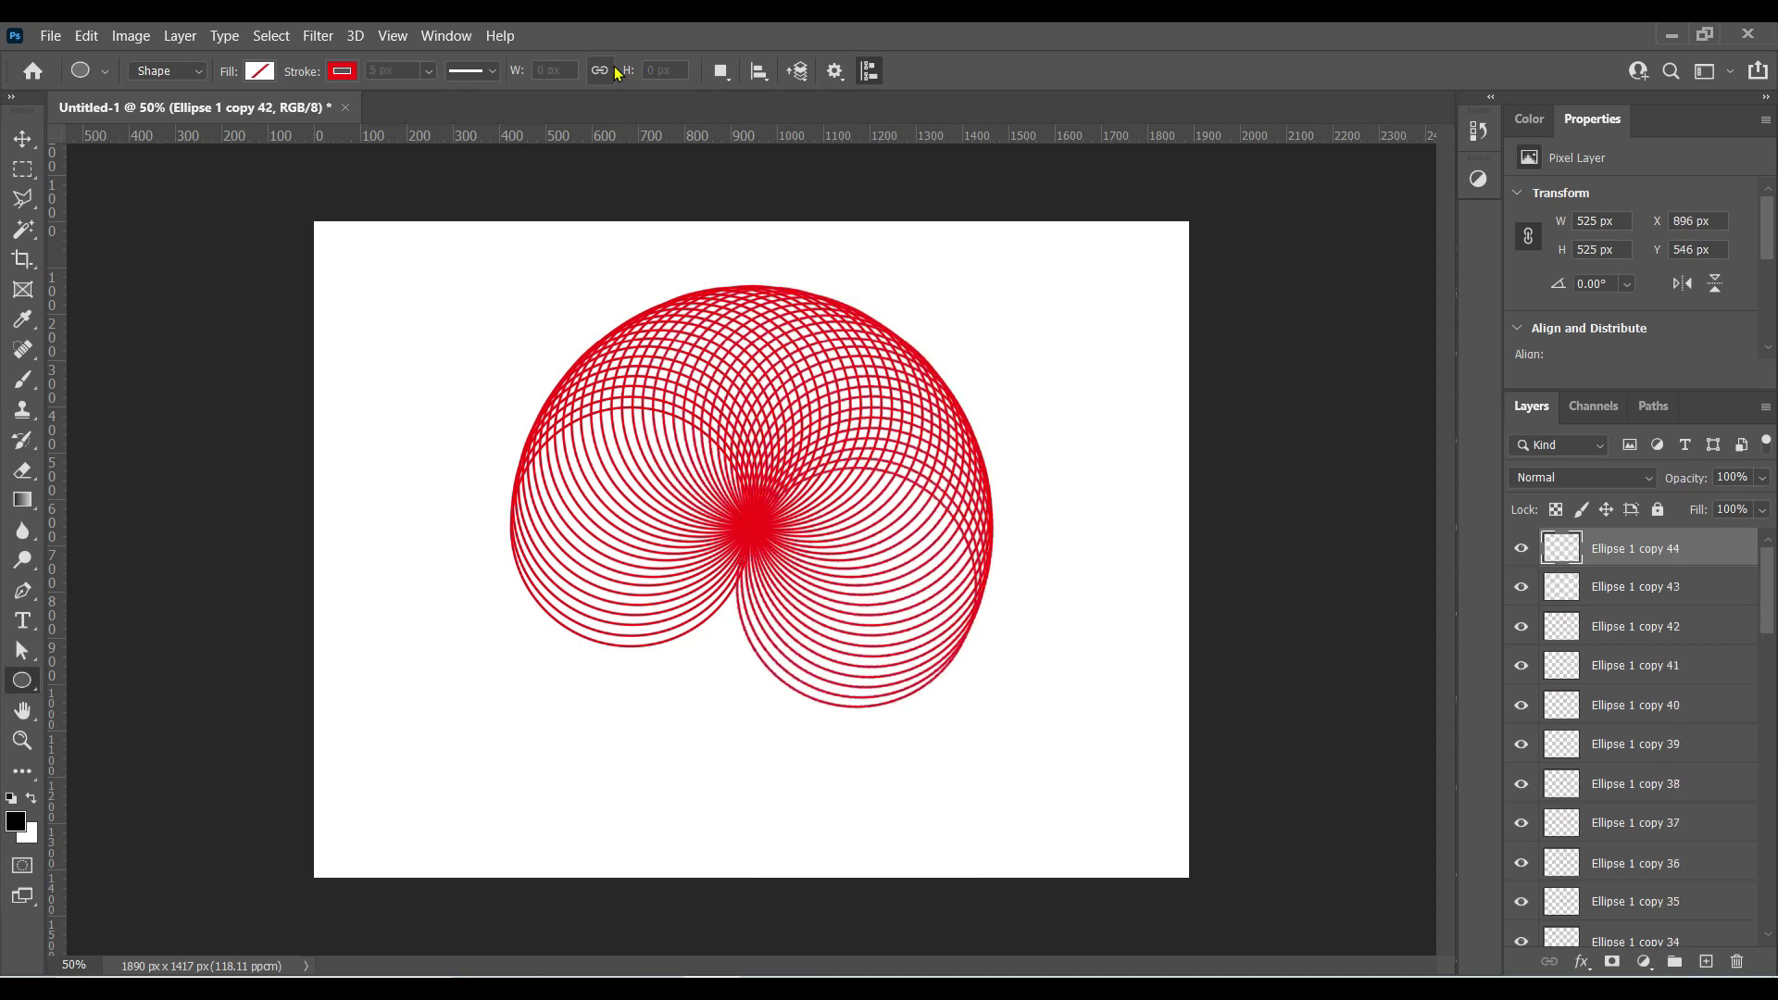
{"action": "key", "text": "ctrl+alt+shift+t"}
{"action": "key", "text": "ctrl+alt+shift+t"}
{"action": "key", "text": "ctrl+alt+shift+t"}
{"action": "key", "text": "ctrl+alt+shift+t"}
{"action": "key", "text": "ctrl+alt+shift+t"}
{"action": "key", "text": "ctrl+alt+shift+t"}
{"action": "key", "text": "ctrl+alt+shift+t"}
{"action": "key", "text": "ctrl+alt+shift+t"}
{"action": "key", "text": "ctrl+alt+shift+t"}
{"action": "key", "text": "ctrl+alt+shift+t"}
{"action": "key", "text": "ctrl+alt+shift+t"}
{"action": "key", "text": "ctrl+alt+shift+t"}
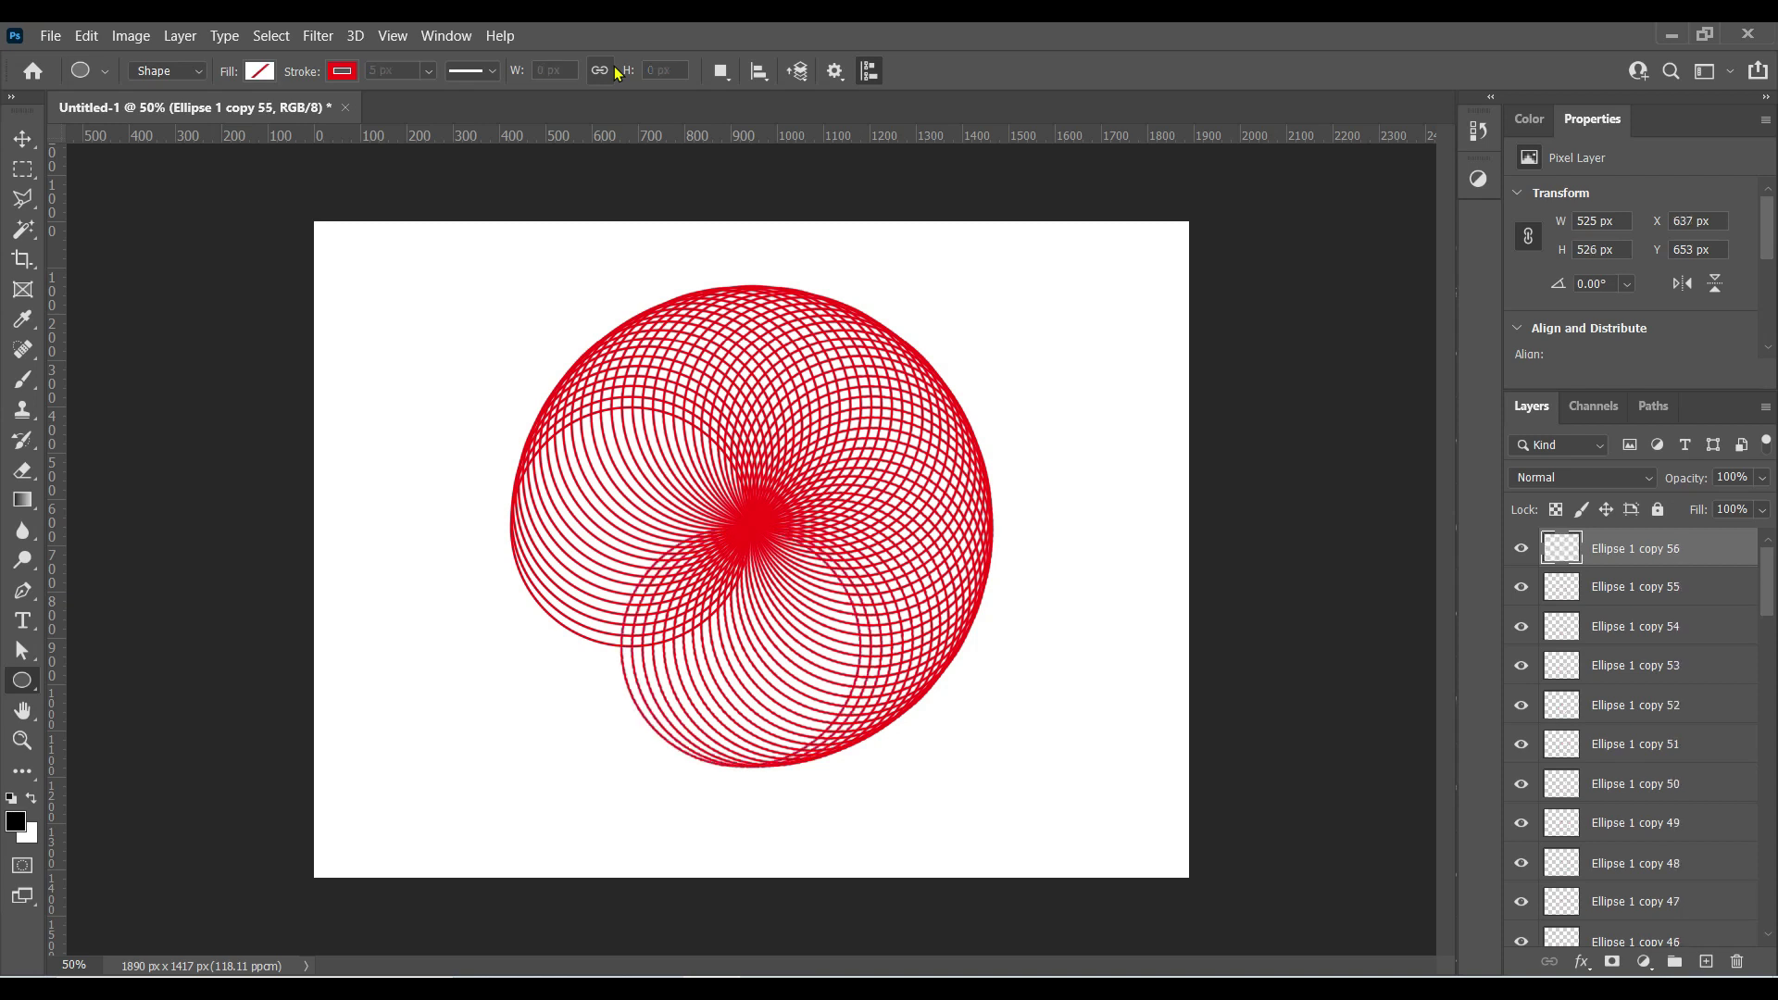
{"action": "key", "text": "ctrl+alt+shift+t"}
{"action": "key", "text": "ctrl+alt+shift+t"}
{"action": "key", "text": "ctrl+alt+shift+t"}
{"action": "key", "text": "ctrl+alt+shift+t"}
{"action": "key", "text": "ctrl+alt+shift+t"}
{"action": "key", "text": "ctrl+alt+shift+t"}
{"action": "key", "text": "ctrl+alt+shift+t"}
{"action": "key", "text": "ctrl+alt+shift+t"}
{"action": "key", "text": "ctrl+alt+shift+t"}
{"action": "key", "text": "ctrl+alt+shift+t"}
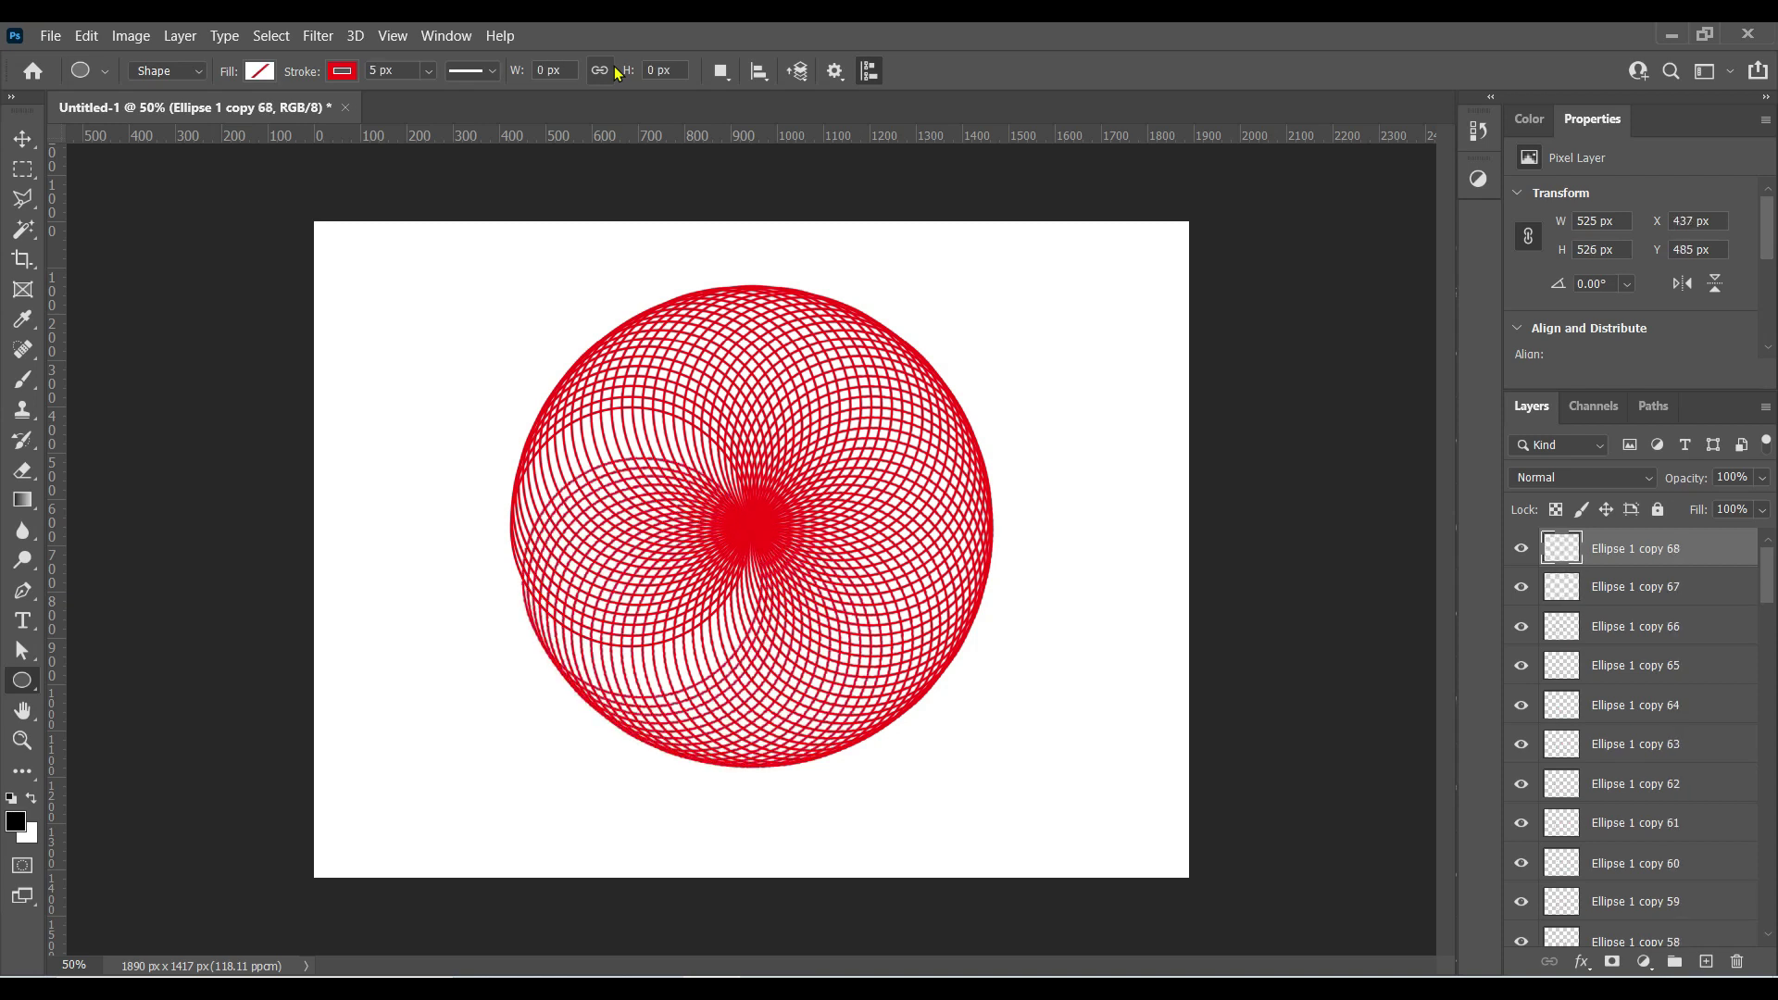
{"action": "key", "text": "ctrl+alt+shift+t"}
{"action": "key", "text": "ctrl+alt+shift+t"}
{"action": "key", "text": "ctrl+alt+shift+t"}
{"action": "key", "text": "ctrl+alt+shift+t"}
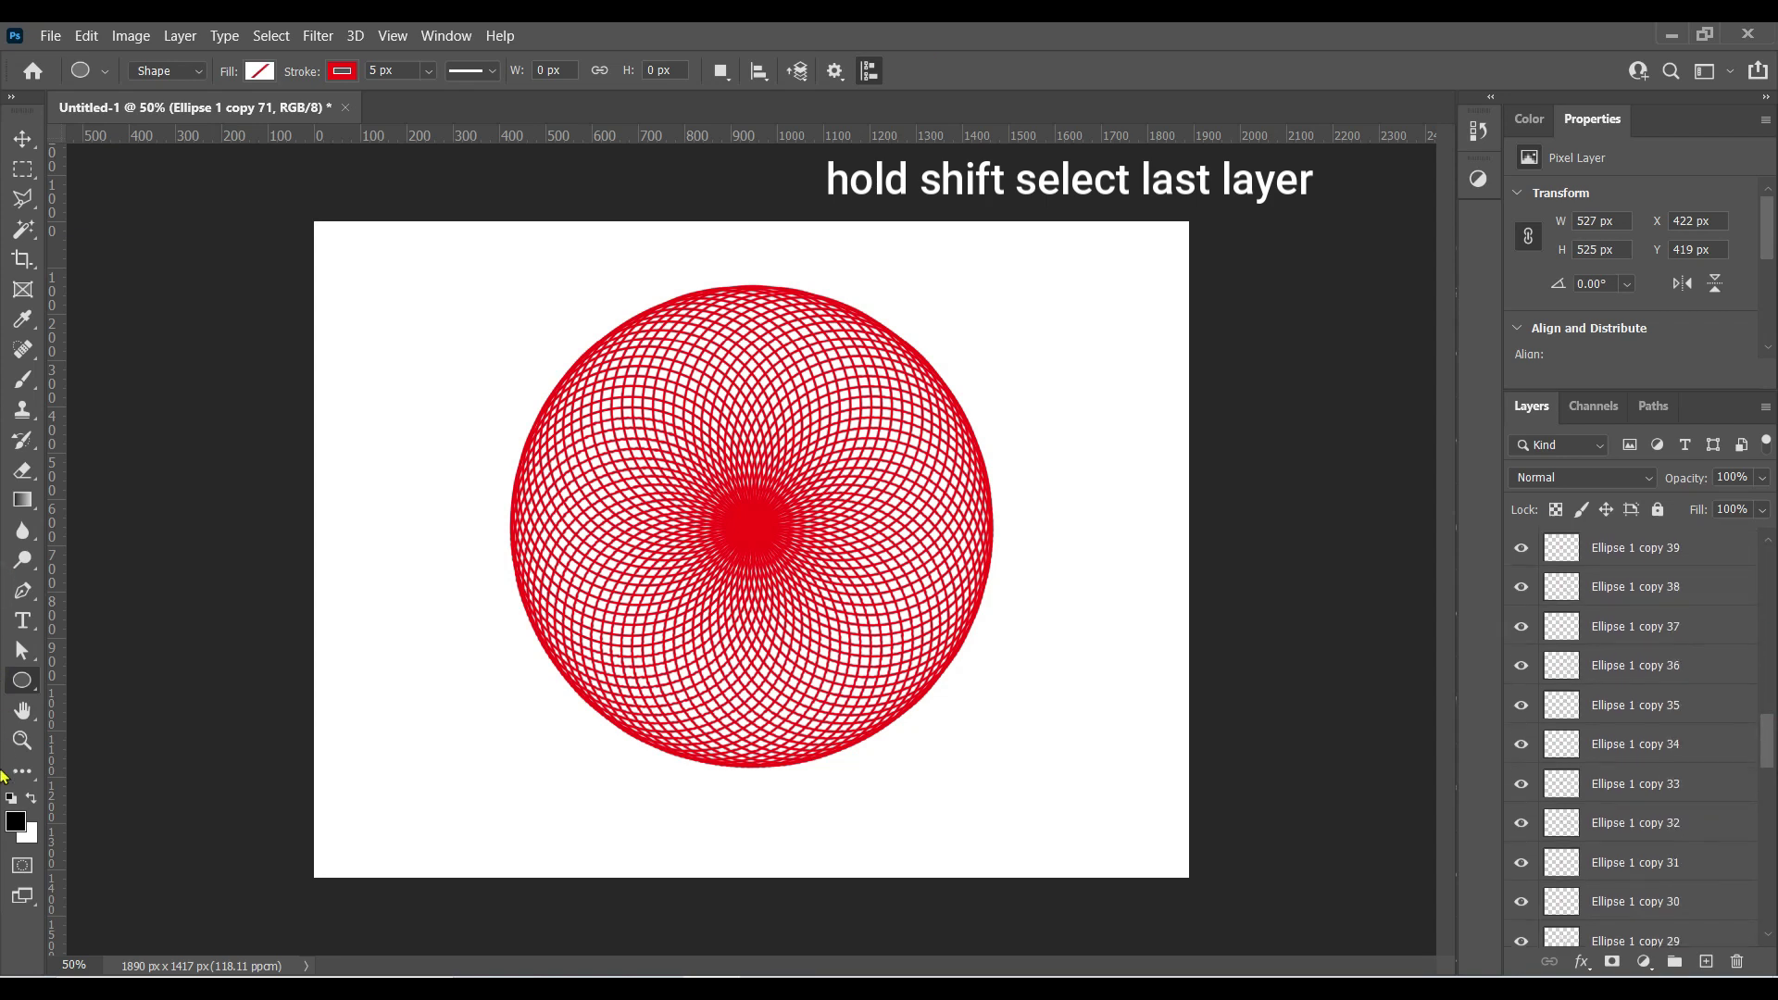
Select every circle layer down to the original and merge them into one layer
{"action": "left_click_drag", "start_coordinate": [1767, 591], "coordinate": [3, 956]}
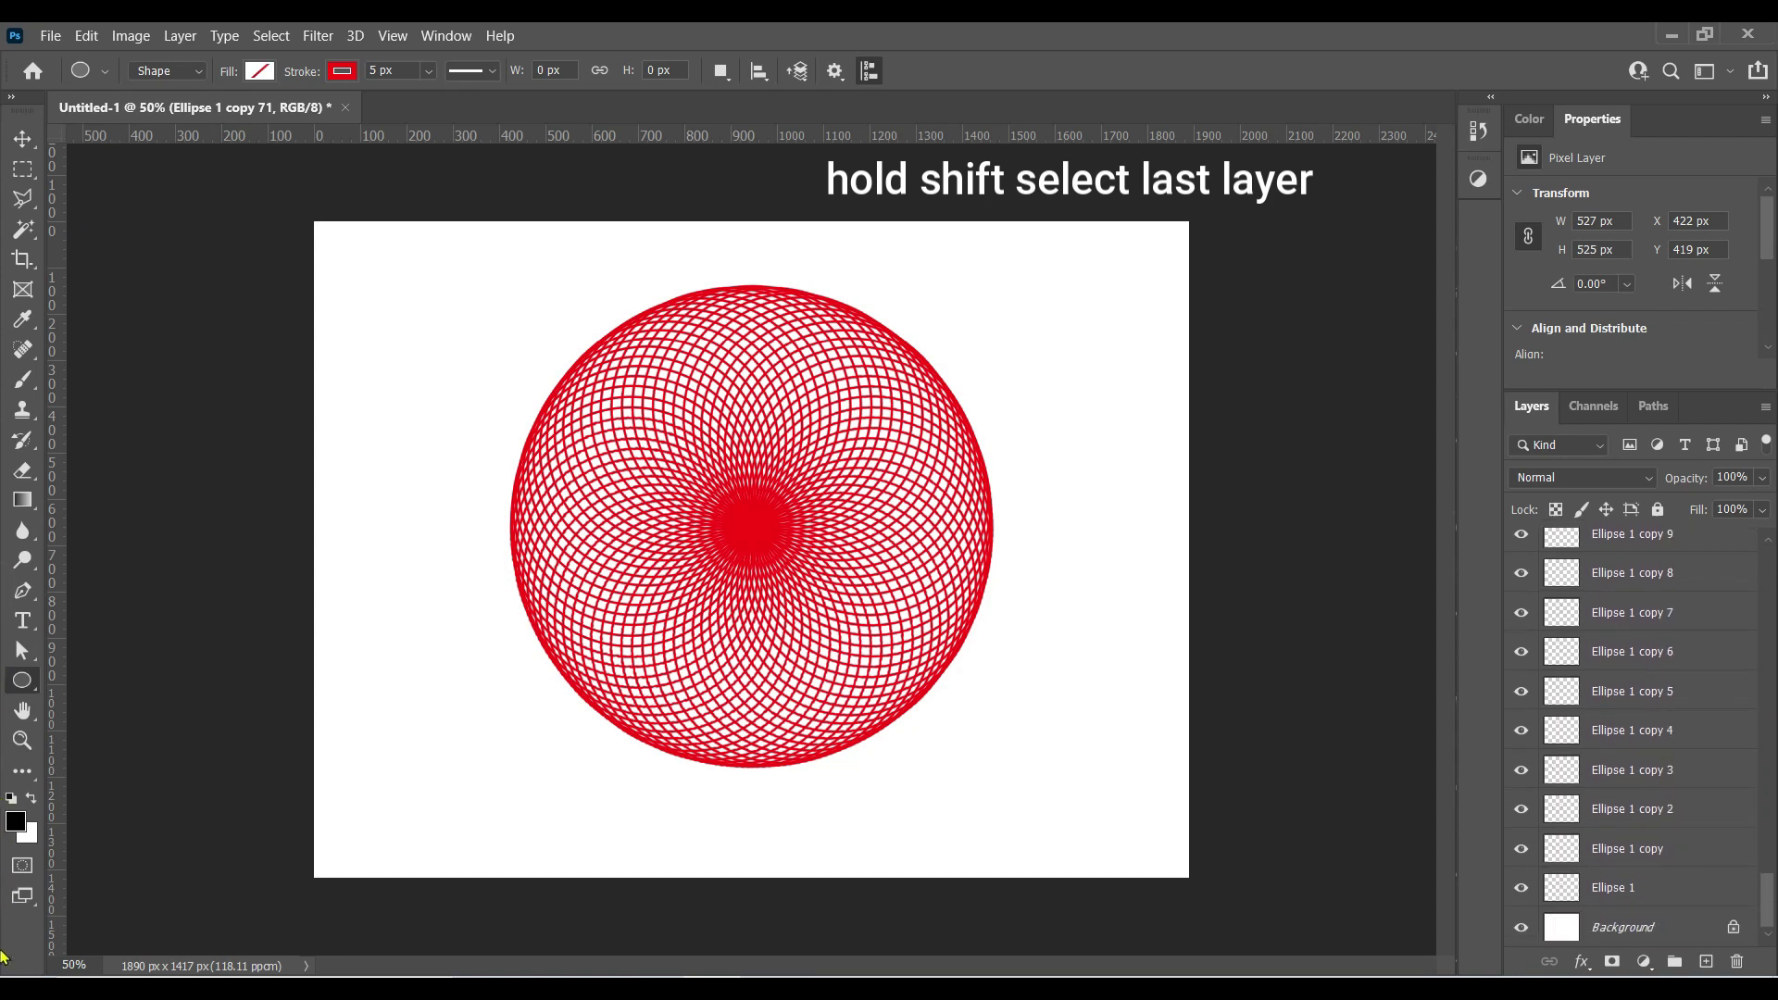
{"action": "left_click", "coordinate": [1652, 887], "text": "shift"}
{"action": "key", "text": "ctrl+e"}
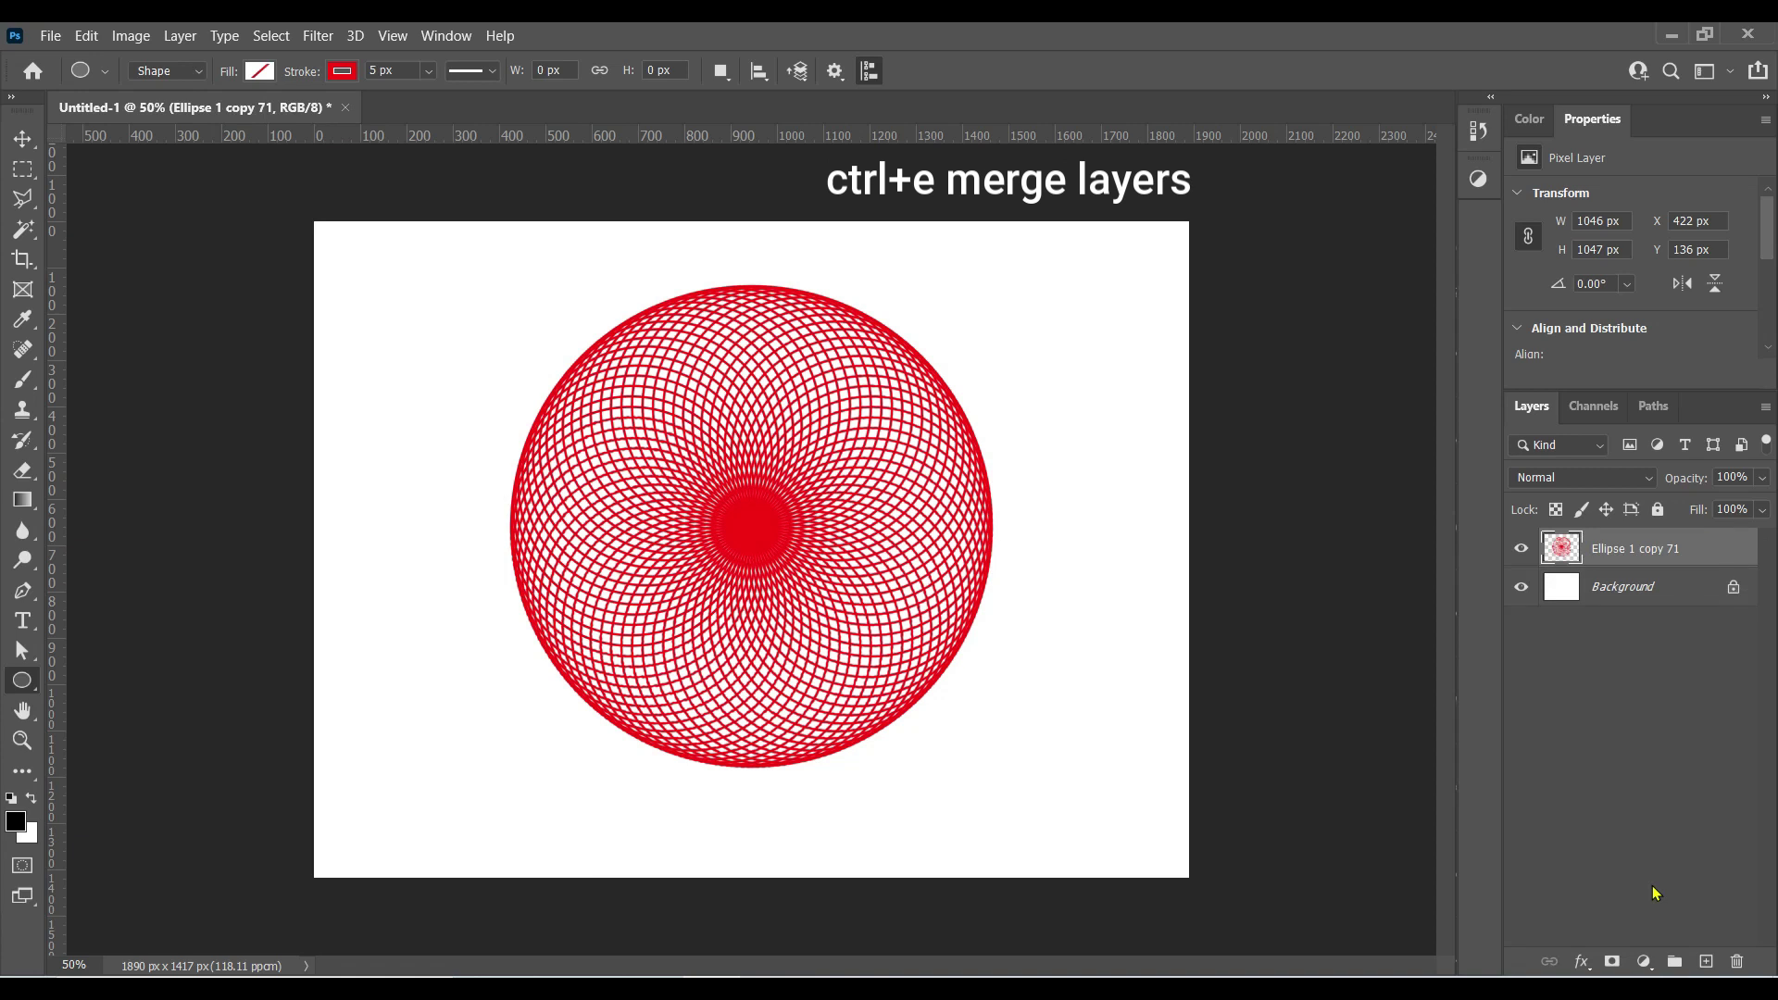
Scale the merged red ring down to about 636 px across
{"action": "key", "text": "ctrl+t"}
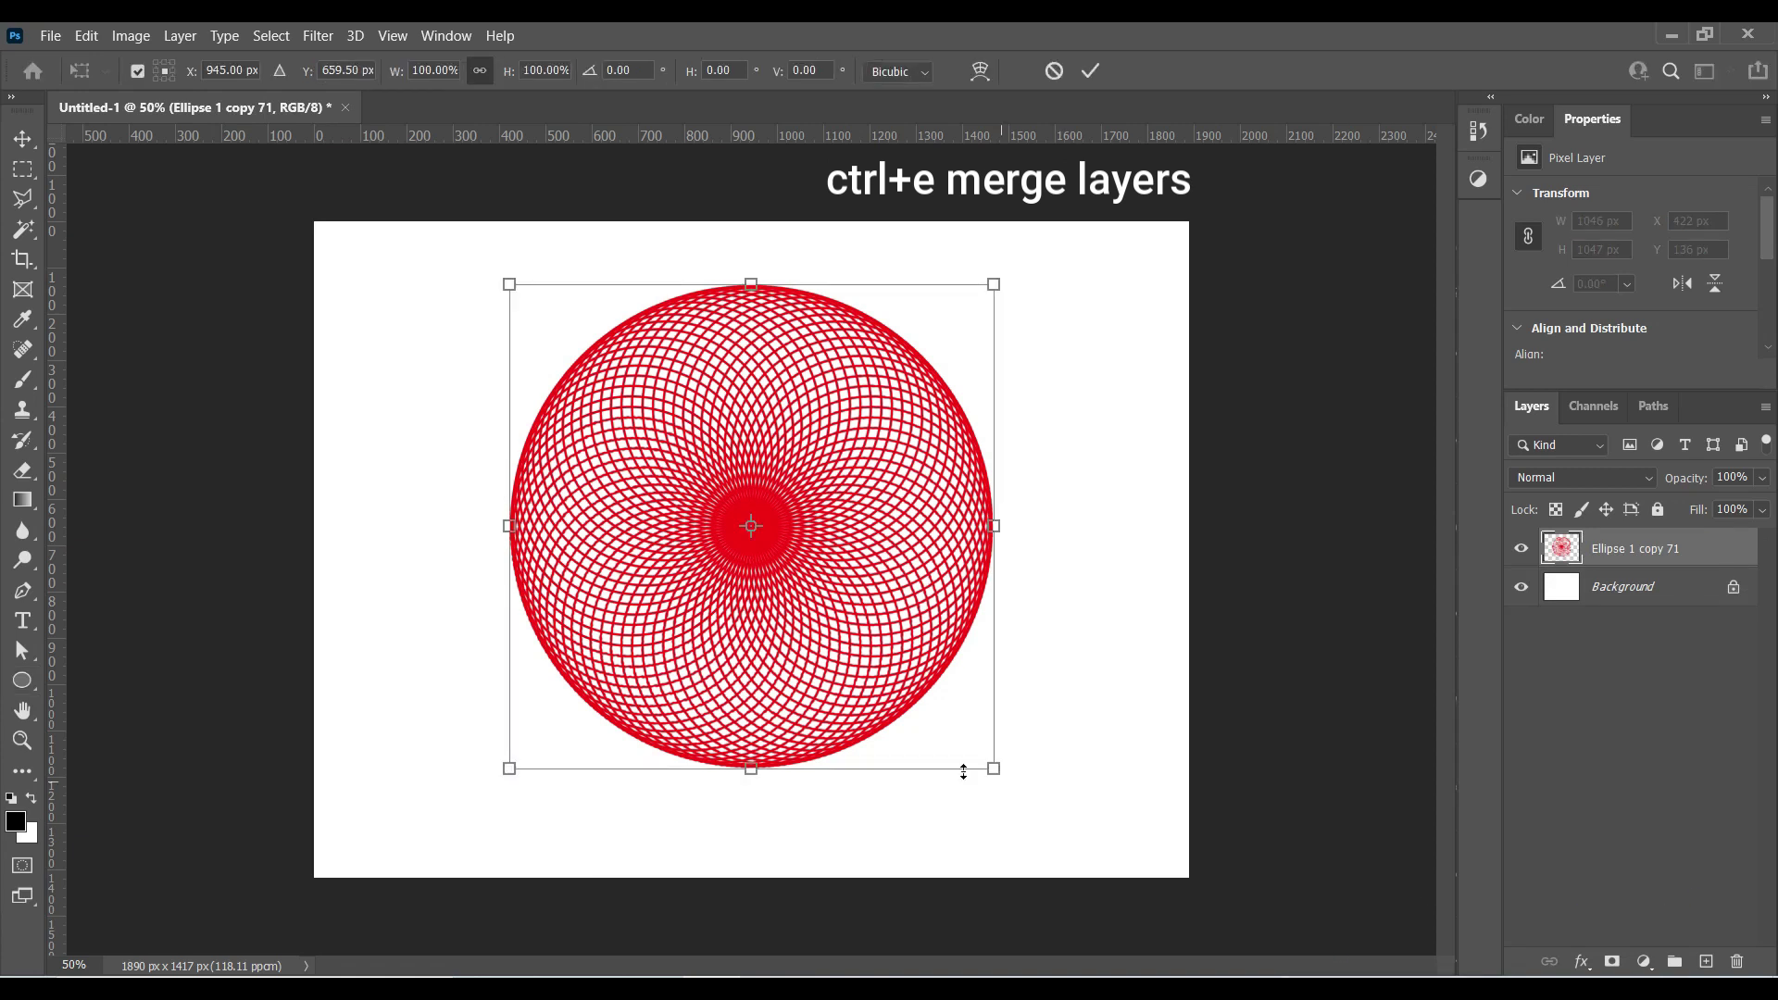
{"action": "left_click_drag", "start_coordinate": [997, 766], "coordinate": [905, 671]}
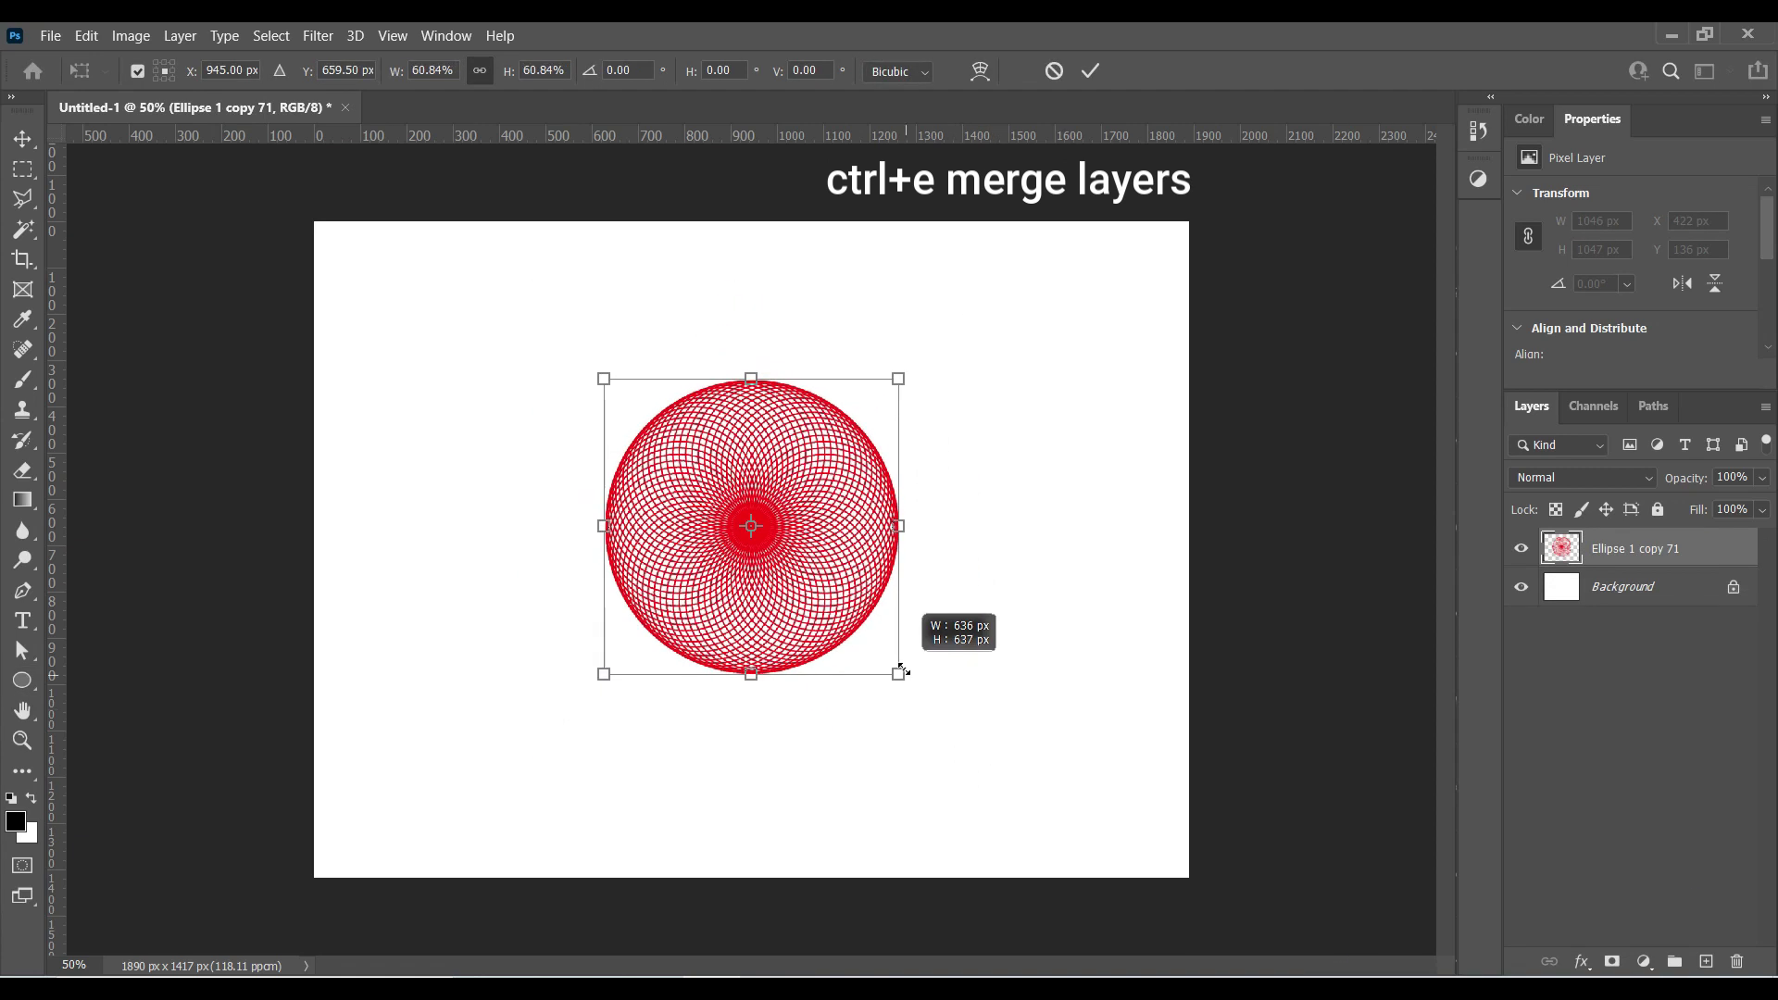
{"action": "key", "text": "Return"}
{"action": "key", "text": "v"}
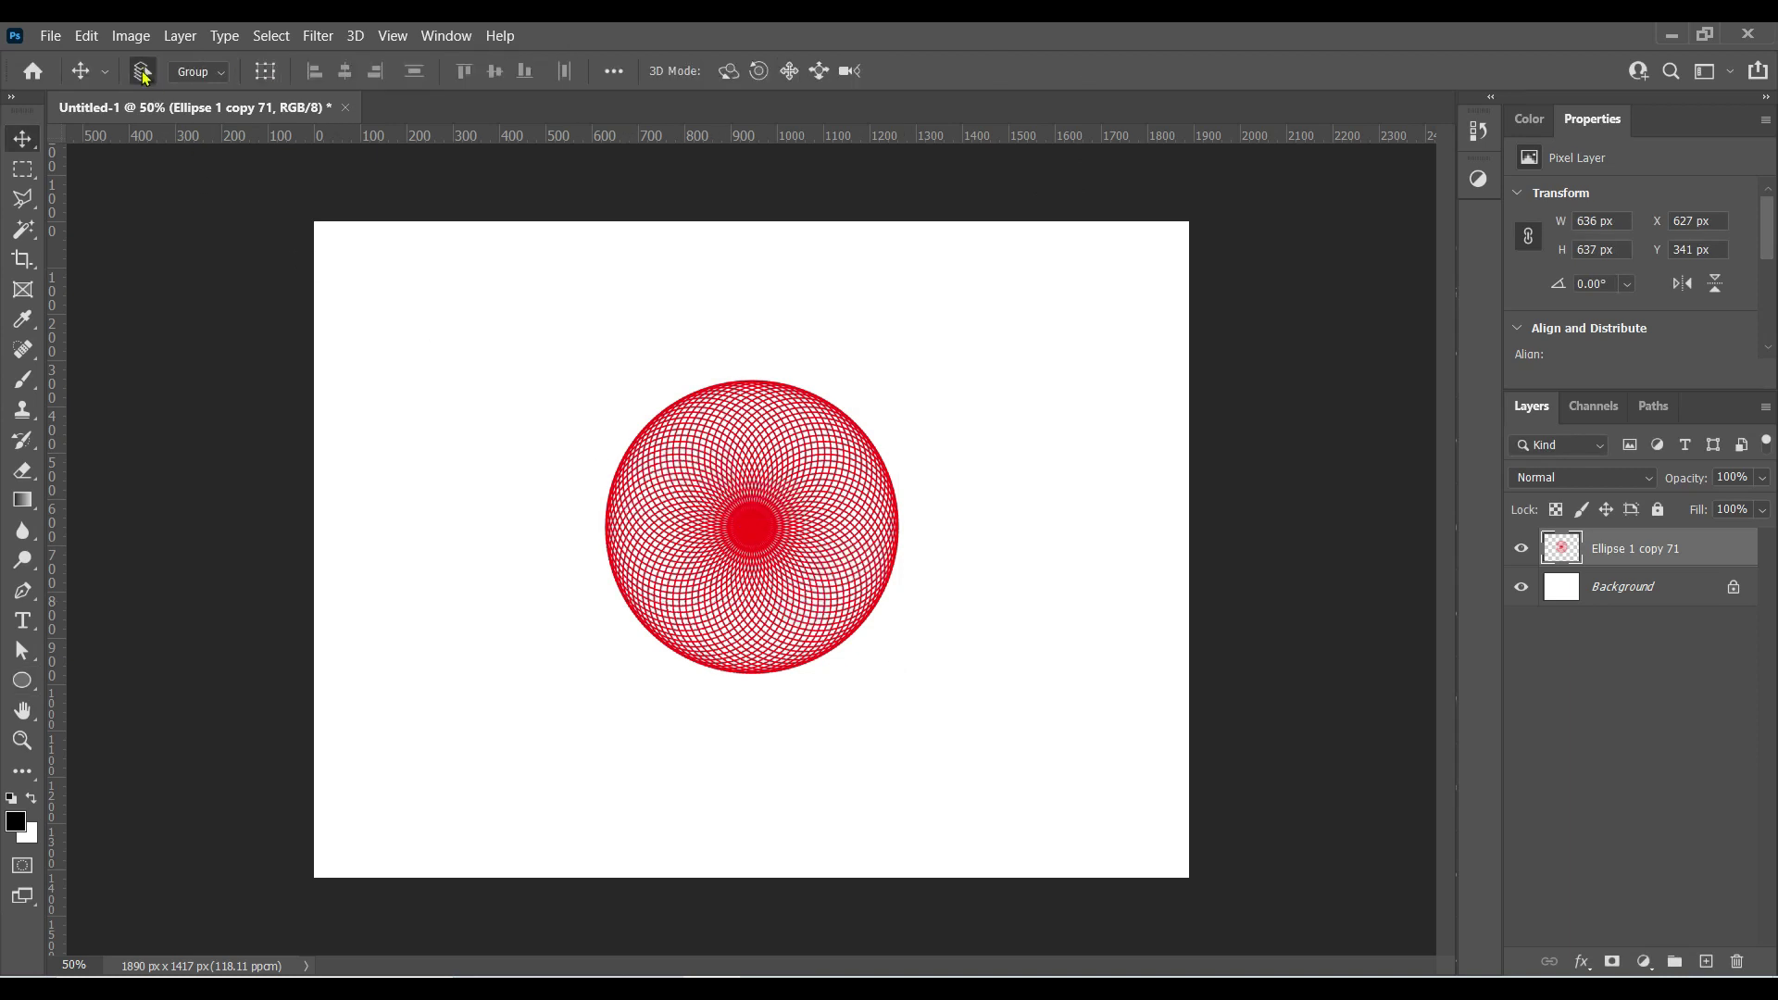
Move the red ring upper left and recolour a duplicate orange (Hue +31, Saturation +22, Lightness −27)
{"action": "mouse_move", "coordinate": [741, 501]}
{"action": "left_mouse_down"}
{"action": "mouse_move", "coordinate": [531, 398]}
{"action": "mouse_move", "coordinate": [1005, 426]}
{"action": "left_mouse_up"}
{"action": "key", "text": "ctrl+j"}
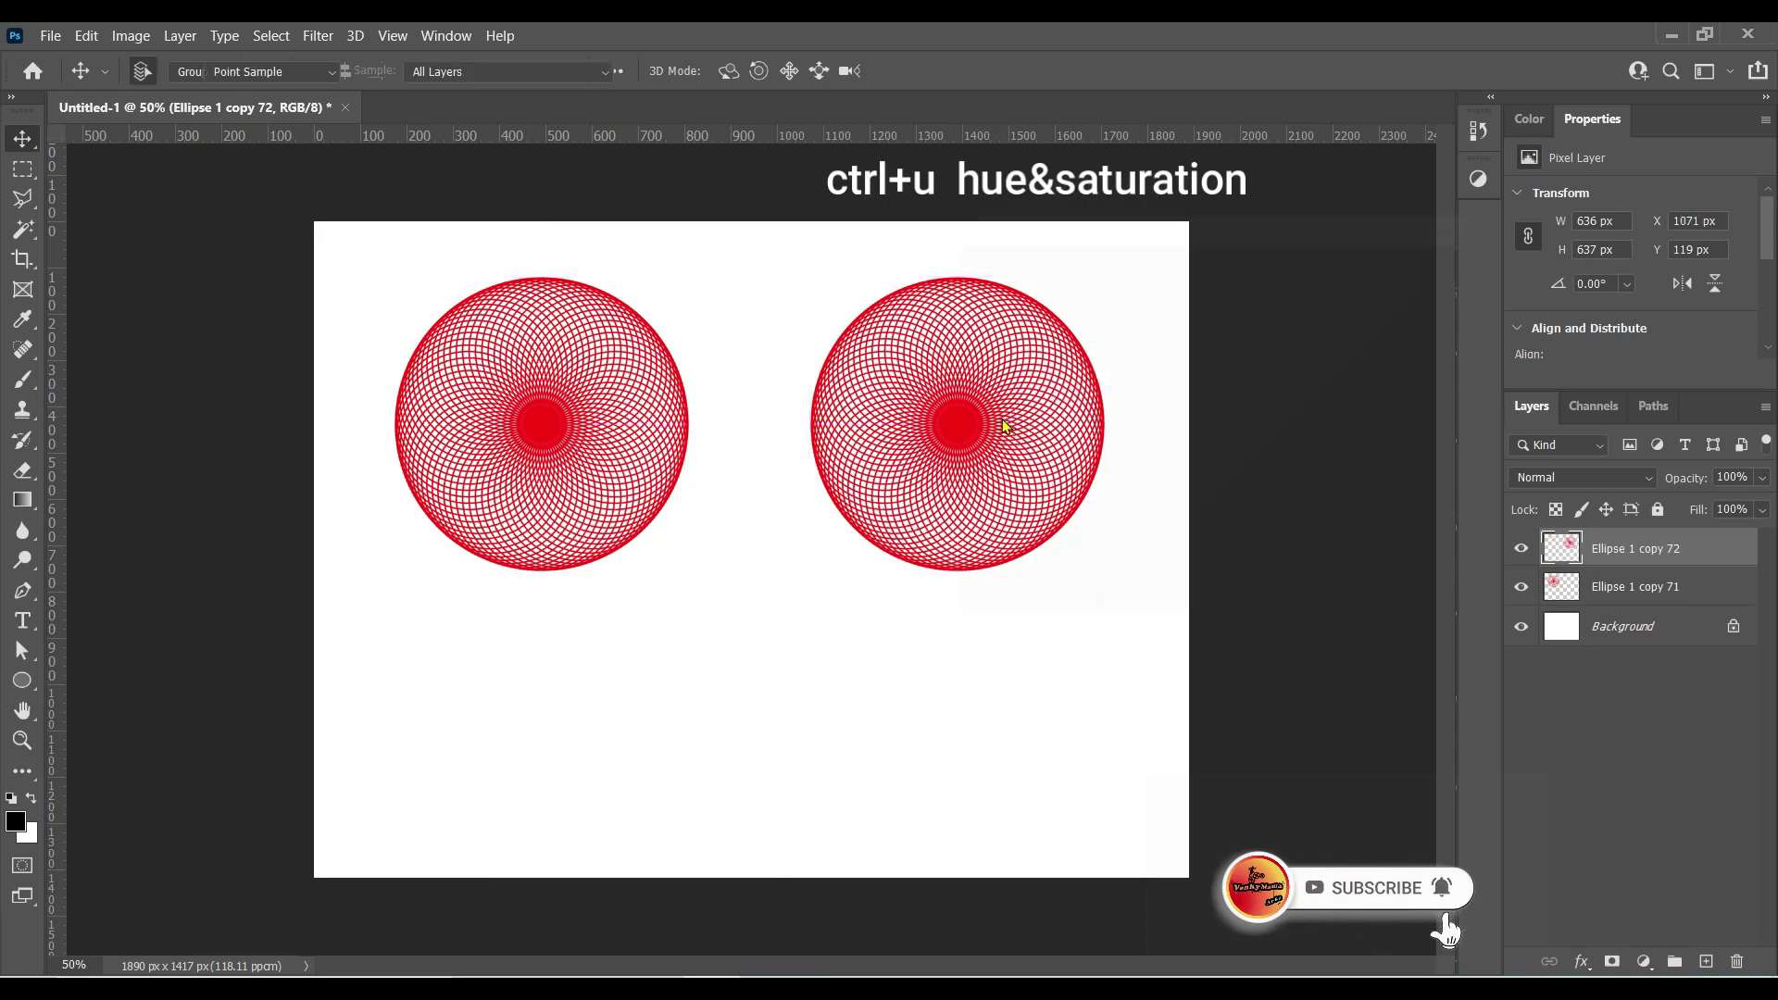
{"action": "key", "text": "ctrl+u"}
{"action": "mouse_move", "coordinate": [1159, 384]}
{"action": "left_mouse_down"}
{"action": "mouse_move", "coordinate": [1213, 384]}
{"action": "mouse_move", "coordinate": [1192, 384]}
{"action": "left_mouse_up"}
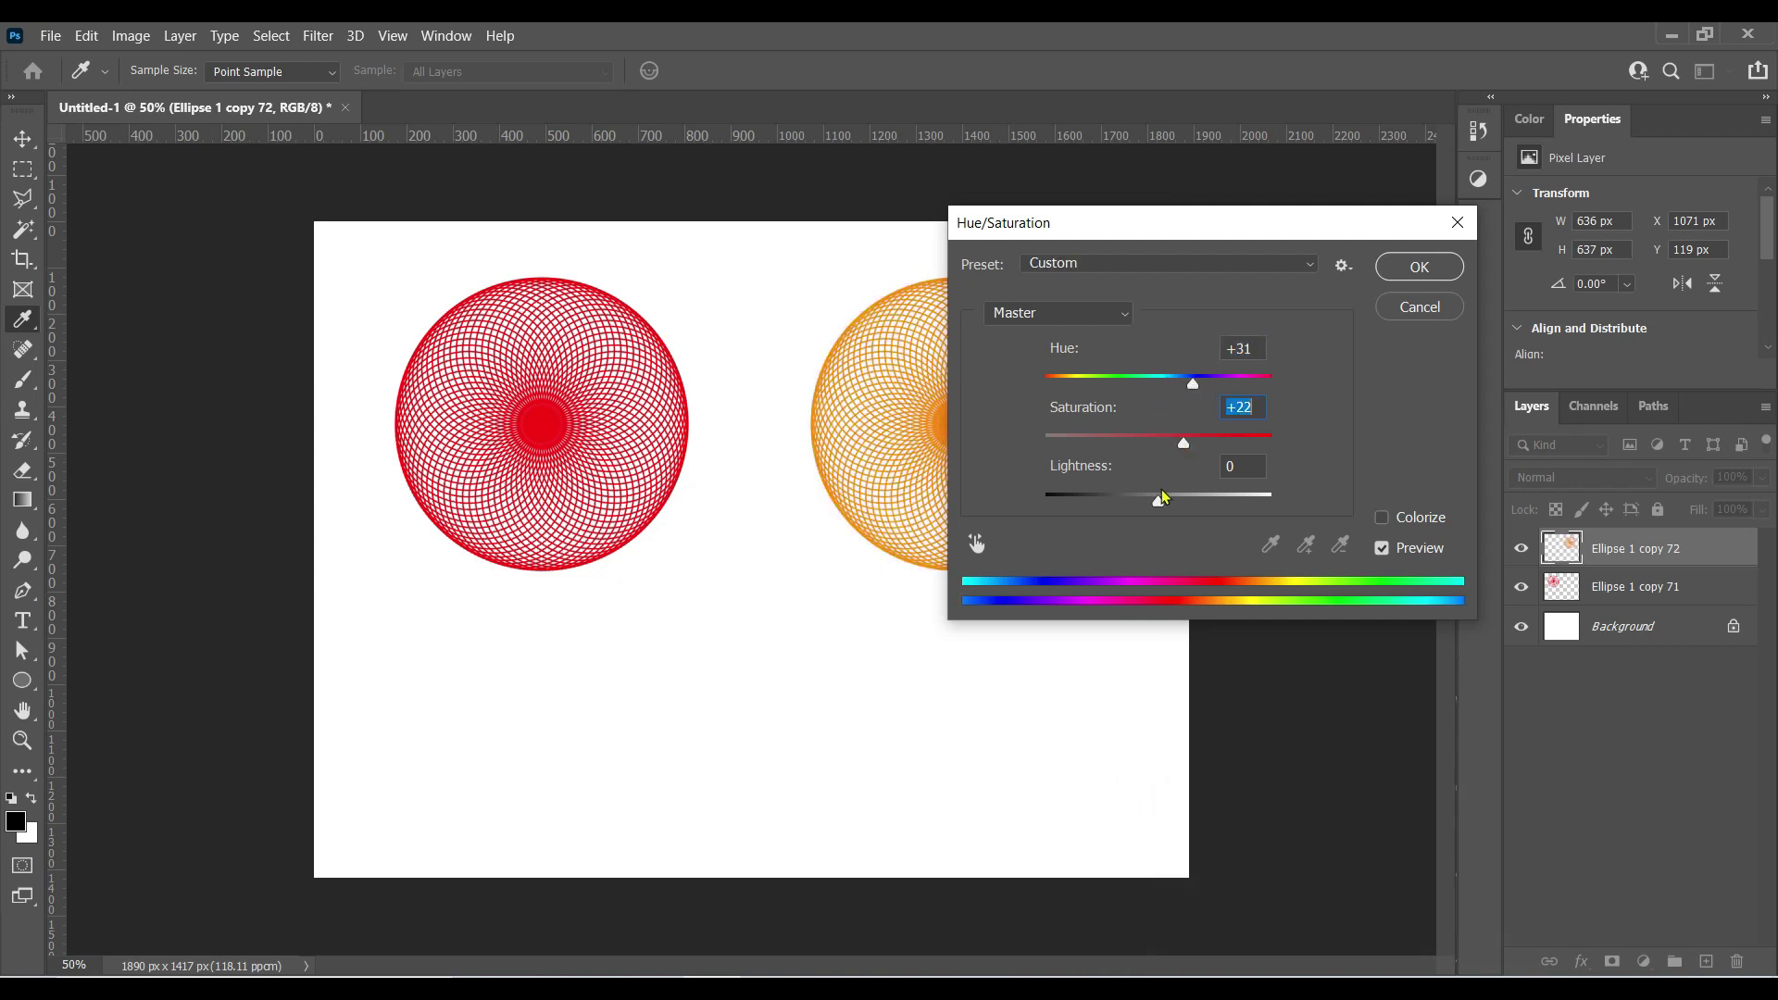
{"action": "left_click_drag", "start_coordinate": [1159, 505], "coordinate": [1132, 505]}
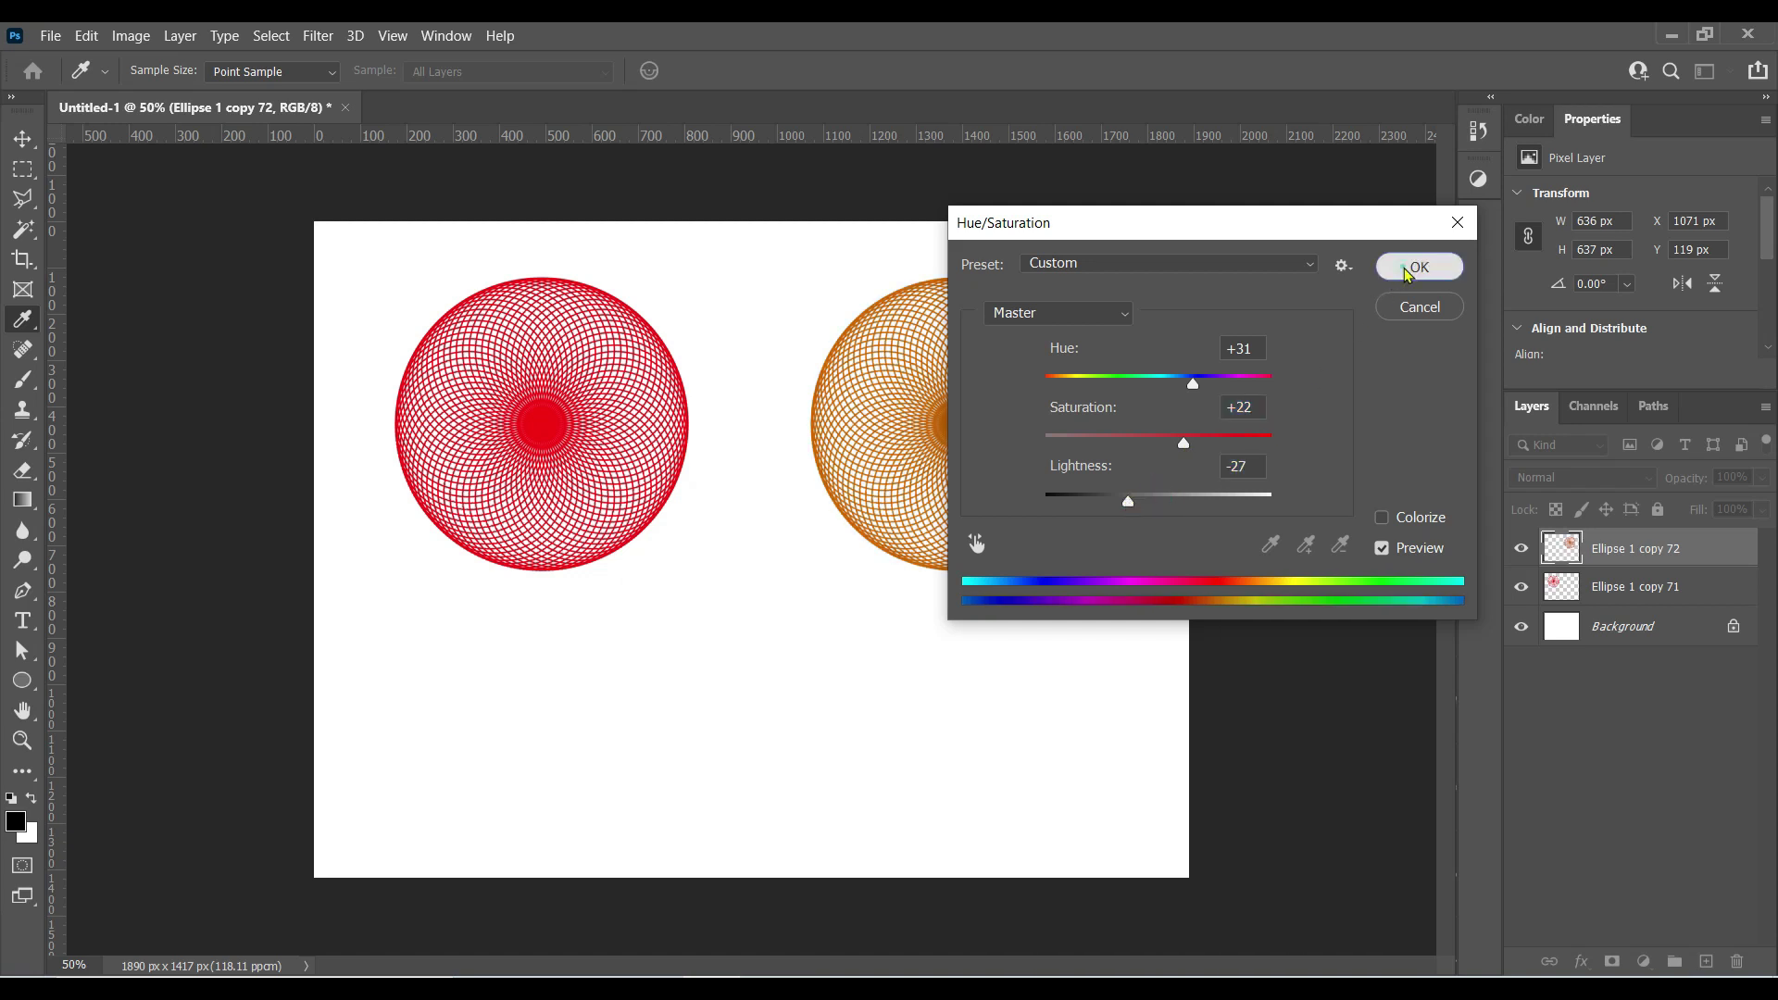
{"action": "left_click", "coordinate": [1405, 270]}
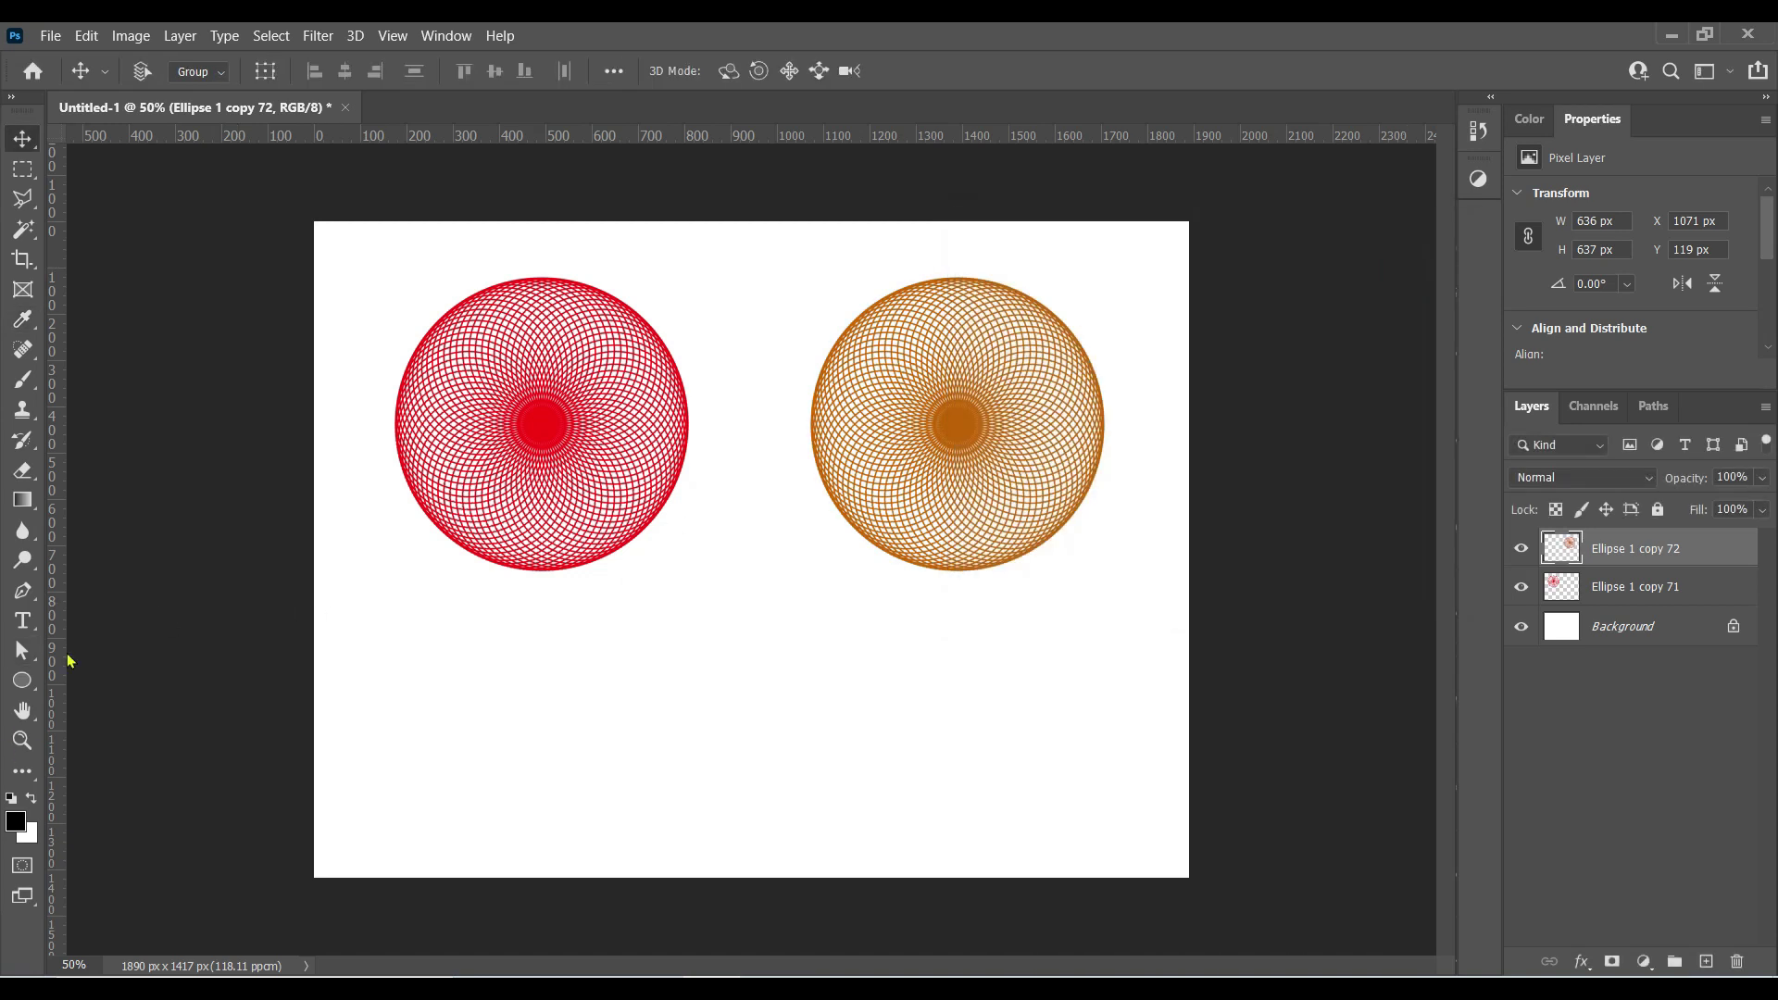
Draw a red-outlined triangle below the rings, rasterize it, and duplicate its layer
{"action": "left_click", "coordinate": [22, 680]}
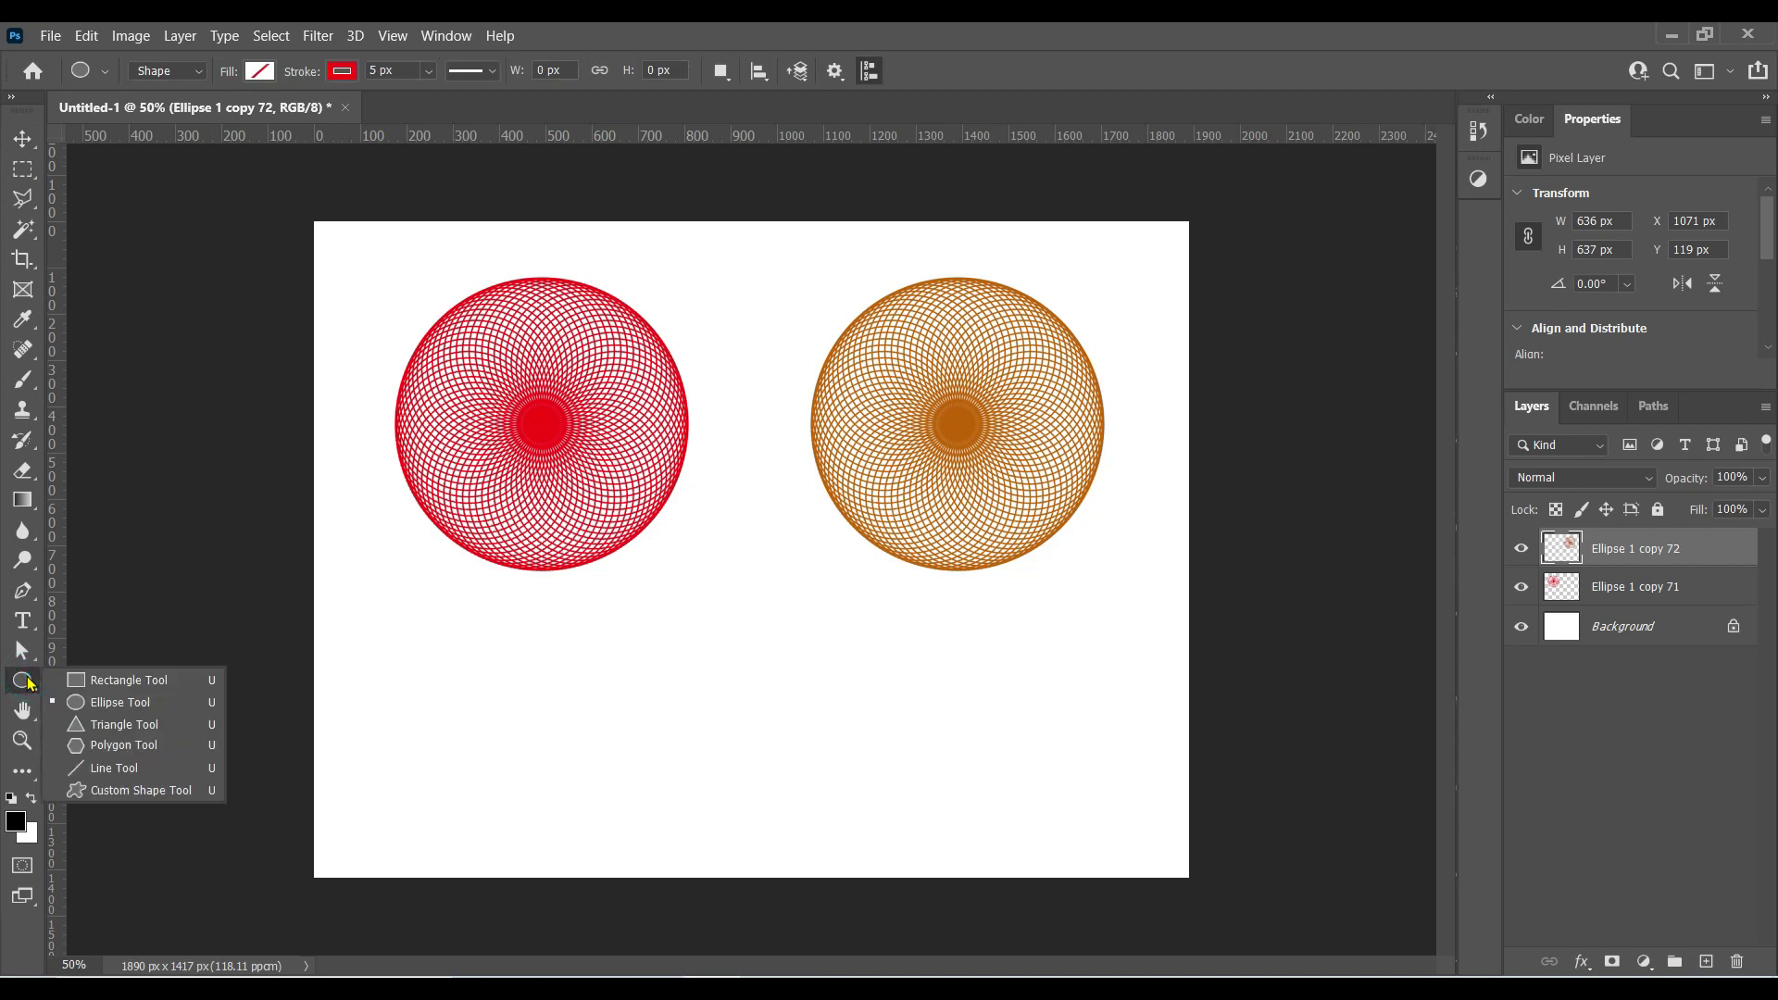
{"action": "left_click", "coordinate": [98, 726]}
{"action": "left_click_drag", "start_coordinate": [655, 599], "coordinate": [928, 815]}
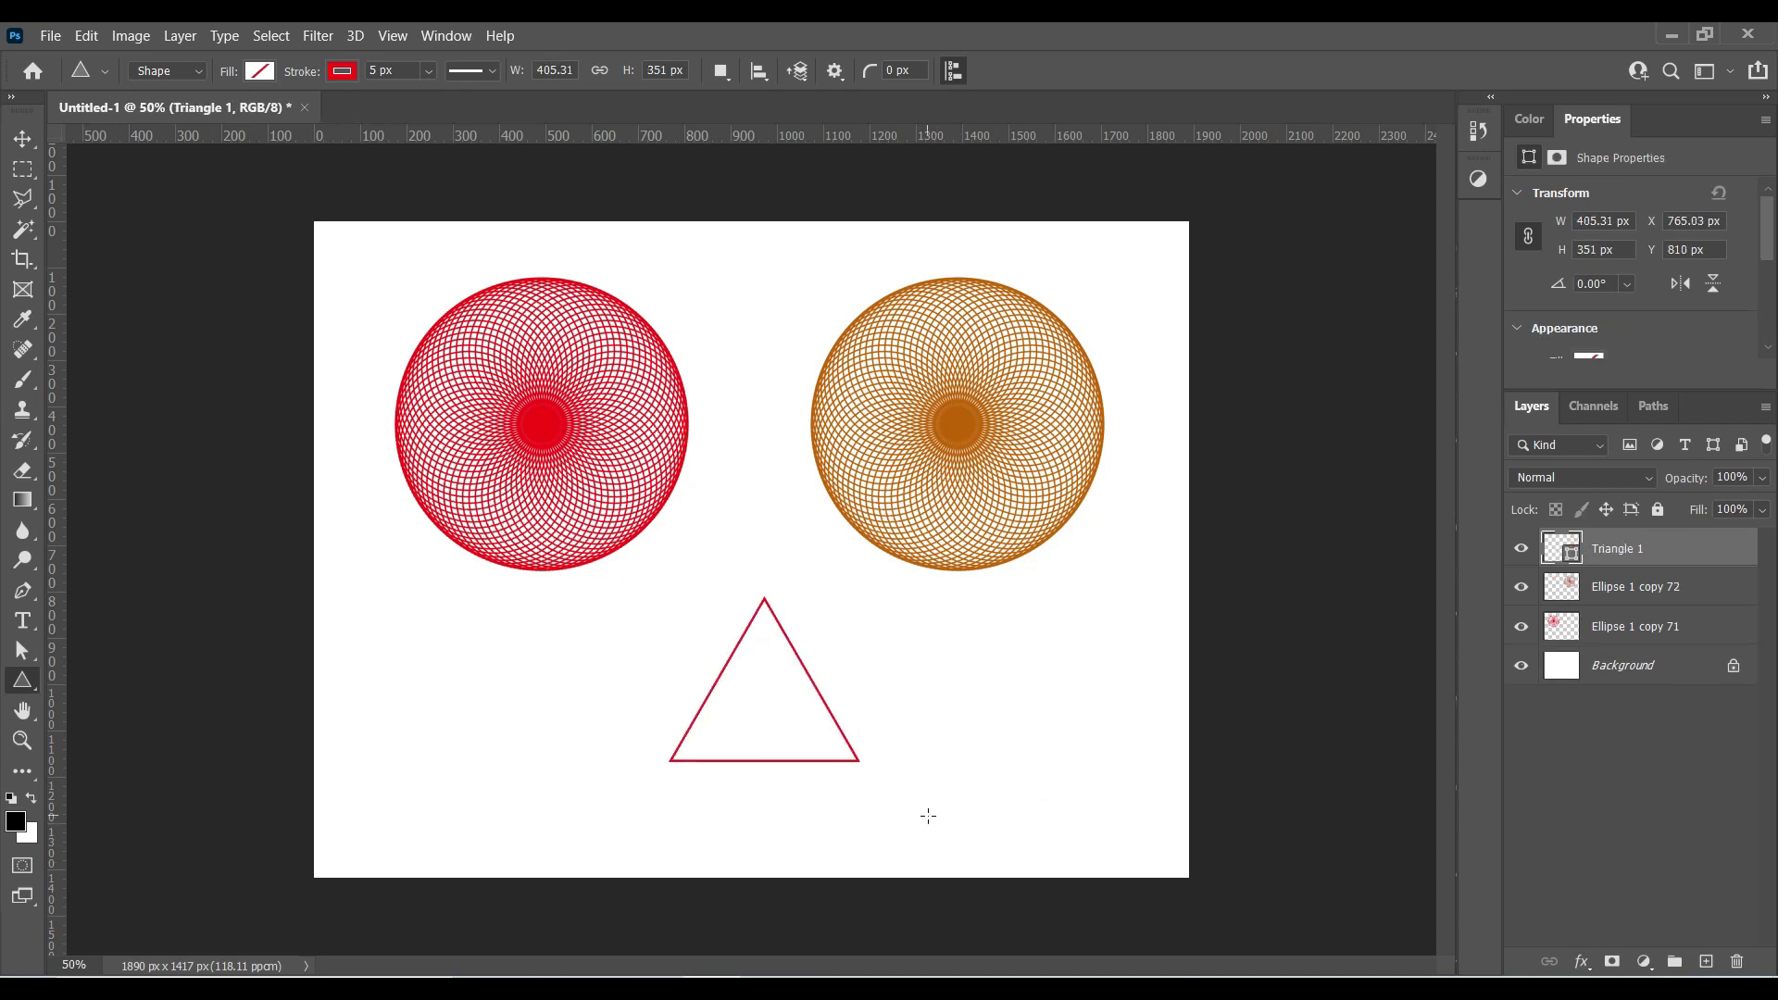
{"action": "right_click", "coordinate": [1651, 548]}
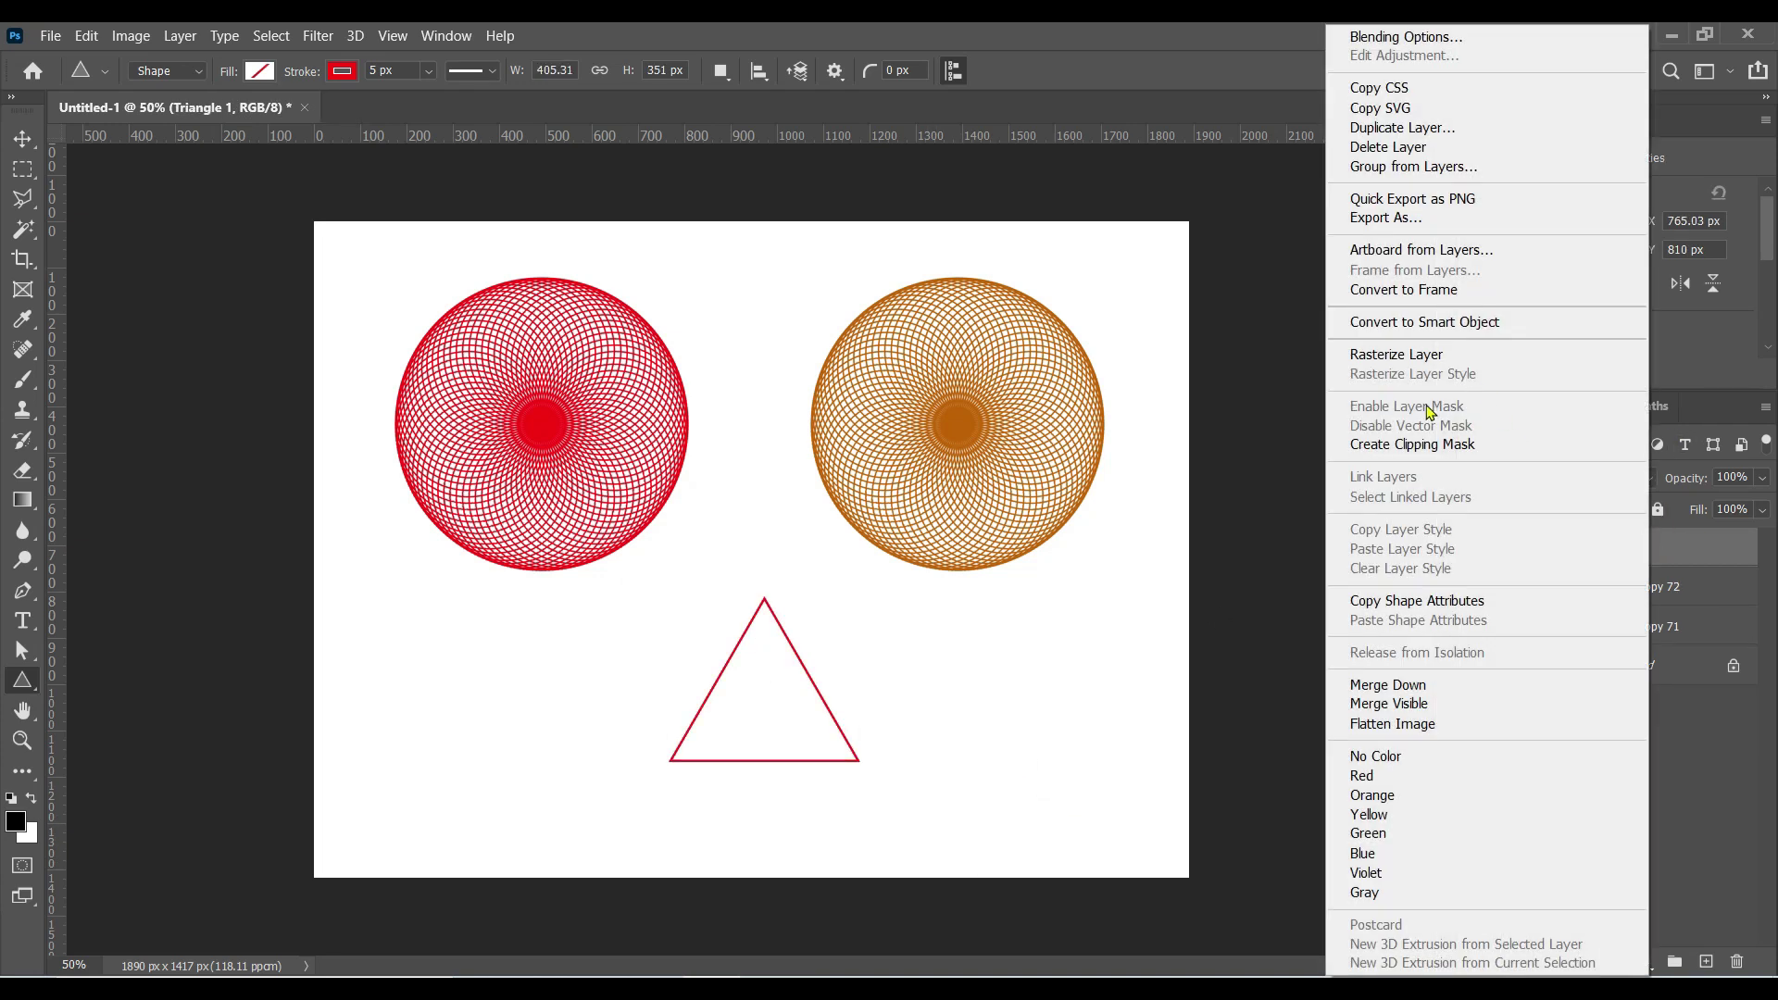
{"action": "left_click", "coordinate": [1392, 355]}
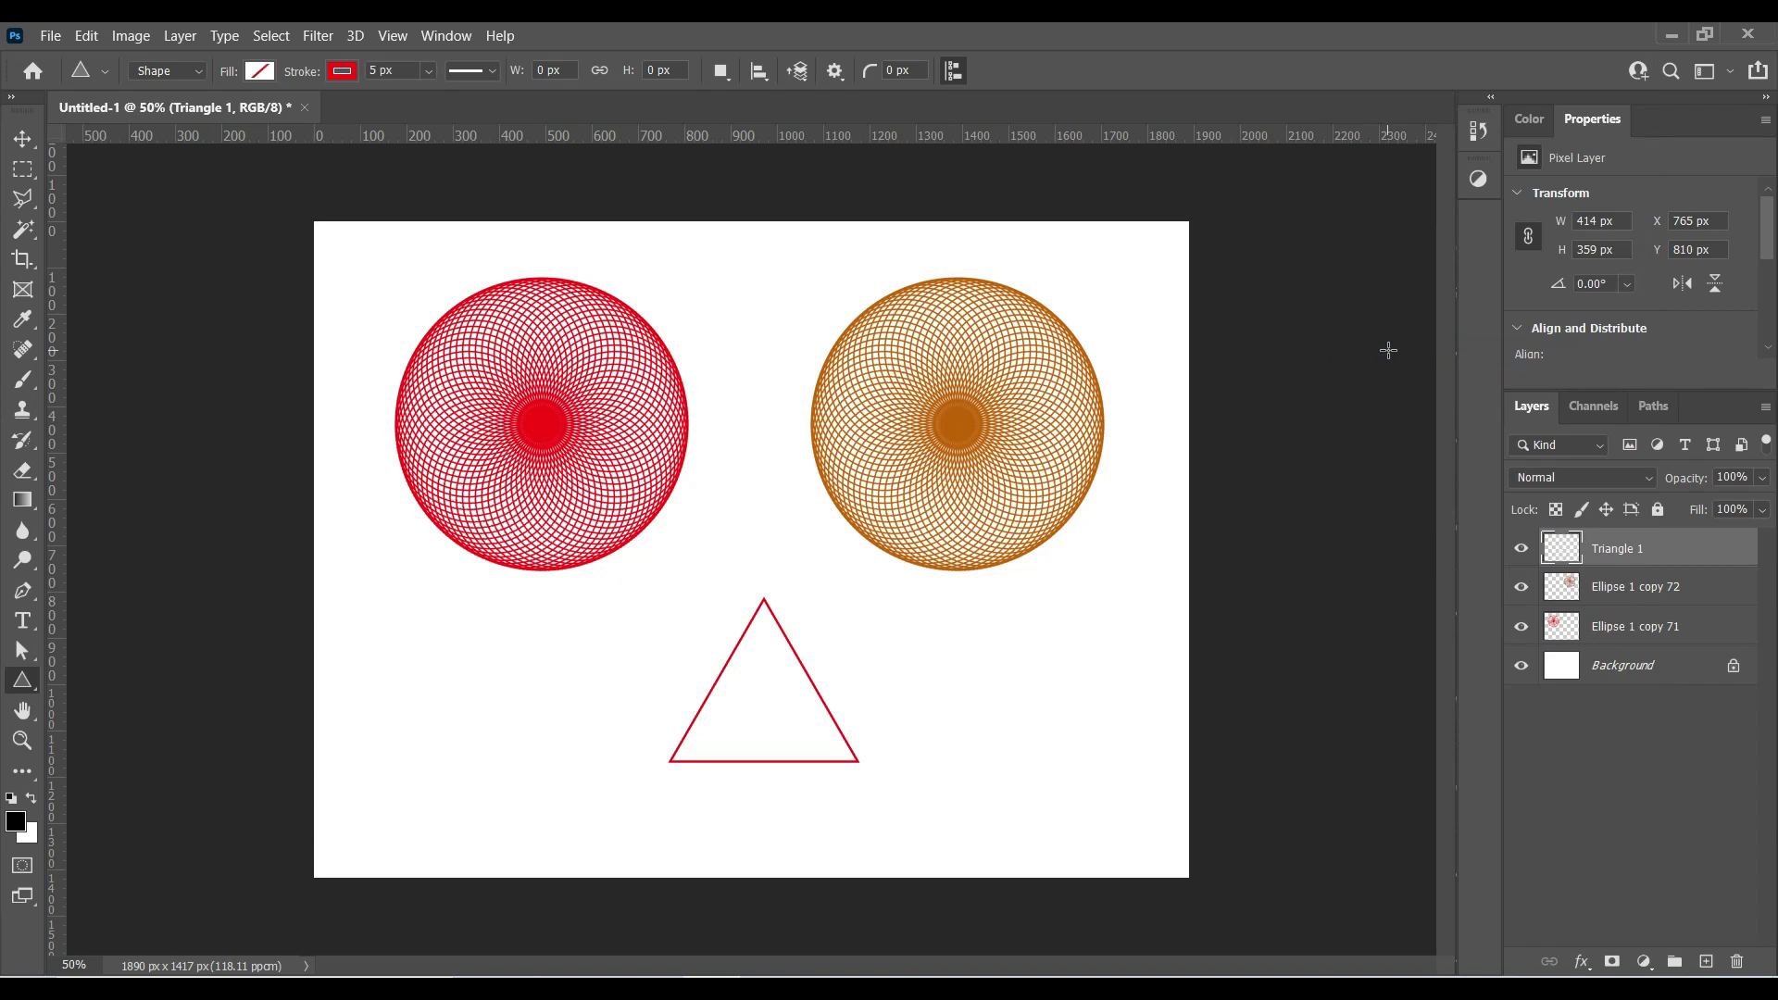
{"action": "key", "text": "ctrl+j"}
Rotate the triangle copy 5° around a pivot on its right side
{"action": "key", "text": "ctrl+t"}
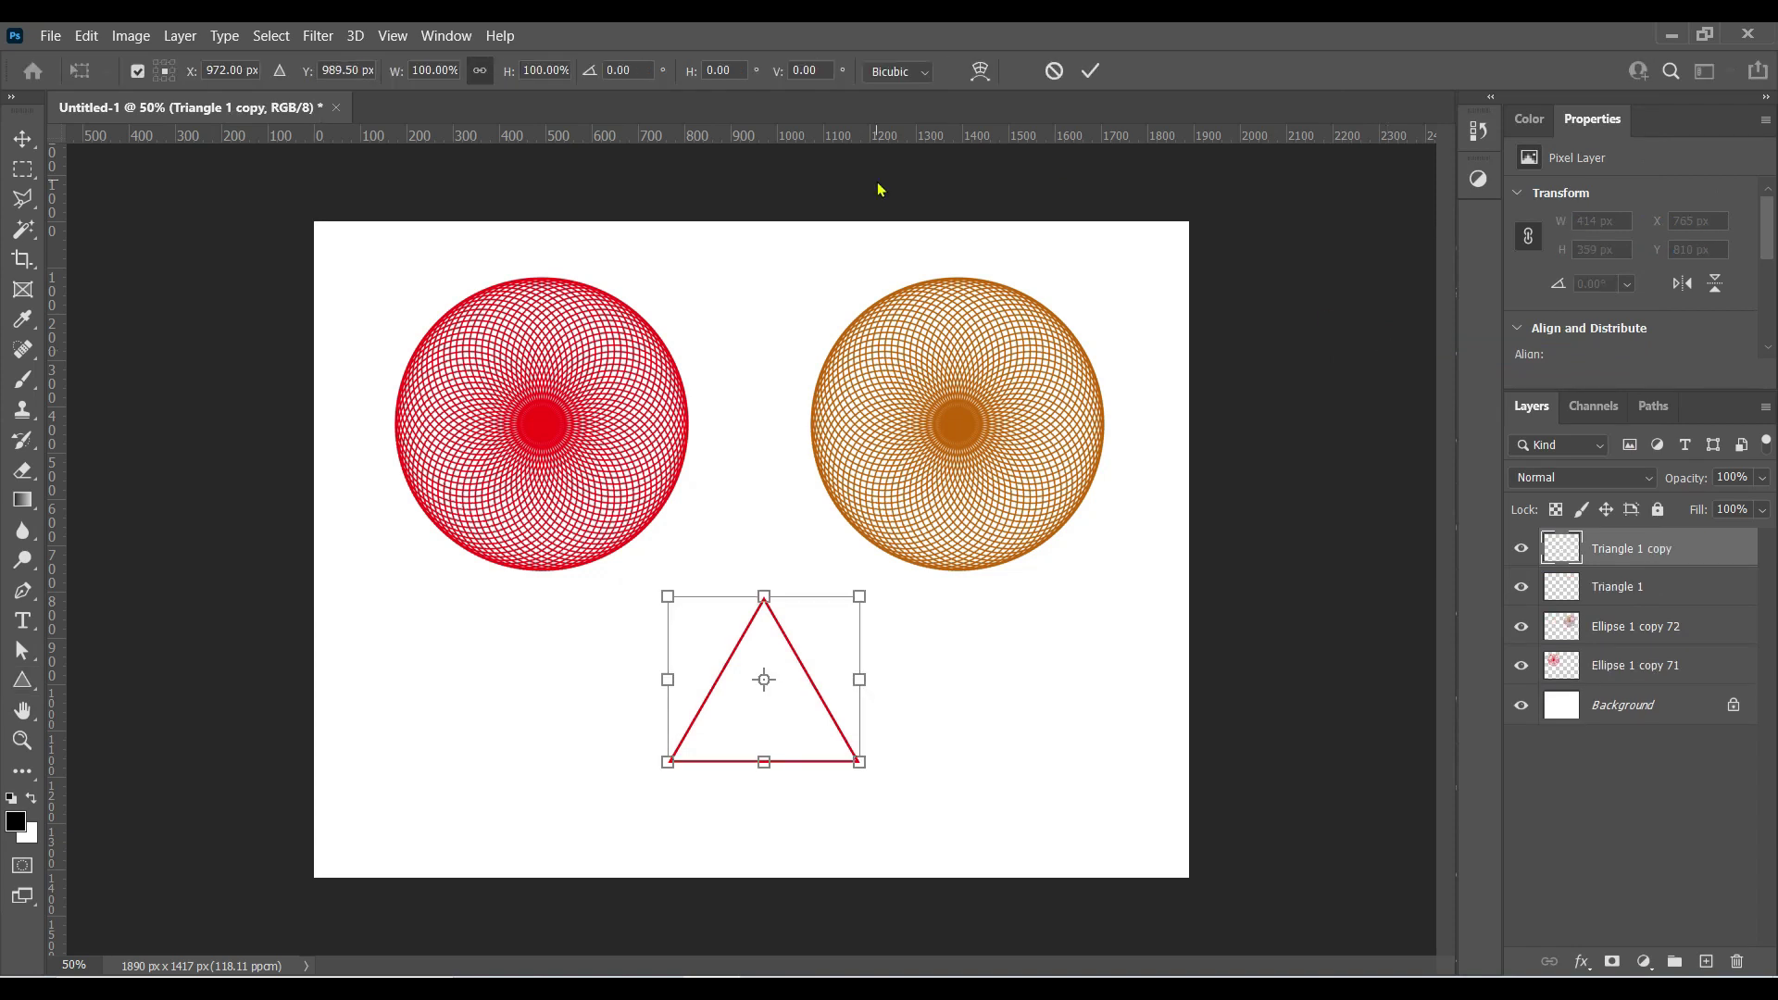
{"action": "type", "text": "180"}
{"action": "left_click_drag", "start_coordinate": [764, 679], "coordinate": [860, 680]}
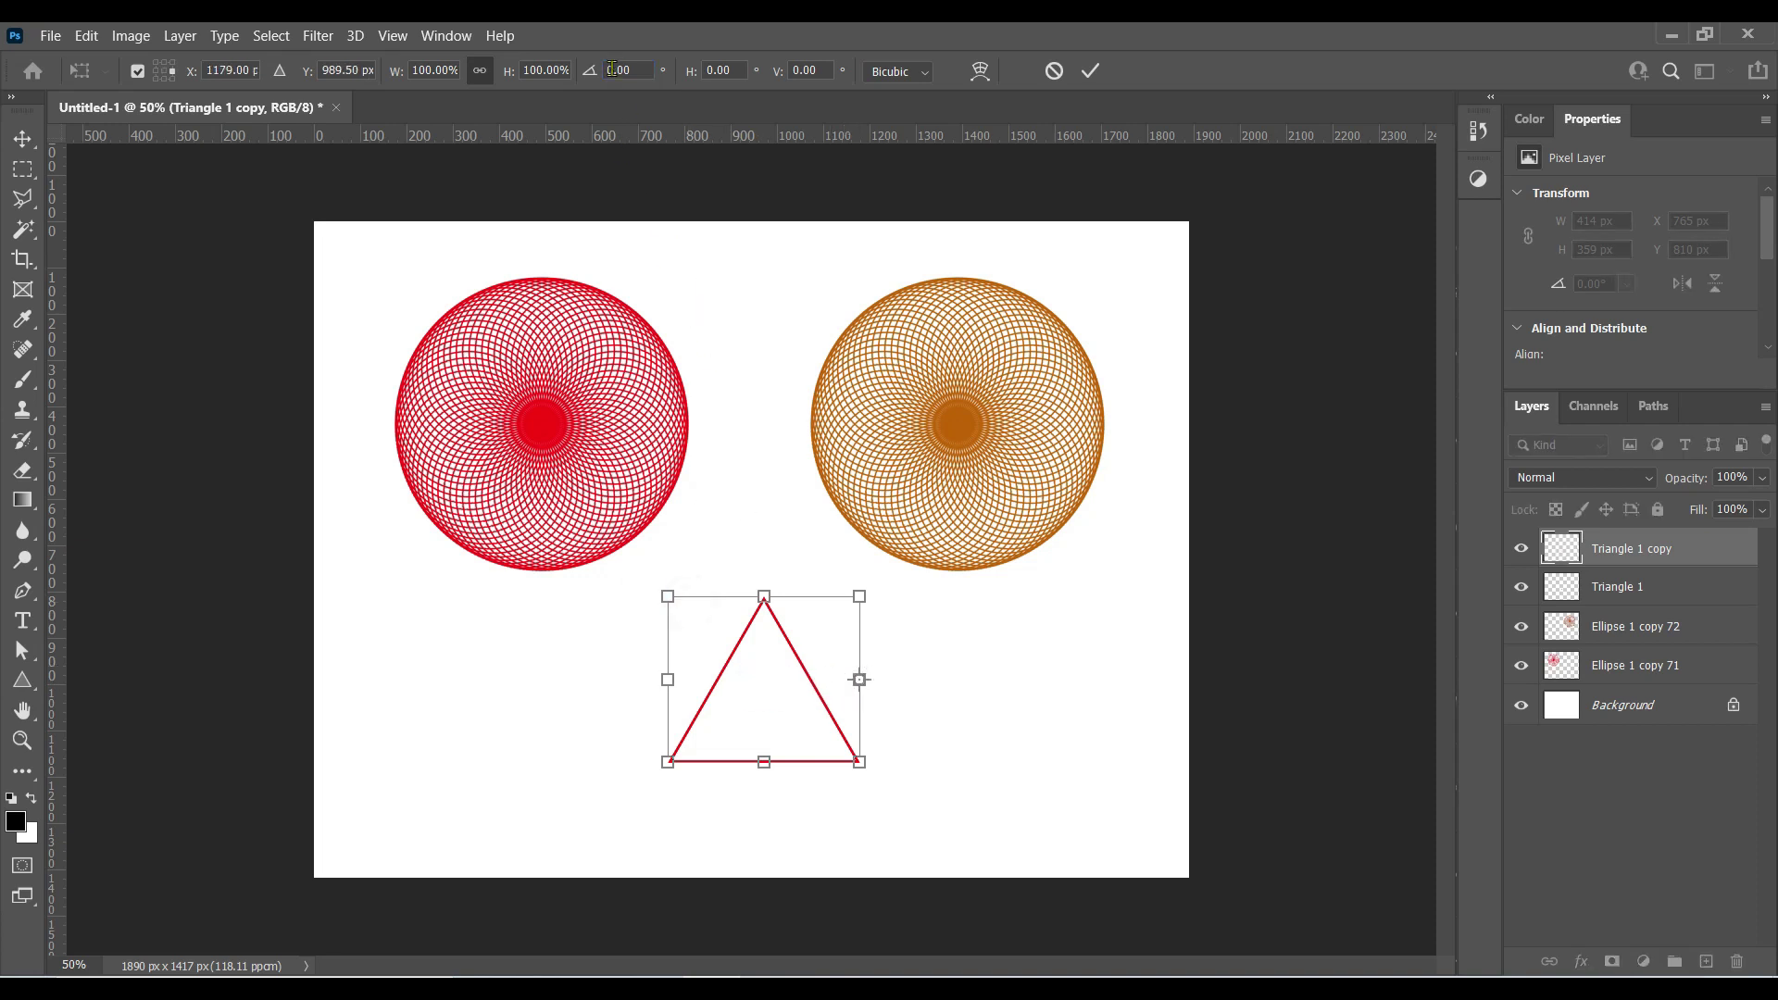
{"action": "type", "text": "5"}
{"action": "key", "text": "Return"}
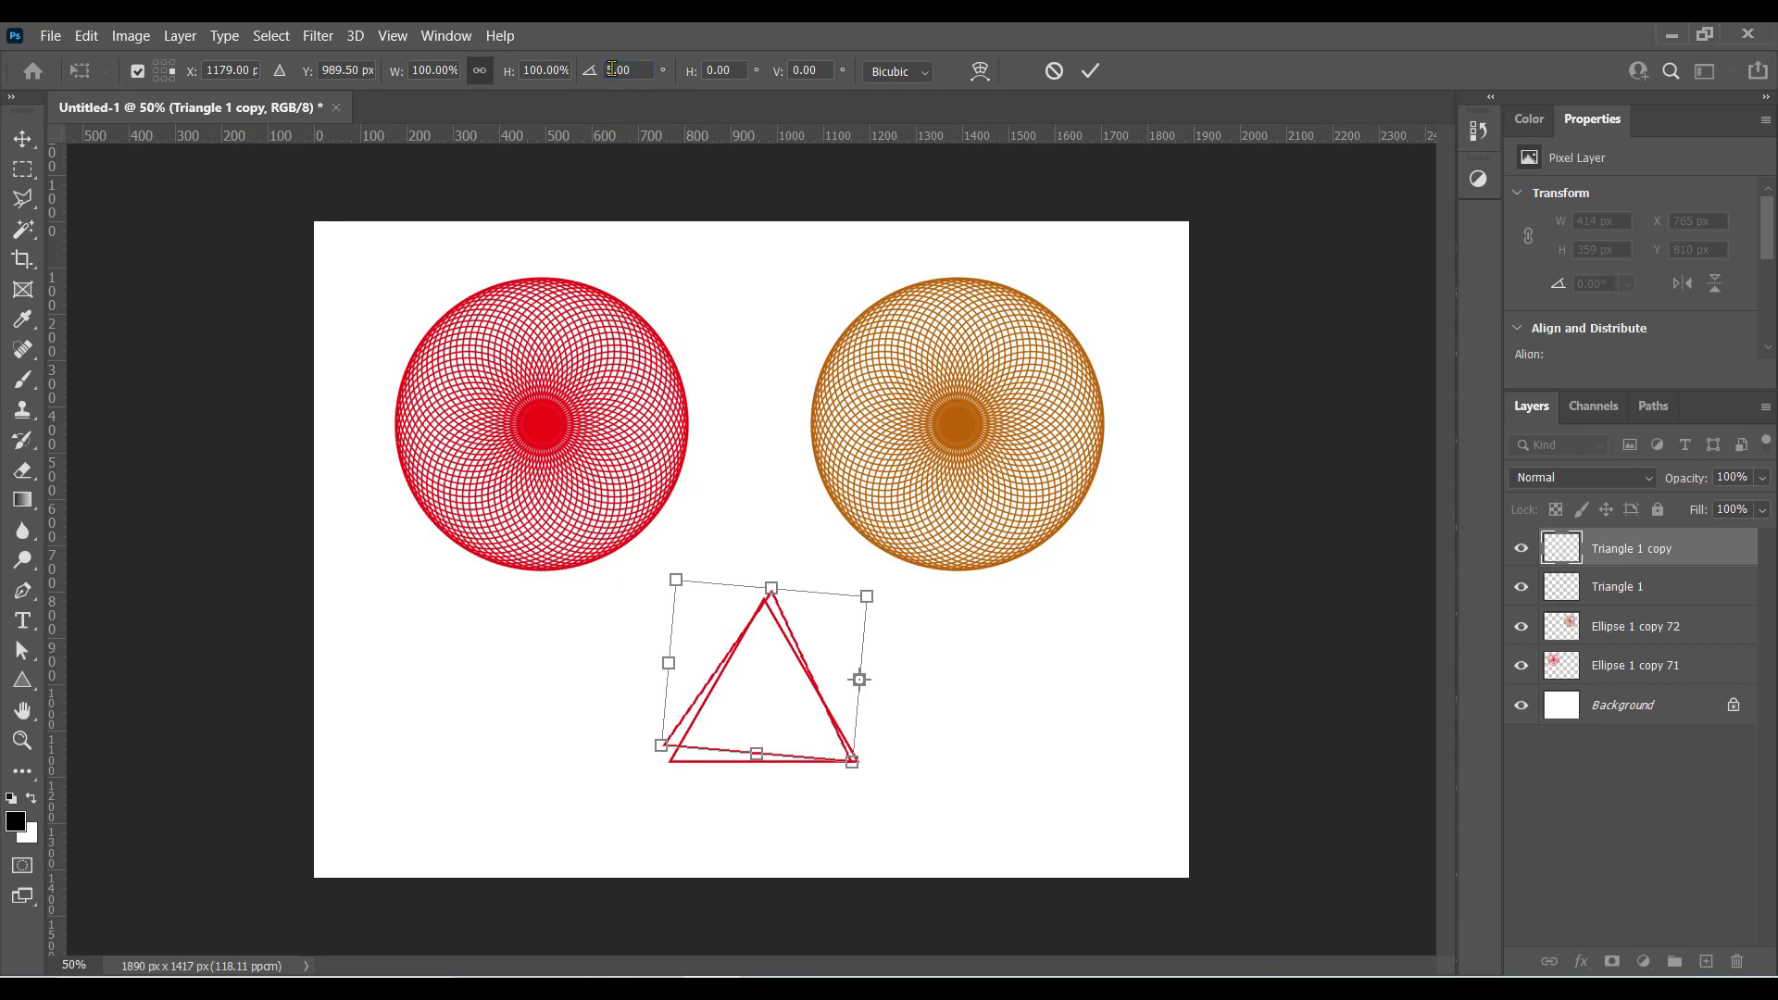
{"action": "key", "text": "Return"}
Repeat the rotated triangle duplicate until the copies curl into a closed red wreath
{"action": "key", "text": "ctrl+shift+alt+t"}
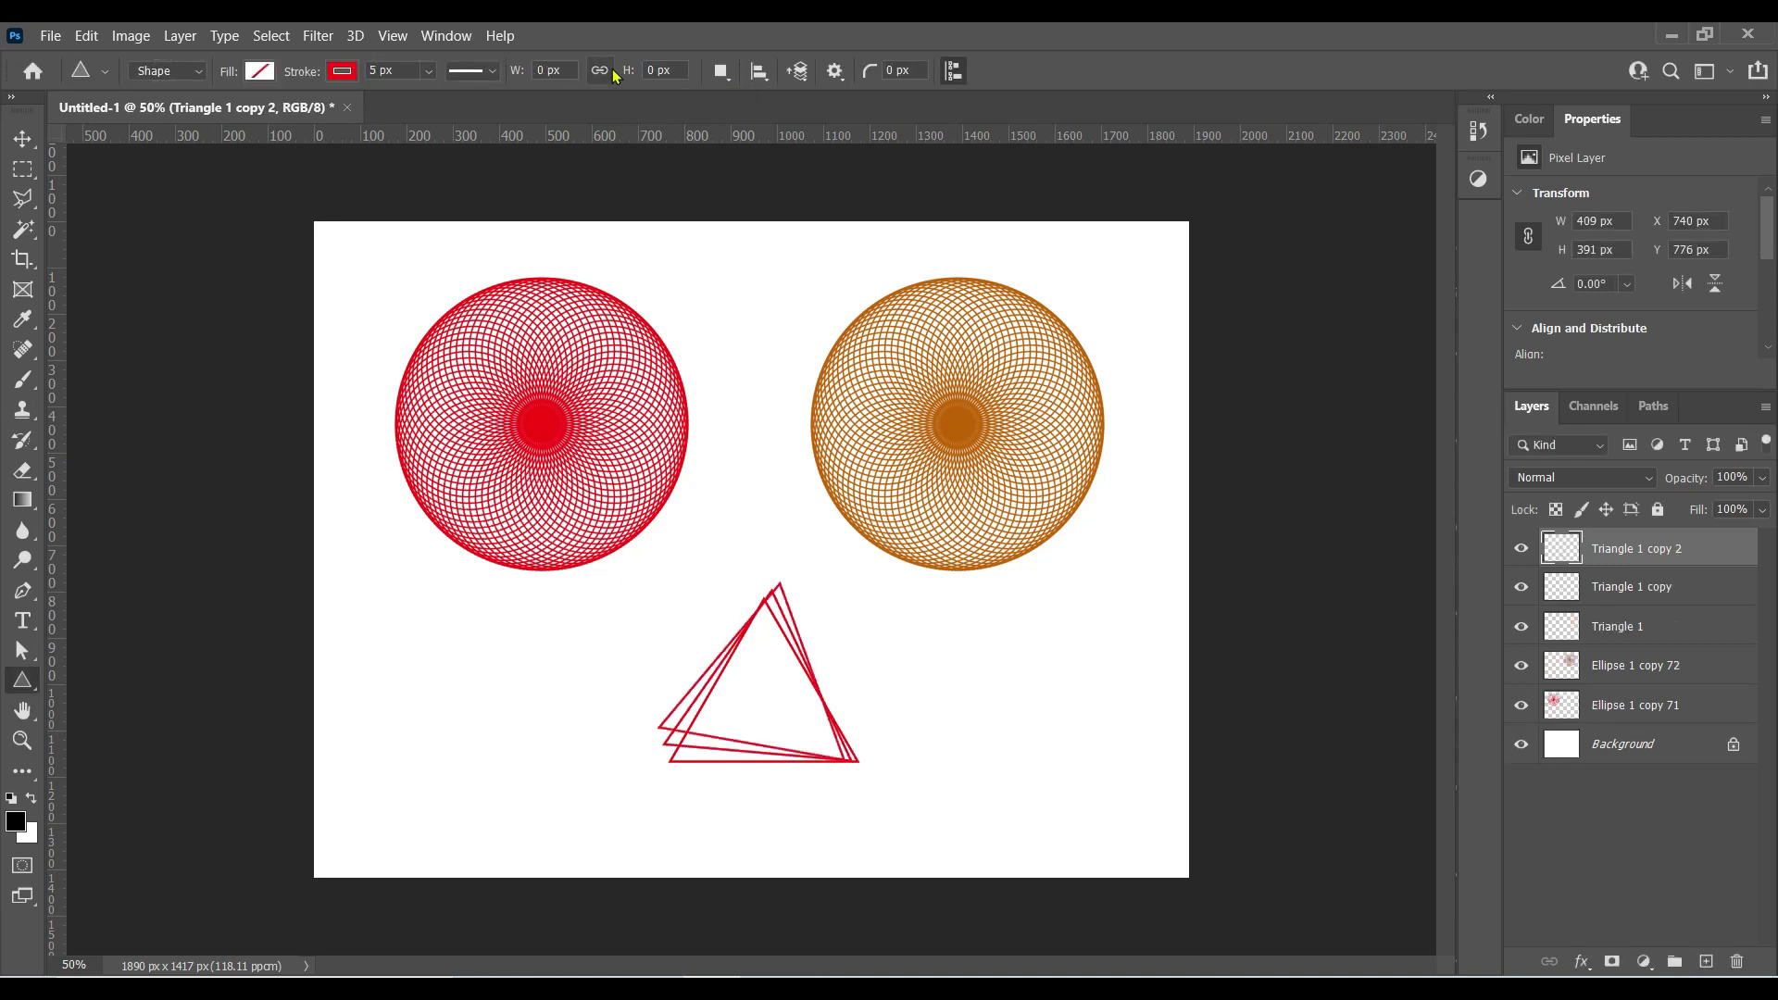
{"action": "key", "text": "ctrl+shift+alt+t"}
{"action": "key", "text": "ctrl+shift+alt+t"}
{"action": "key", "text": "ctrl+shift+alt+t"}
{"action": "key", "text": "ctrl+shift+alt+t"}
{"action": "key", "text": "ctrl+shift+alt+t"}
{"action": "key", "text": "ctrl+shift+alt+t"}
{"action": "key", "text": "ctrl+shift+alt+t"}
{"action": "key", "text": "ctrl+shift+alt+t"}
{"action": "key", "text": "ctrl+shift+alt+t"}
{"action": "key", "text": "ctrl+shift+alt+t"}
{"action": "key", "text": "ctrl+shift+alt+t"}
{"action": "key", "text": "ctrl+shift+alt+t"}
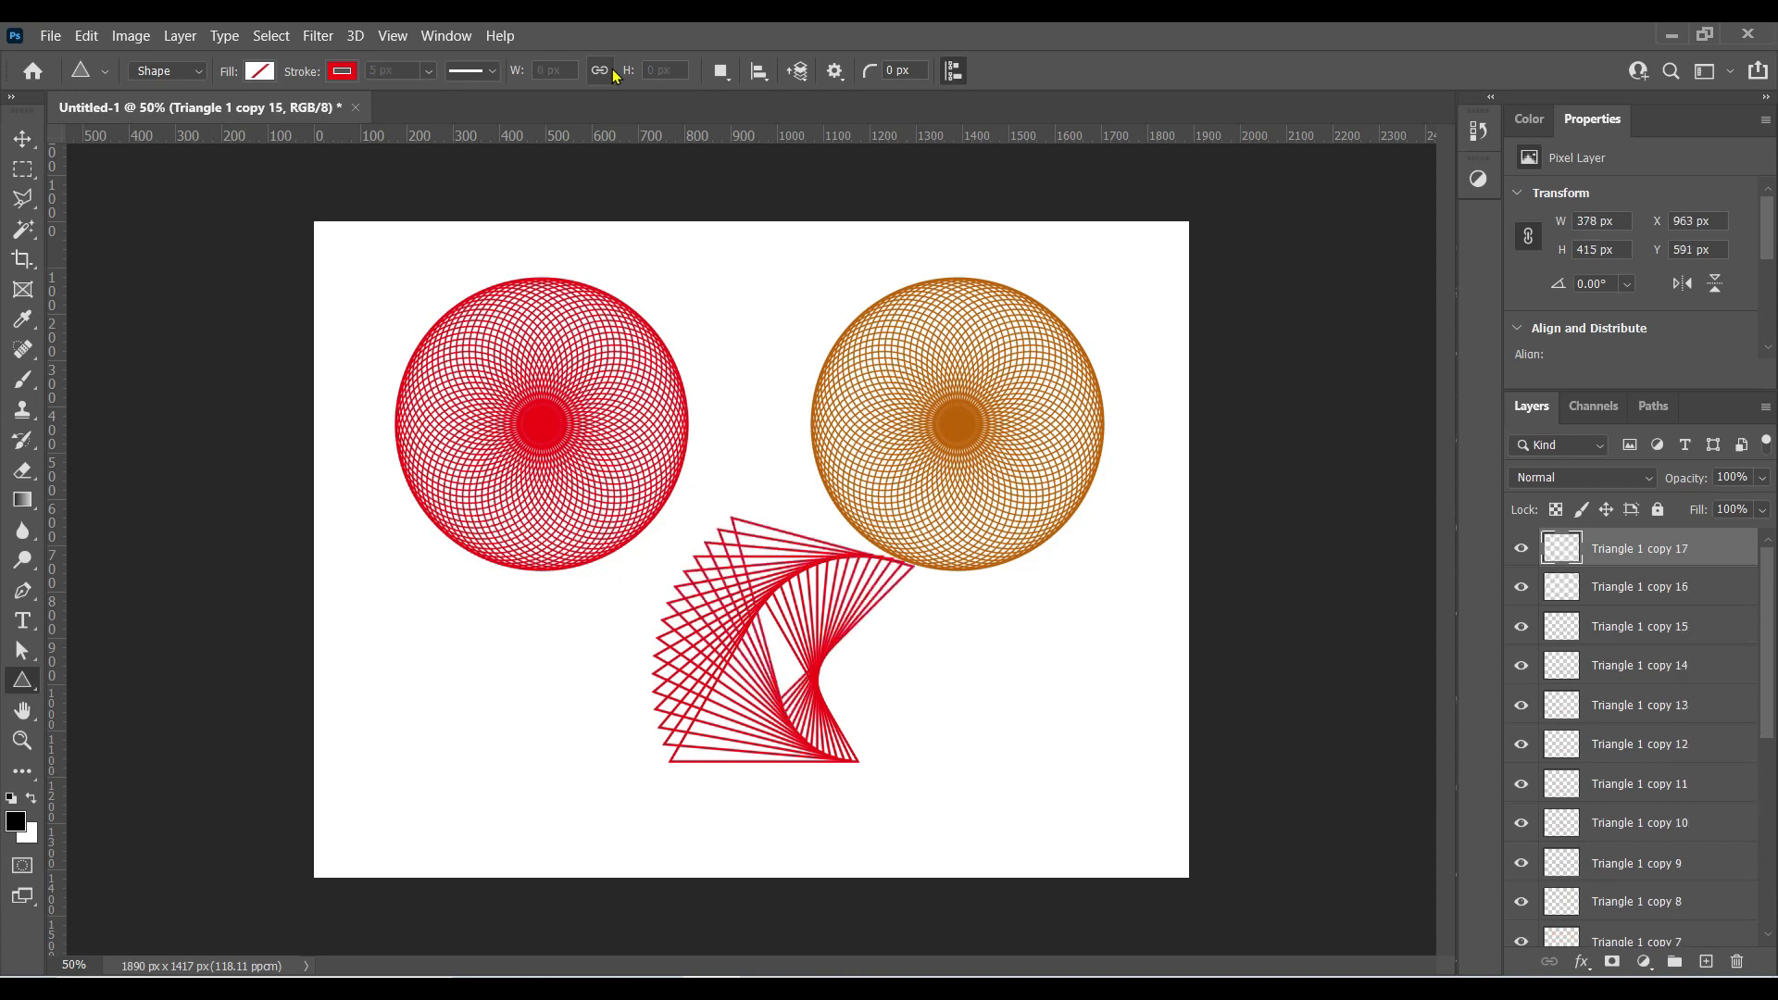
{"action": "key", "text": "ctrl+shift+alt+t"}
{"action": "key", "text": "ctrl+shift+alt+t"}
{"action": "key", "text": "ctrl+shift+alt+t"}
{"action": "key", "text": "ctrl+shift+alt+t"}
{"action": "key", "text": "ctrl+shift+alt+t"}
{"action": "key", "text": "ctrl+shift+alt+t"}
{"action": "key", "text": "ctrl+shift+alt+t"}
{"action": "key", "text": "ctrl+shift+alt+t"}
{"action": "key", "text": "ctrl+shift+alt+t"}
{"action": "key", "text": "ctrl+shift+alt+t"}
{"action": "key", "text": "ctrl+shift+alt+t"}
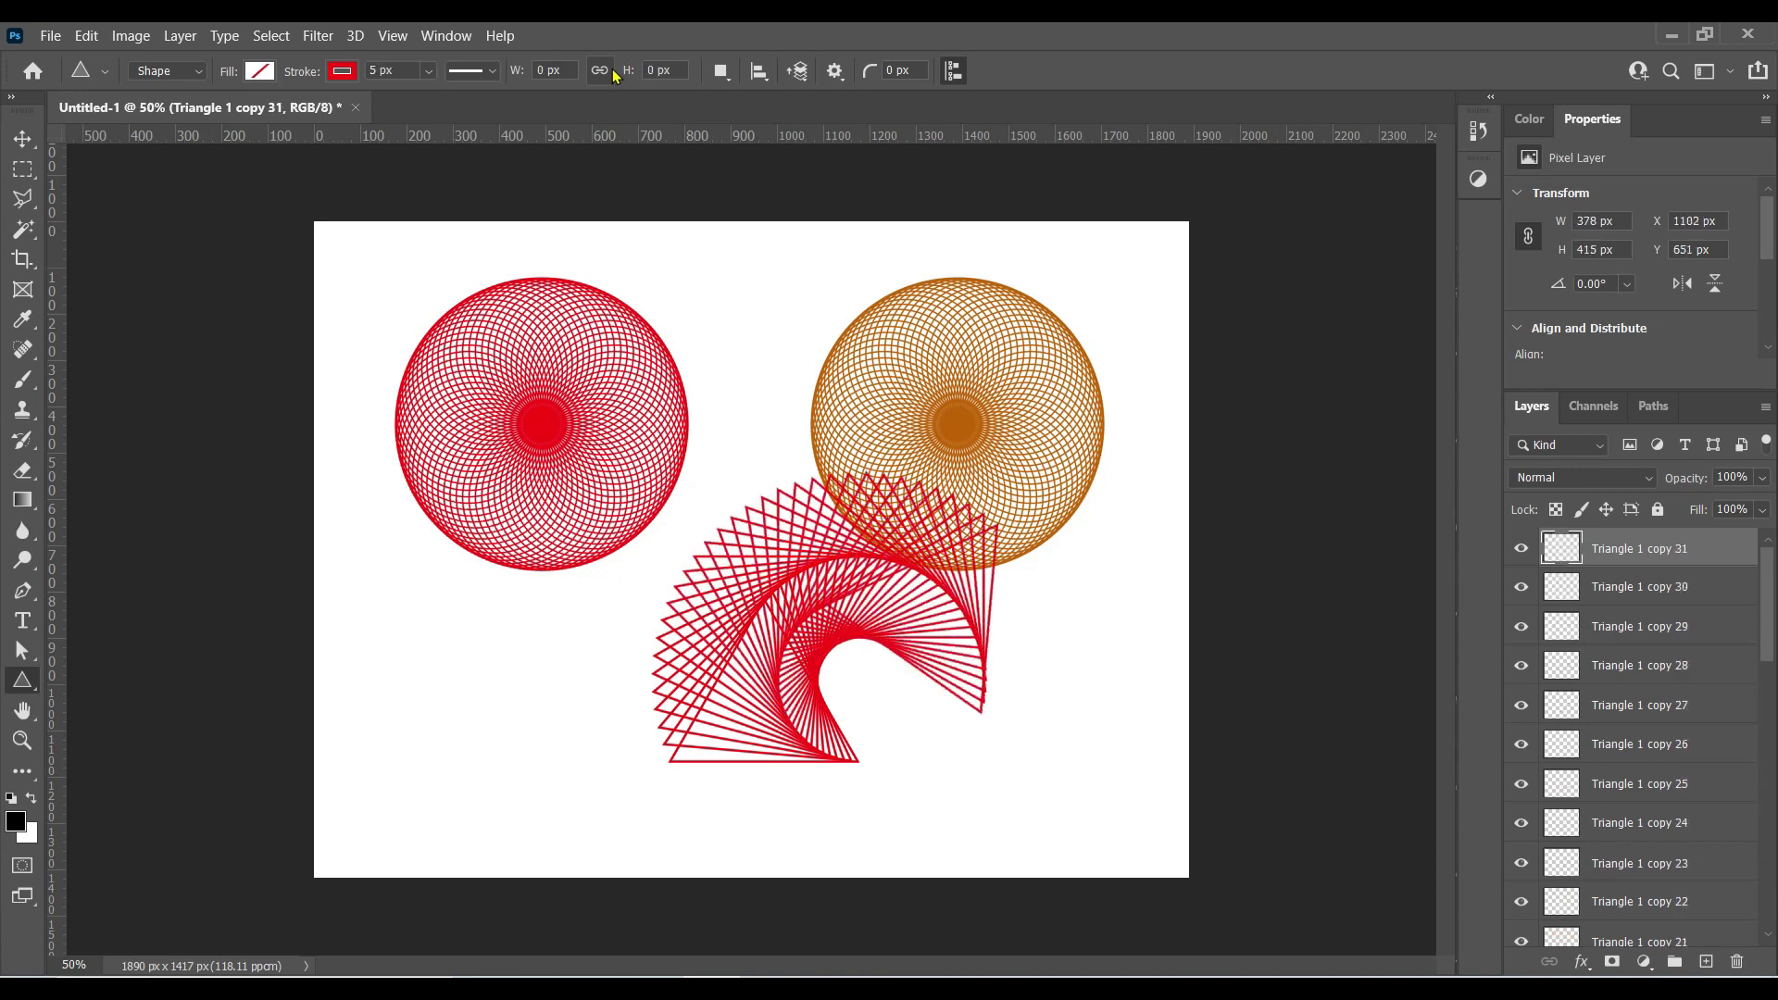
{"action": "key", "text": "ctrl+shift+alt+t"}
{"action": "key", "text": "ctrl+shift+alt+t"}
{"action": "key", "text": "ctrl+shift+alt+t"}
{"action": "key", "text": "ctrl+shift+alt+t"}
{"action": "key", "text": "ctrl+shift+alt+t"}
{"action": "key", "text": "ctrl+shift+alt+t"}
{"action": "key", "text": "ctrl+shift+alt+t"}
{"action": "key", "text": "ctrl+shift+alt+t"}
{"action": "key", "text": "ctrl+shift+alt+t"}
{"action": "key", "text": "ctrl+shift+alt+t"}
{"action": "key", "text": "ctrl+shift+alt+t"}
{"action": "key", "text": "ctrl+shift+alt+t"}
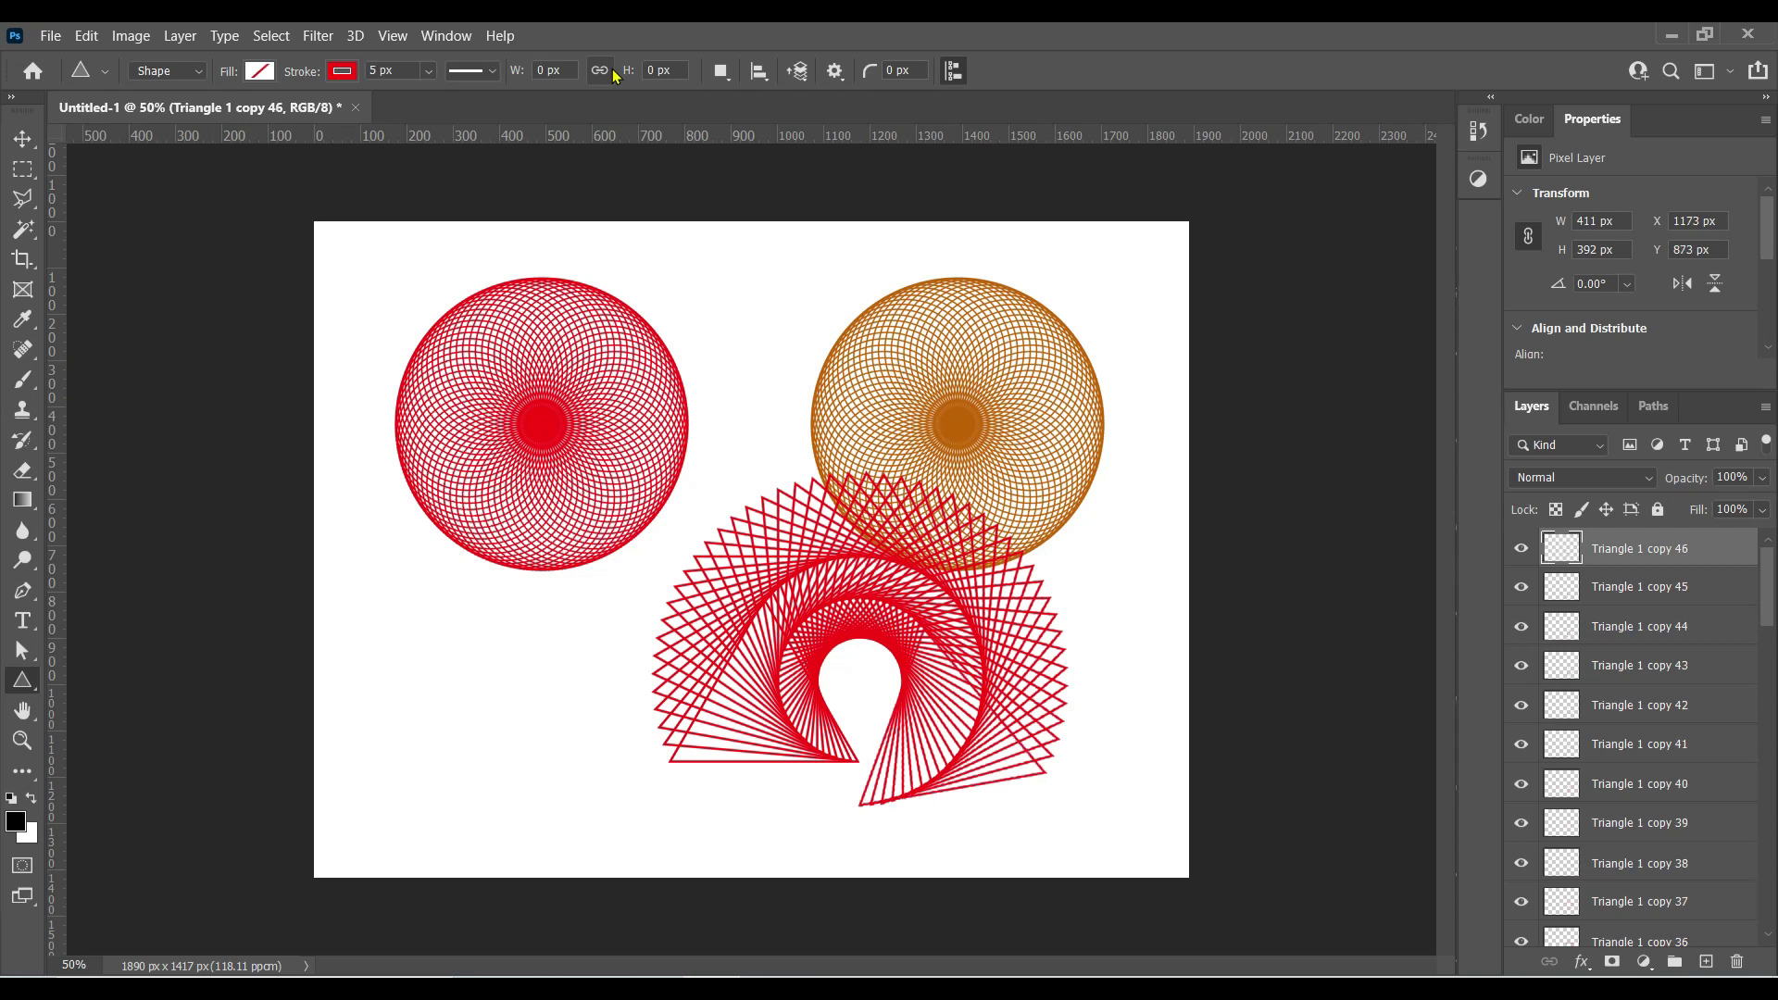
{"action": "key", "text": "ctrl+shift+alt+t"}
{"action": "key", "text": "ctrl+shift+alt+t"}
{"action": "key", "text": "ctrl+shift+alt+t"}
{"action": "key", "text": "ctrl+shift+alt+t"}
{"action": "key", "text": "ctrl+shift+alt+t"}
{"action": "key", "text": "ctrl+shift+alt+t"}
{"action": "key", "text": "ctrl+shift+alt+t"}
{"action": "key", "text": "ctrl+shift+alt+t"}
{"action": "key", "text": "ctrl+shift+alt+t"}
{"action": "key", "text": "ctrl+shift+alt+t"}
{"action": "key", "text": "ctrl+shift+alt+t"}
{"action": "key", "text": "ctrl+shift+alt+t"}
{"action": "key", "text": "ctrl+shift+alt+t"}
{"action": "key", "text": "ctrl+shift+alt+t"}
{"action": "key", "text": "ctrl+shift+alt+t"}
{"action": "key", "text": "ctrl+shift+alt+t"}
{"action": "key", "text": "ctrl+shift+alt+t"}
{"action": "key", "text": "ctrl+shift+alt+t"}
{"action": "key", "text": "ctrl+shift+alt+t"}
{"action": "key", "text": "ctrl+shift+alt+t"}
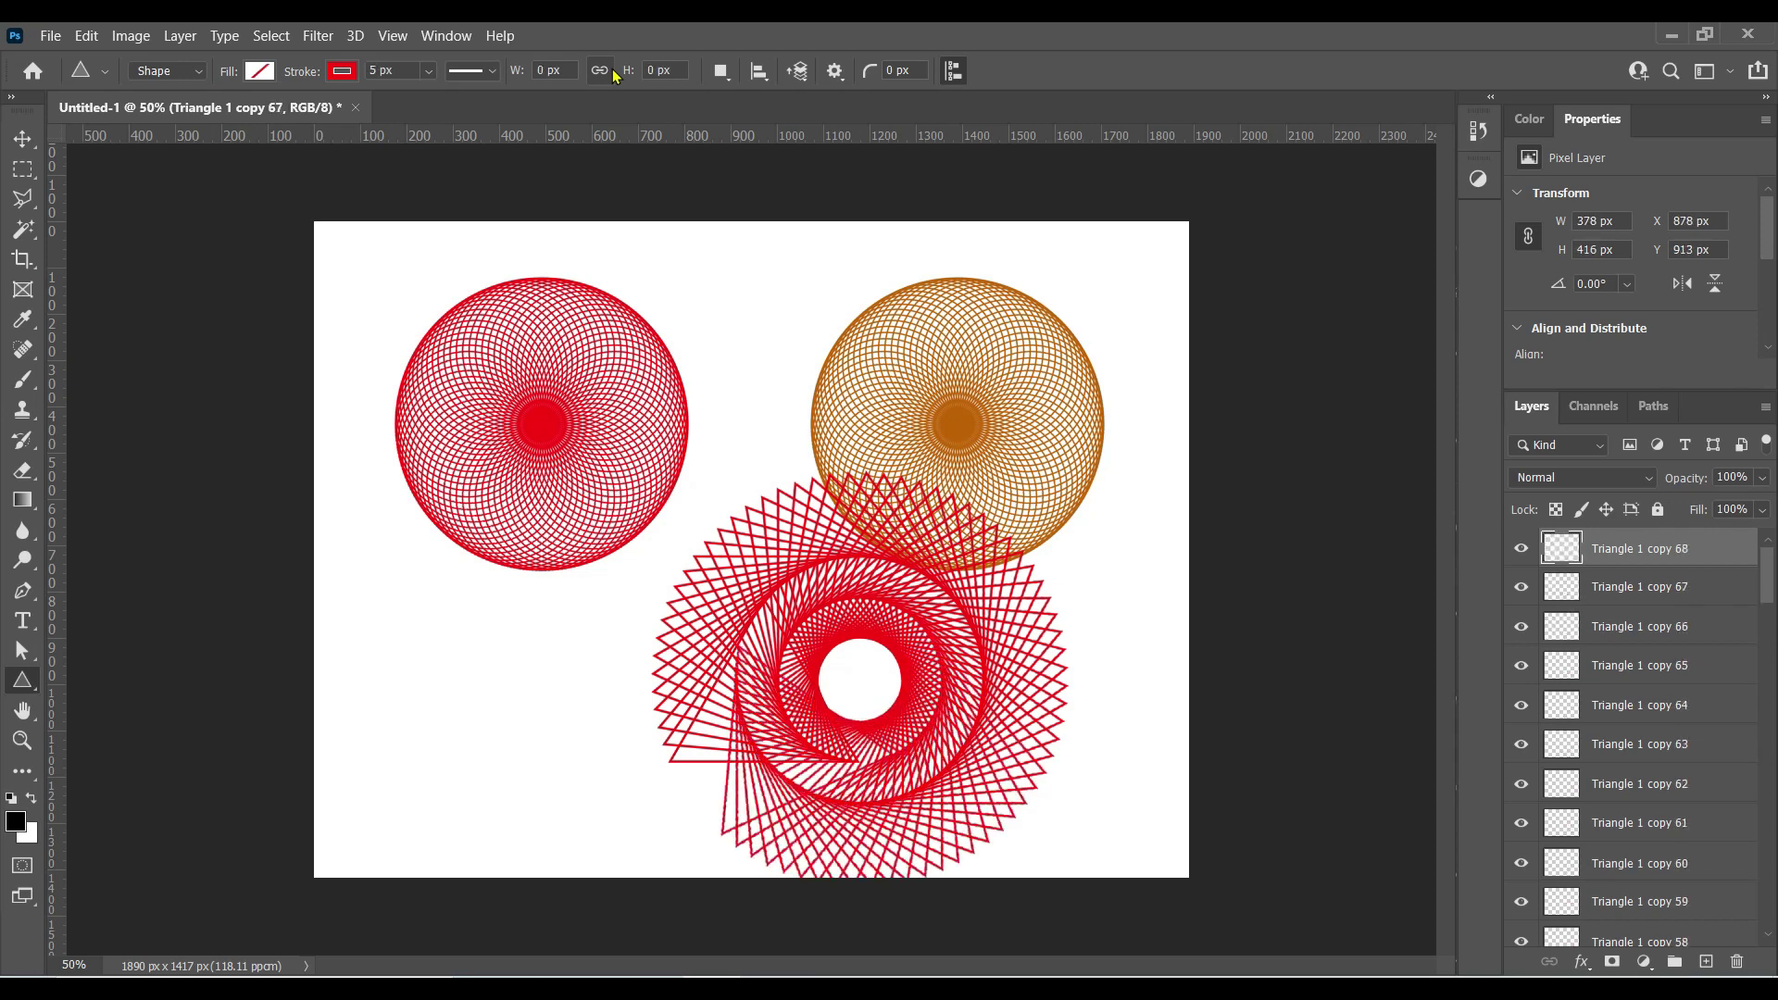
{"action": "key", "text": "ctrl+shift+alt+t"}
{"action": "key", "text": "ctrl+shift+alt+t"}
{"action": "key", "text": "ctrl+shift+alt+t"}
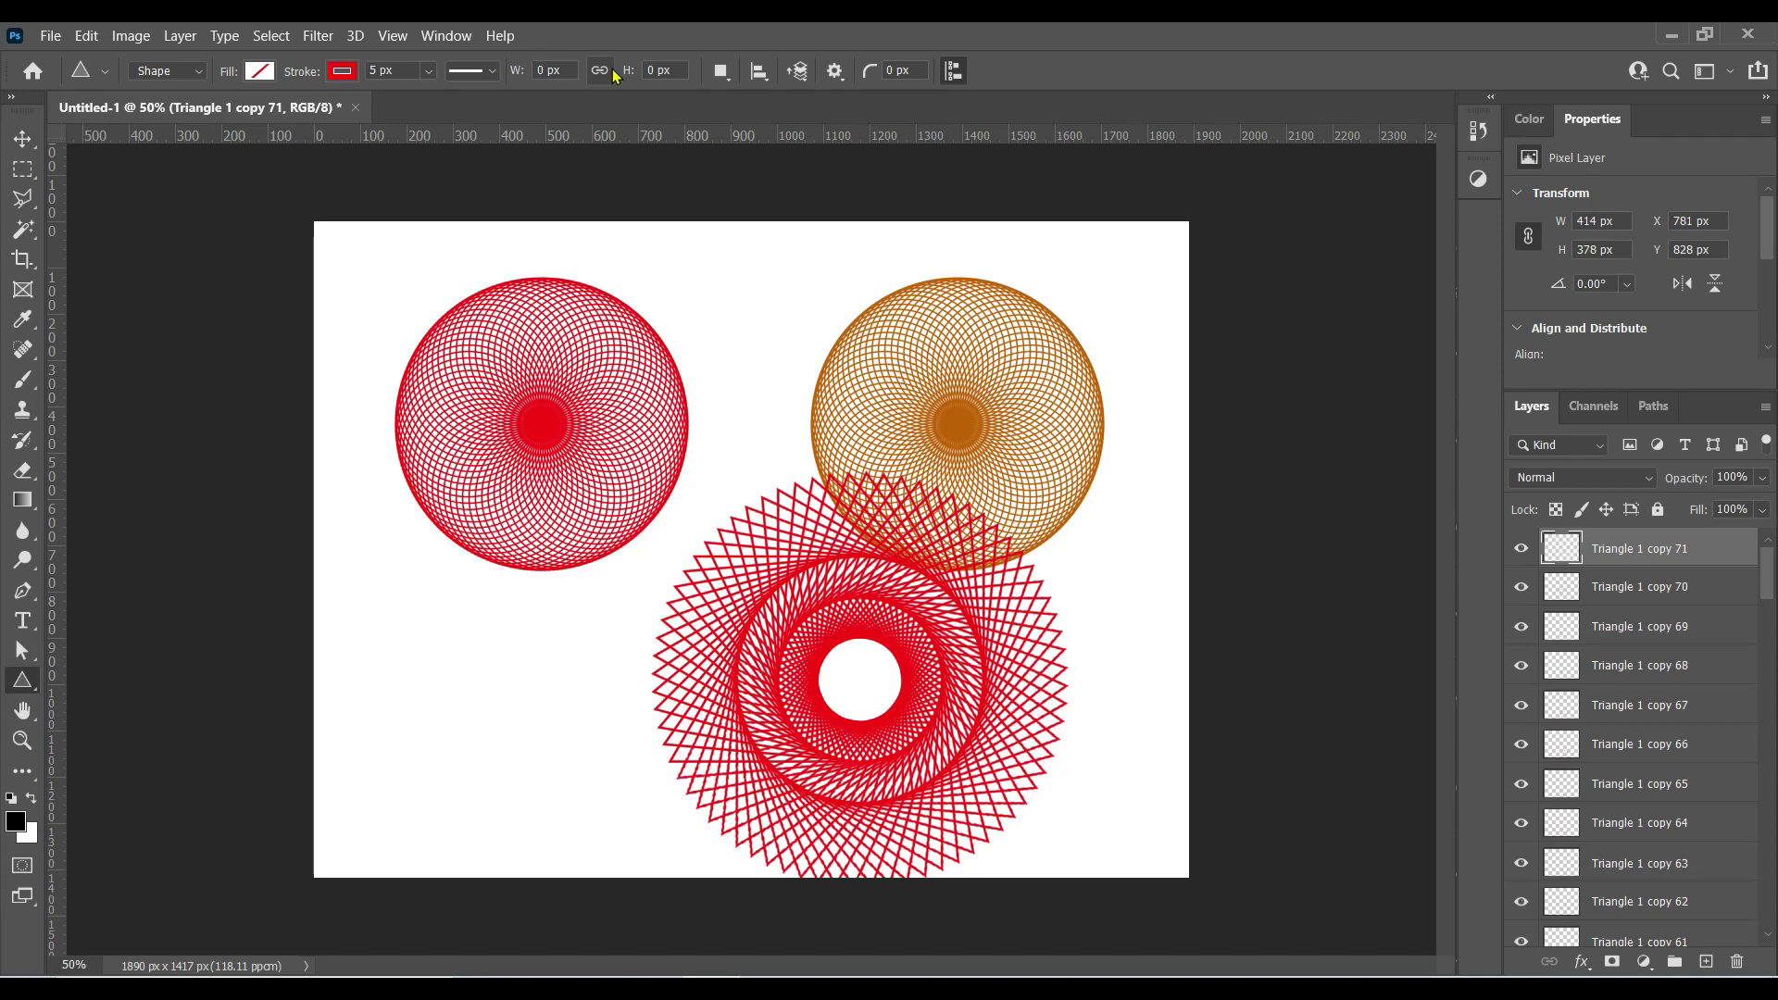
Merge all triangle layers down to Triangle 1 and shrink the spiral to about half size
{"action": "left_click", "coordinate": [1769, 843]}
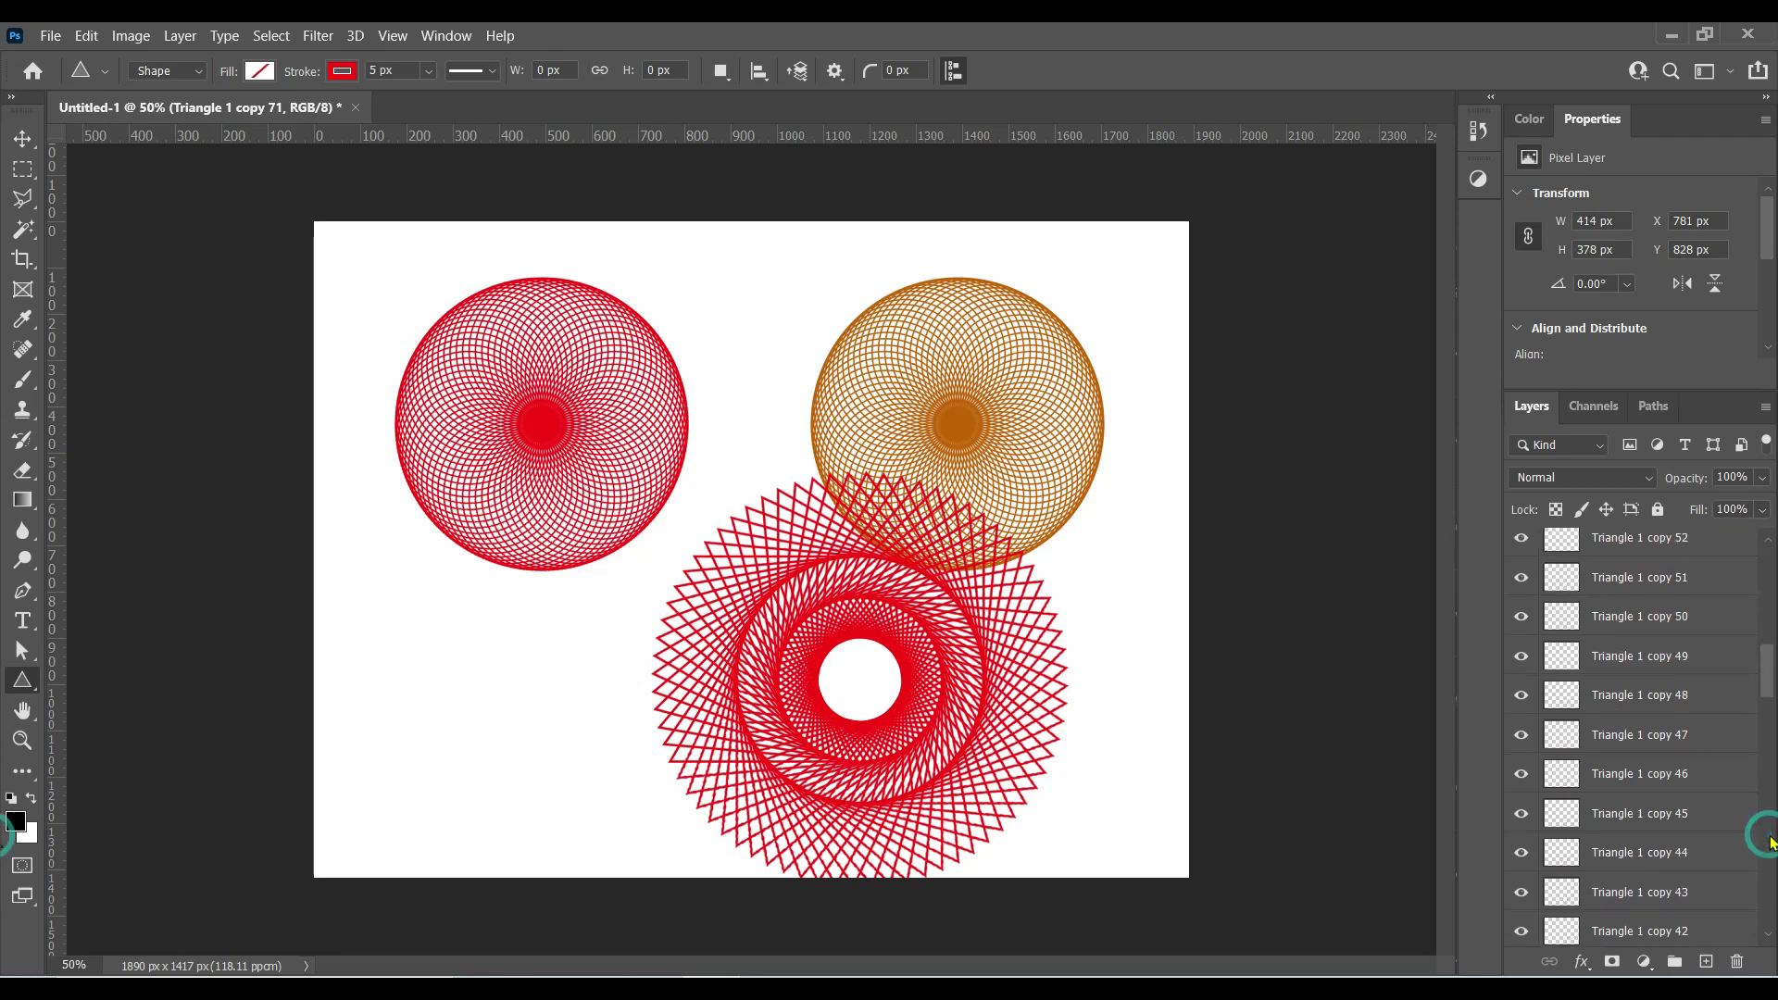
{"action": "left_click", "coordinate": [1772, 891]}
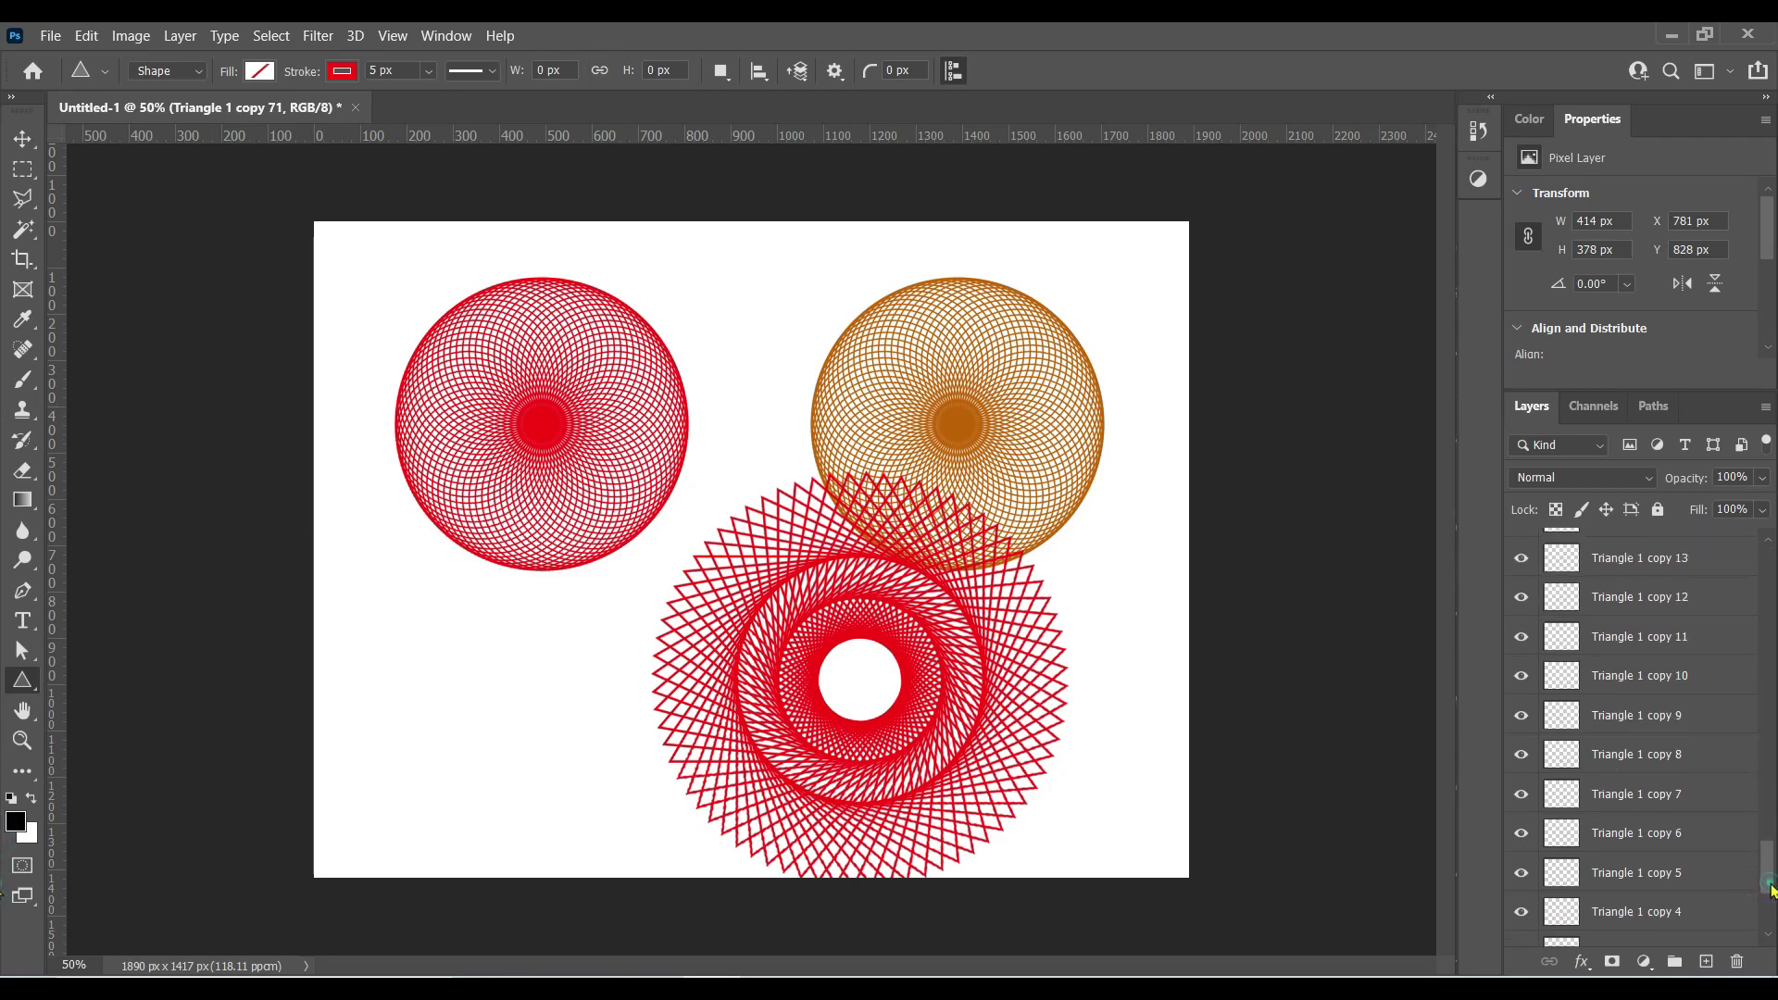
{"action": "left_click", "coordinate": [1769, 907]}
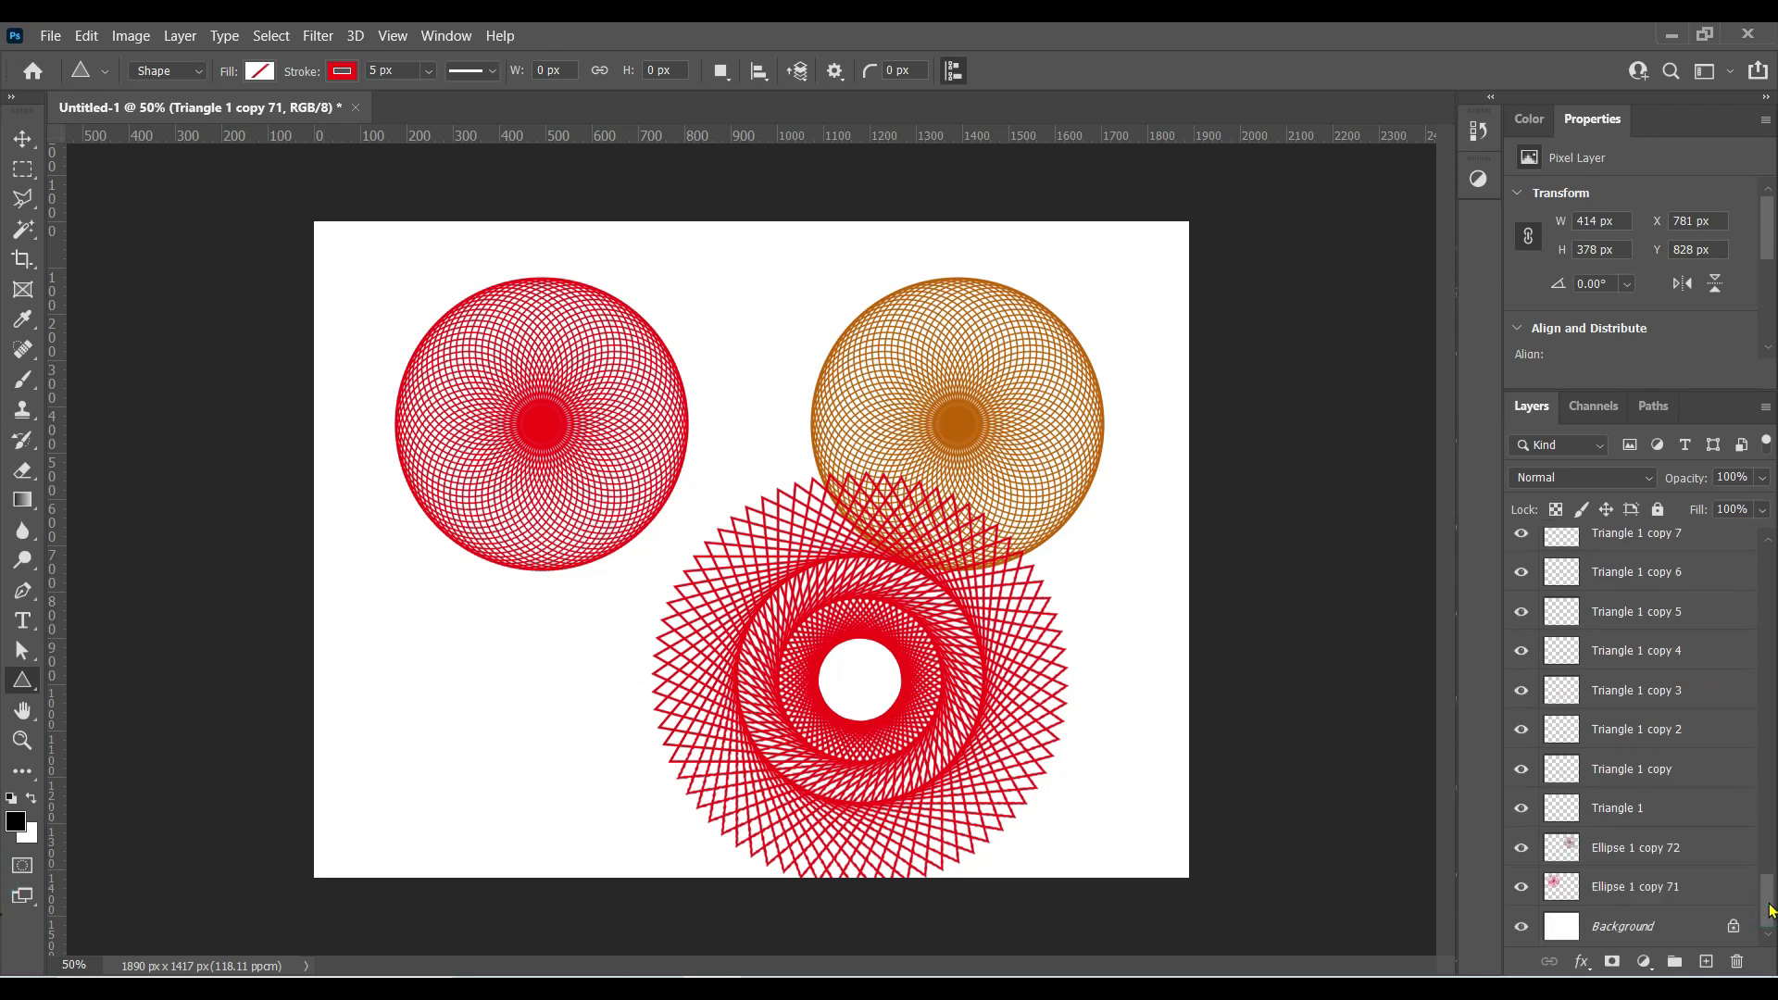
{"action": "left_click", "coordinate": [1658, 809], "text": "shift"}
{"action": "key", "text": "ctrl+e"}
{"action": "key", "text": "ctrl+t"}
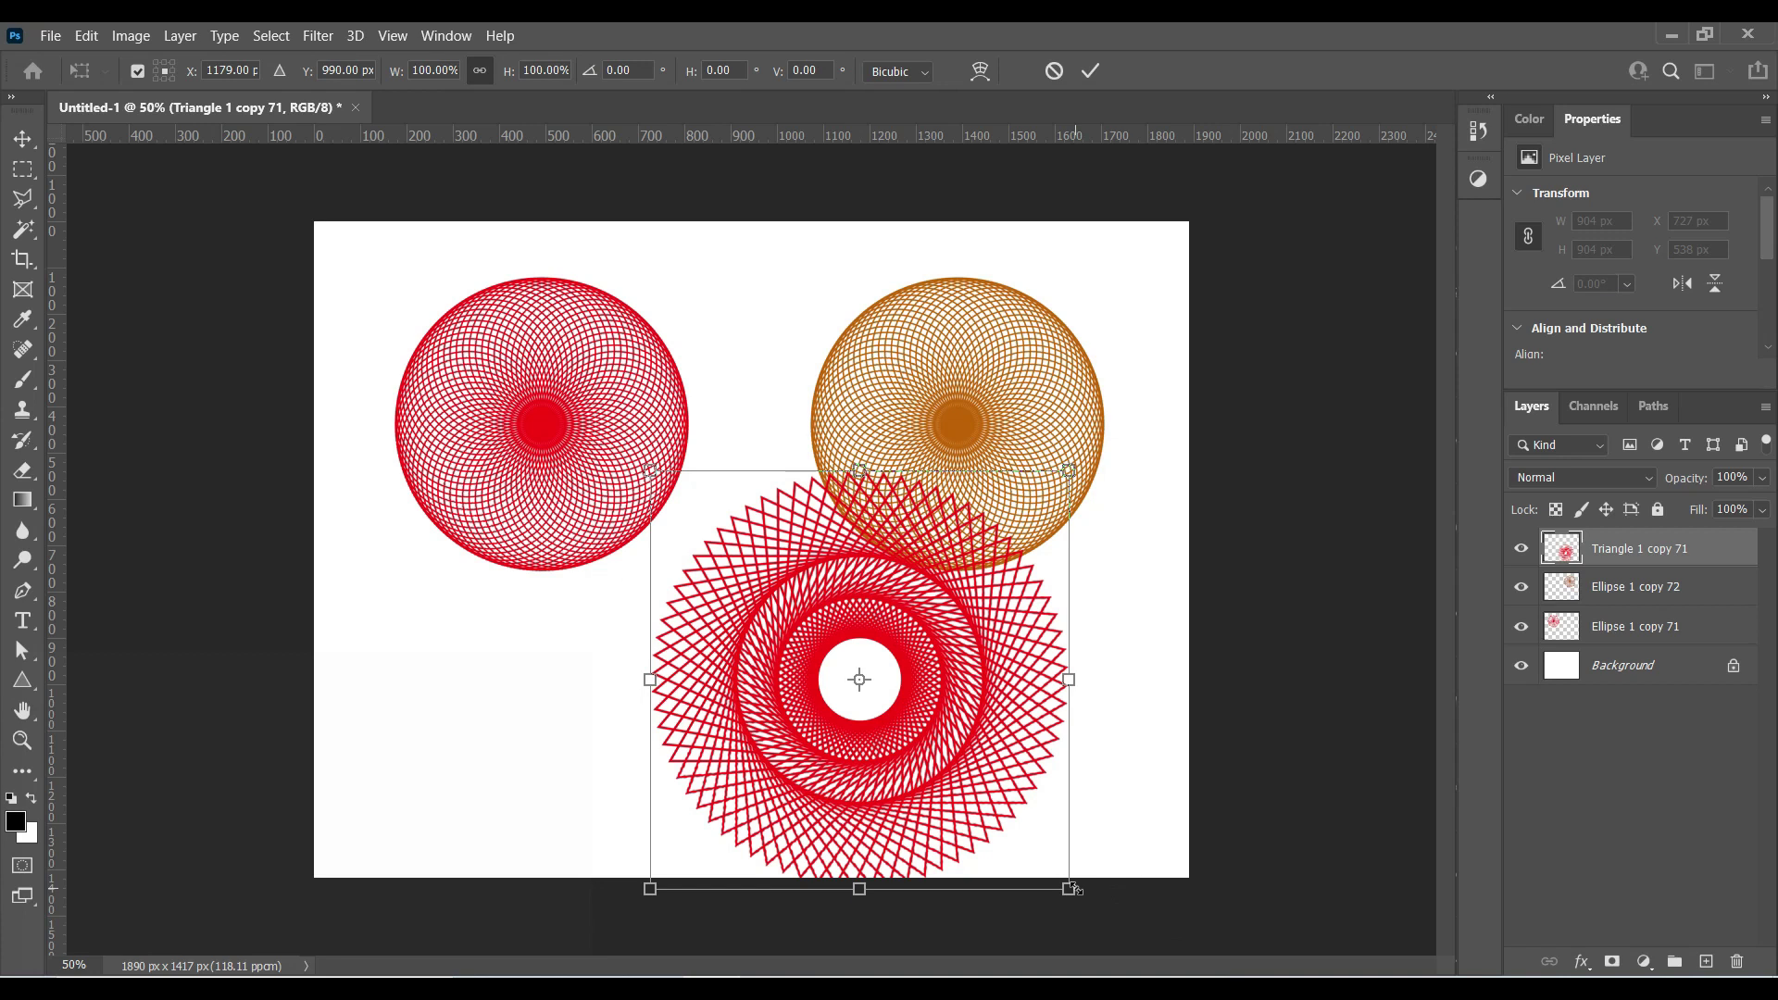
{"action": "left_click_drag", "start_coordinate": [1072, 889], "coordinate": [966, 789]}
Confirm the shrunken spiral and move it between the two circles
{"action": "key", "text": "Return"}
{"action": "key", "text": "v"}
{"action": "left_click_drag", "start_coordinate": [584, 519], "coordinate": [456, 397]}
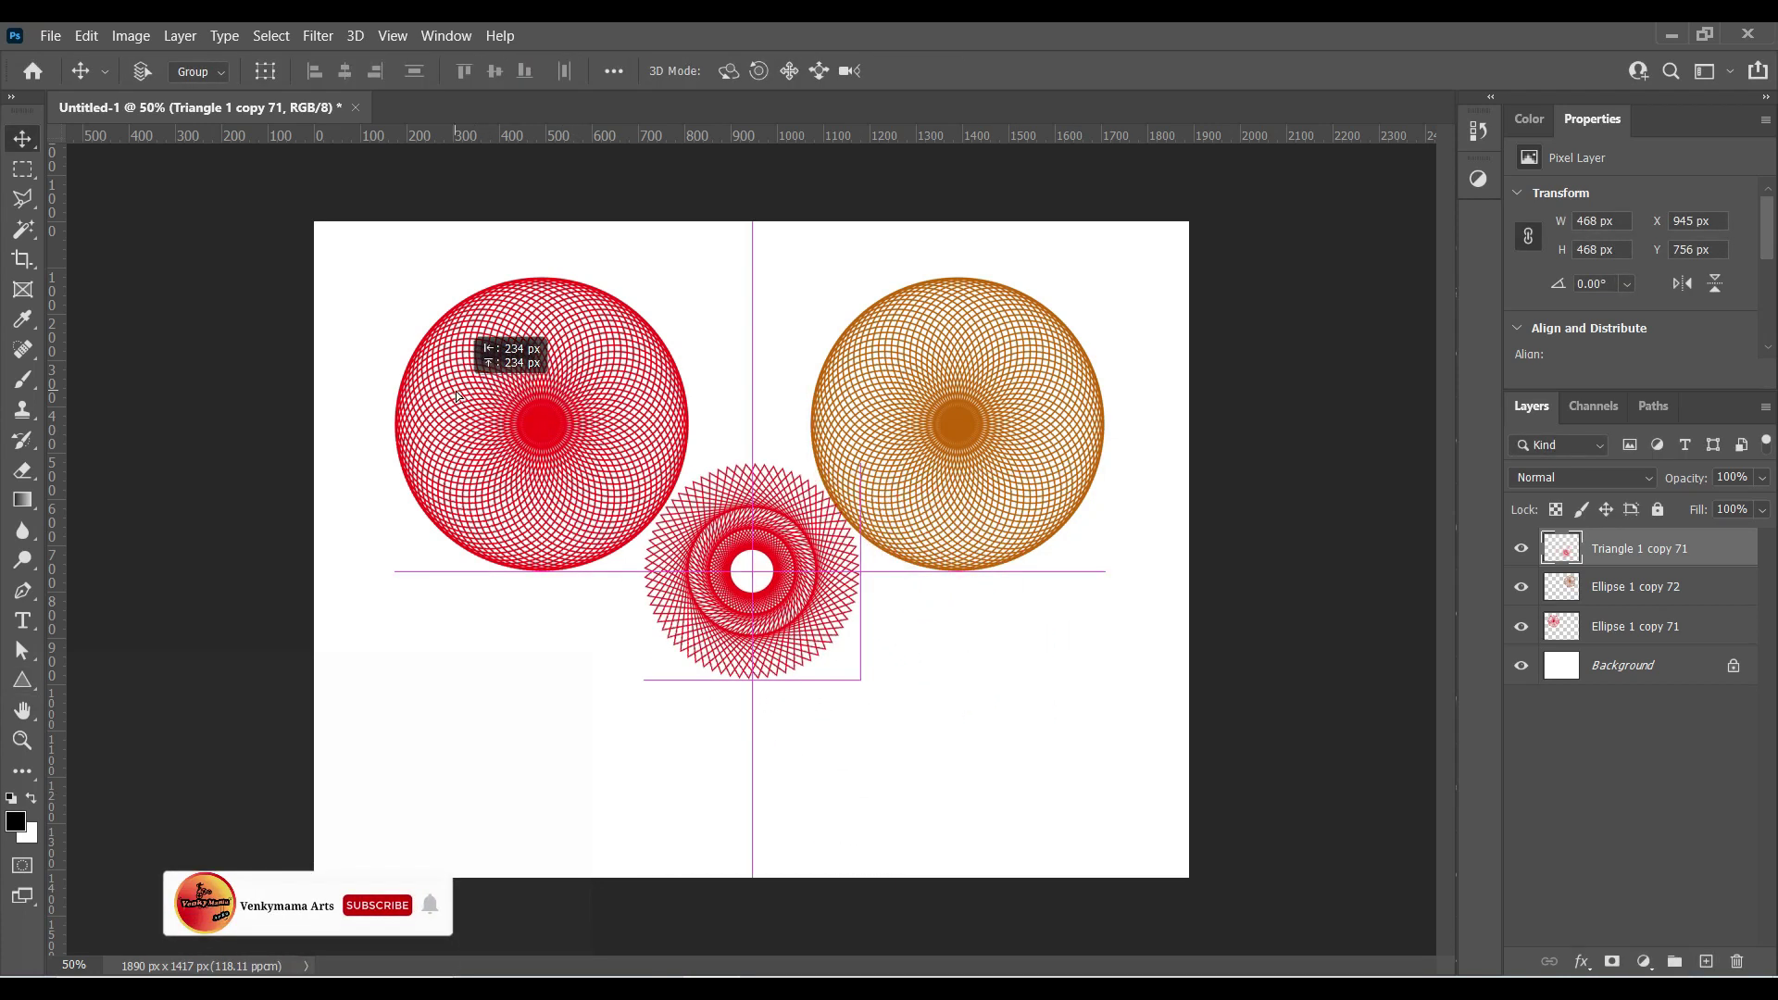
{"action": "left_click", "coordinate": [130, 78]}
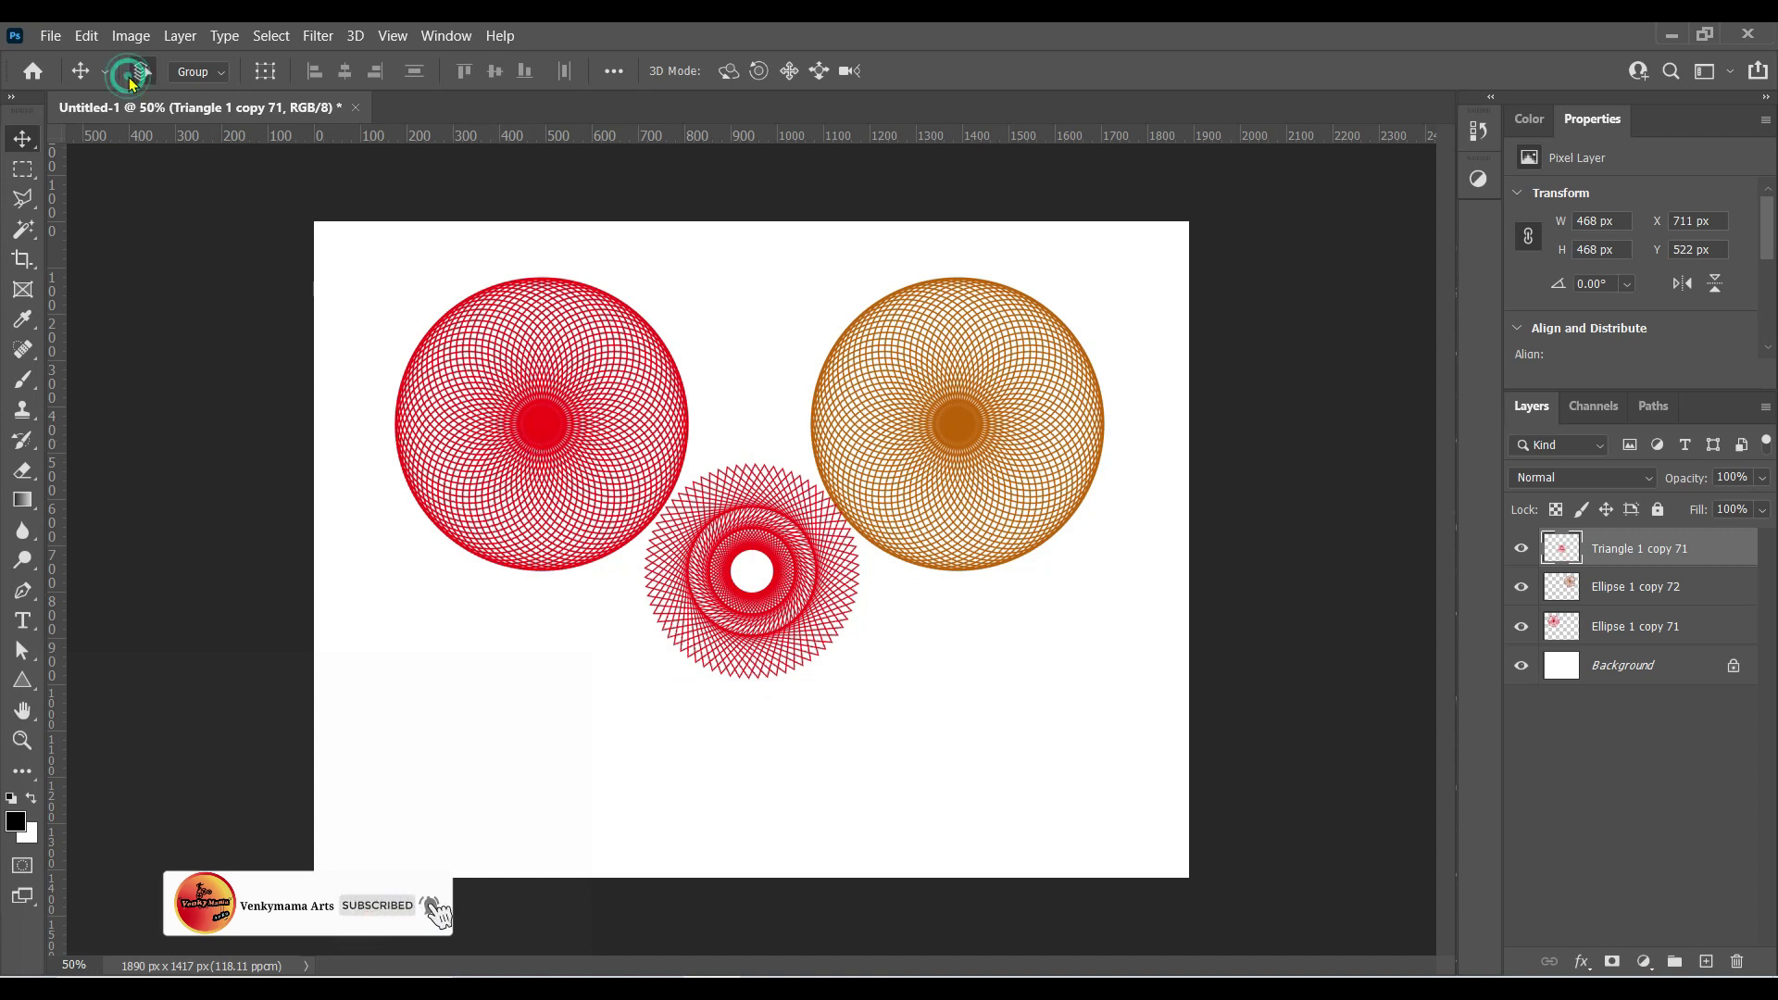
{"action": "left_click", "coordinate": [472, 343]}
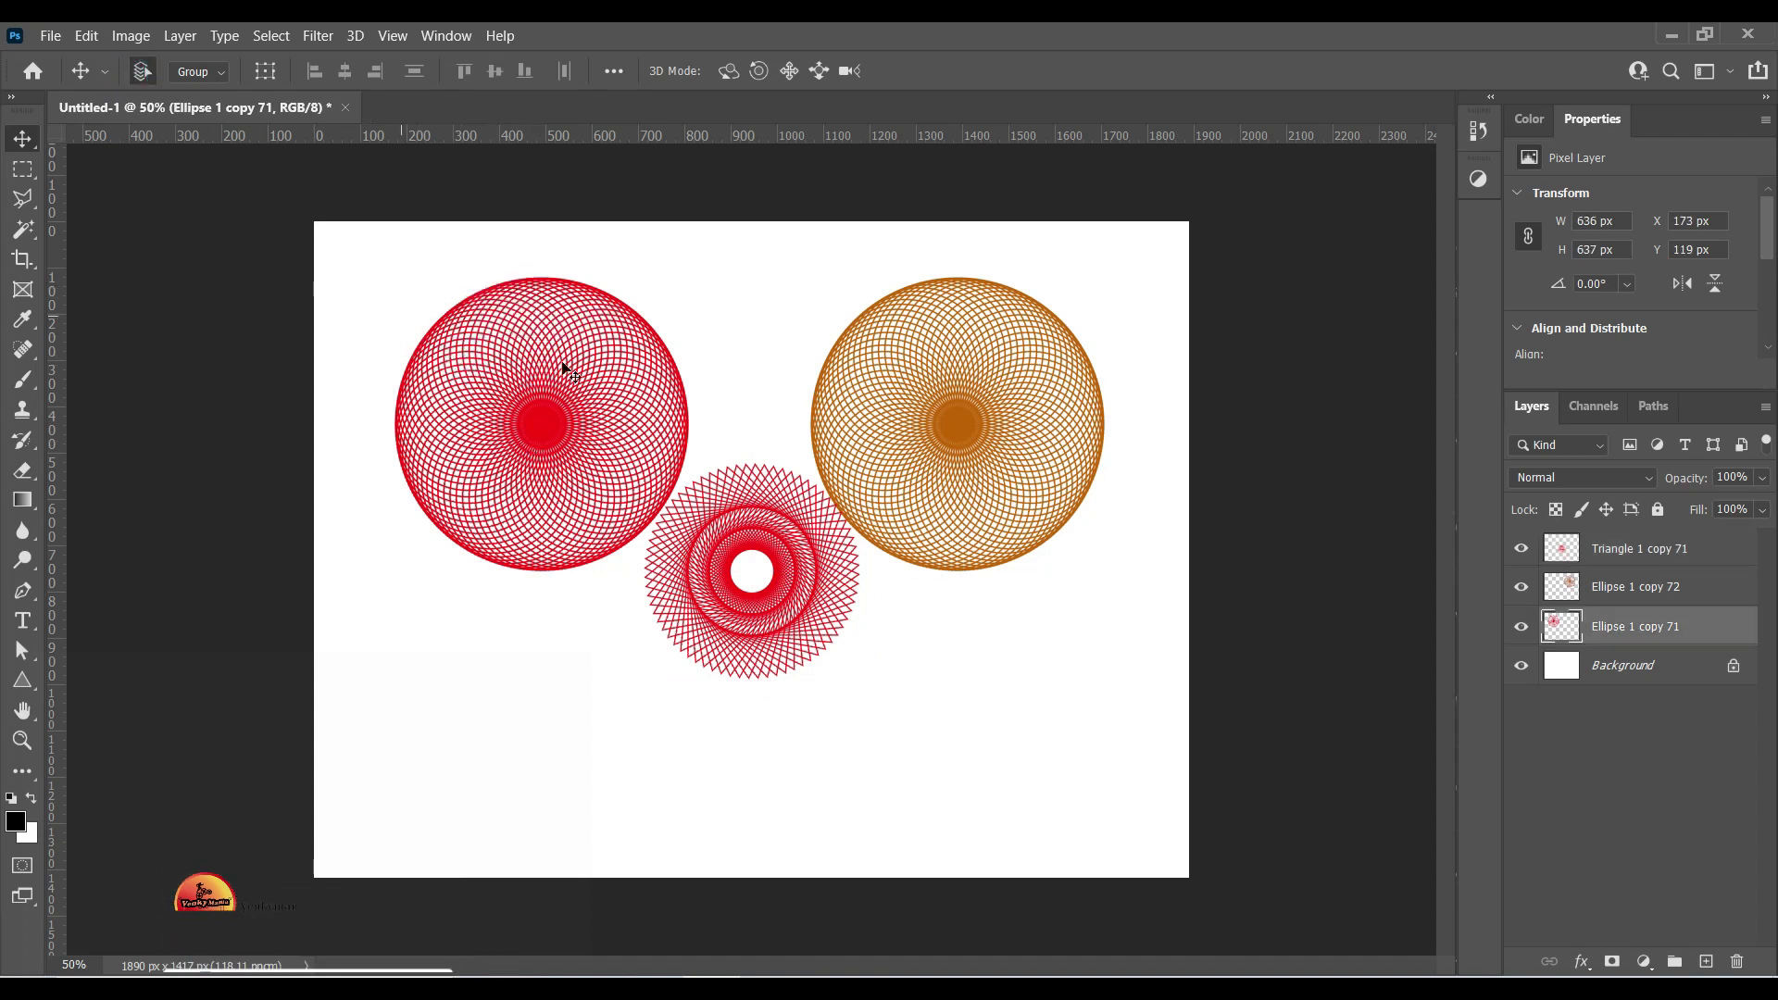
Move the orange circle top-right, red circle top-left, spiral between, and draw a triangle below
{"action": "left_click_drag", "start_coordinate": [963, 463], "coordinate": [1048, 408]}
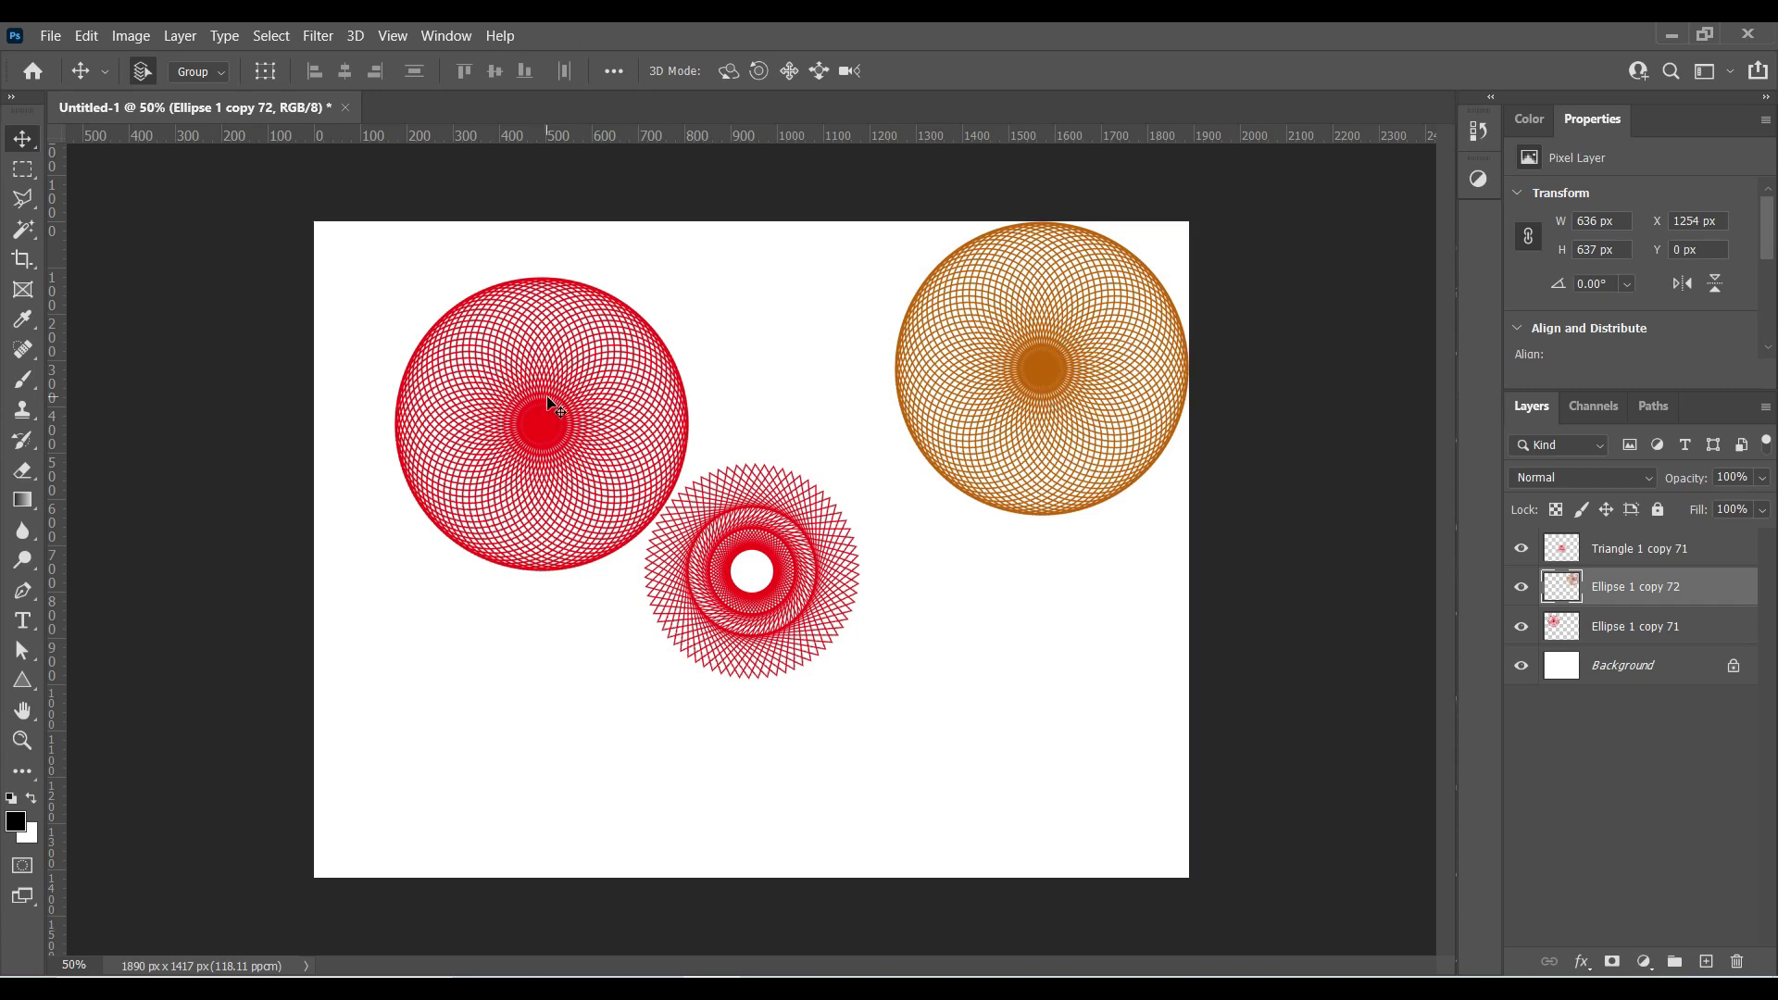
{"action": "left_click_drag", "start_coordinate": [549, 405], "coordinate": [468, 349]}
{"action": "mouse_move", "coordinate": [742, 570]}
{"action": "left_mouse_down"}
{"action": "mouse_move", "coordinate": [725, 476]}
{"action": "mouse_move", "coordinate": [736, 327]}
{"action": "left_mouse_up"}
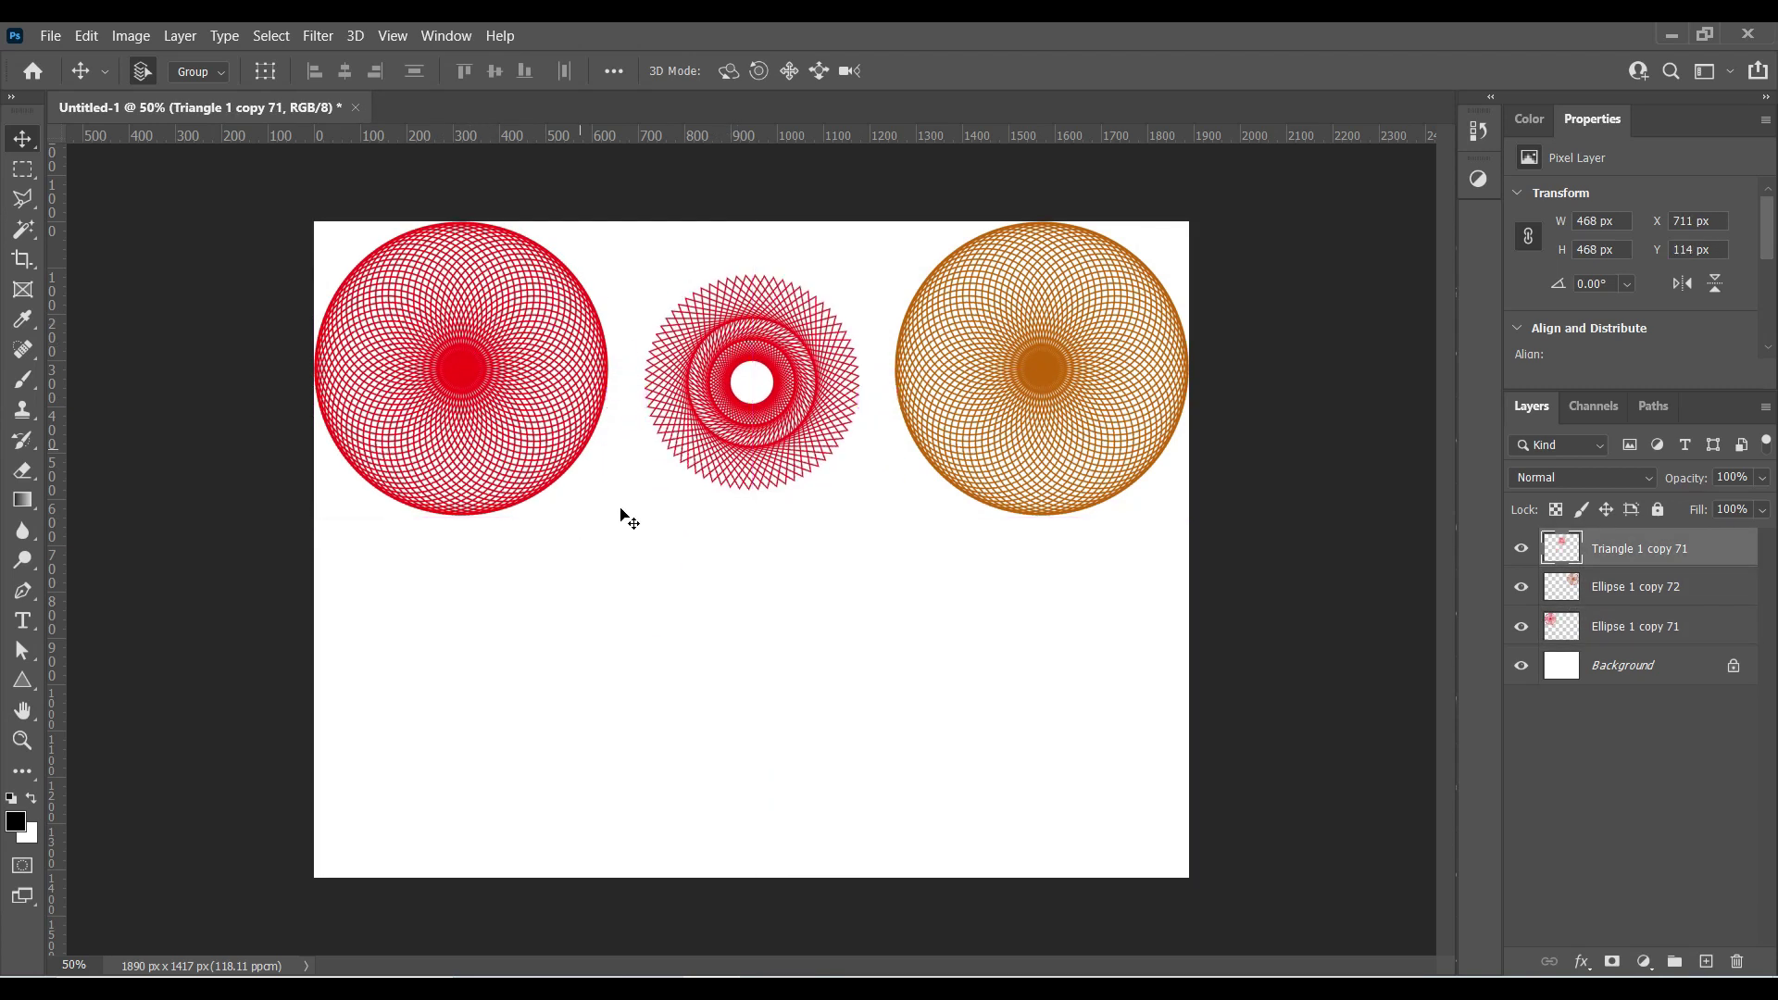
{"action": "left_click", "coordinate": [24, 681]}
{"action": "left_click_drag", "start_coordinate": [611, 561], "coordinate": [865, 764]}
Rasterize the new triangle and fill its outline with a cyan-to-purple gradient
{"action": "key", "text": "Return"}
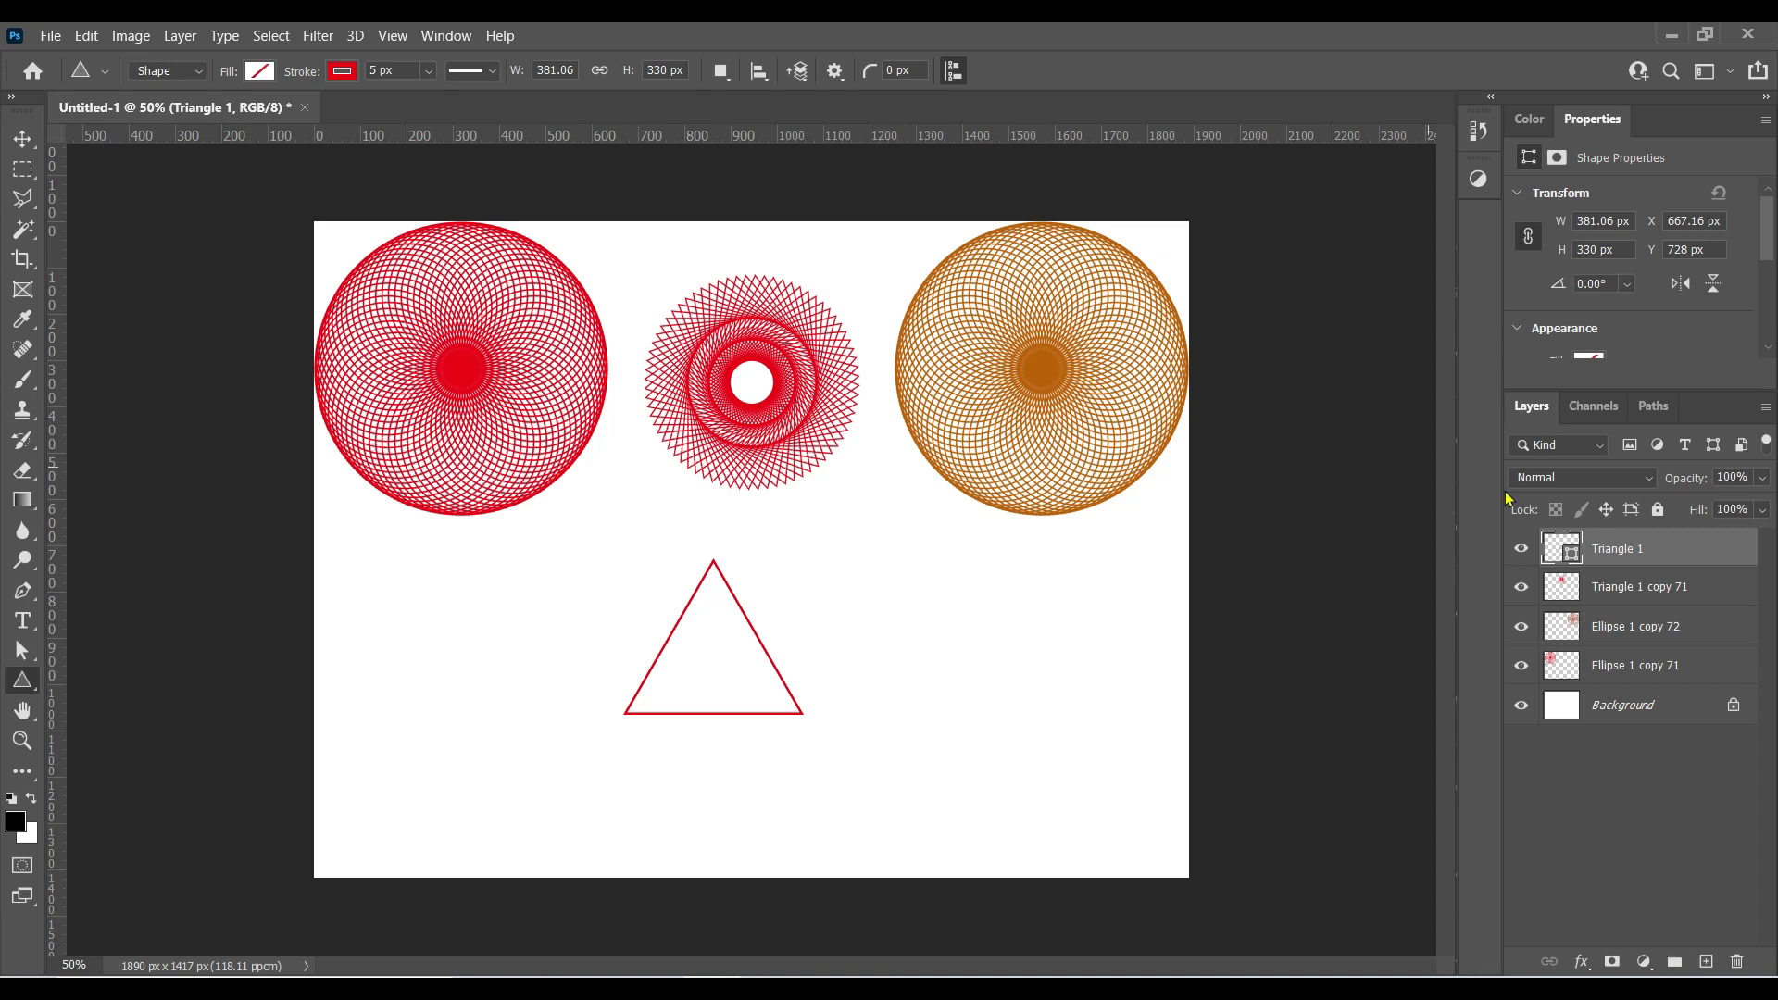
{"action": "right_click", "coordinate": [1603, 552]}
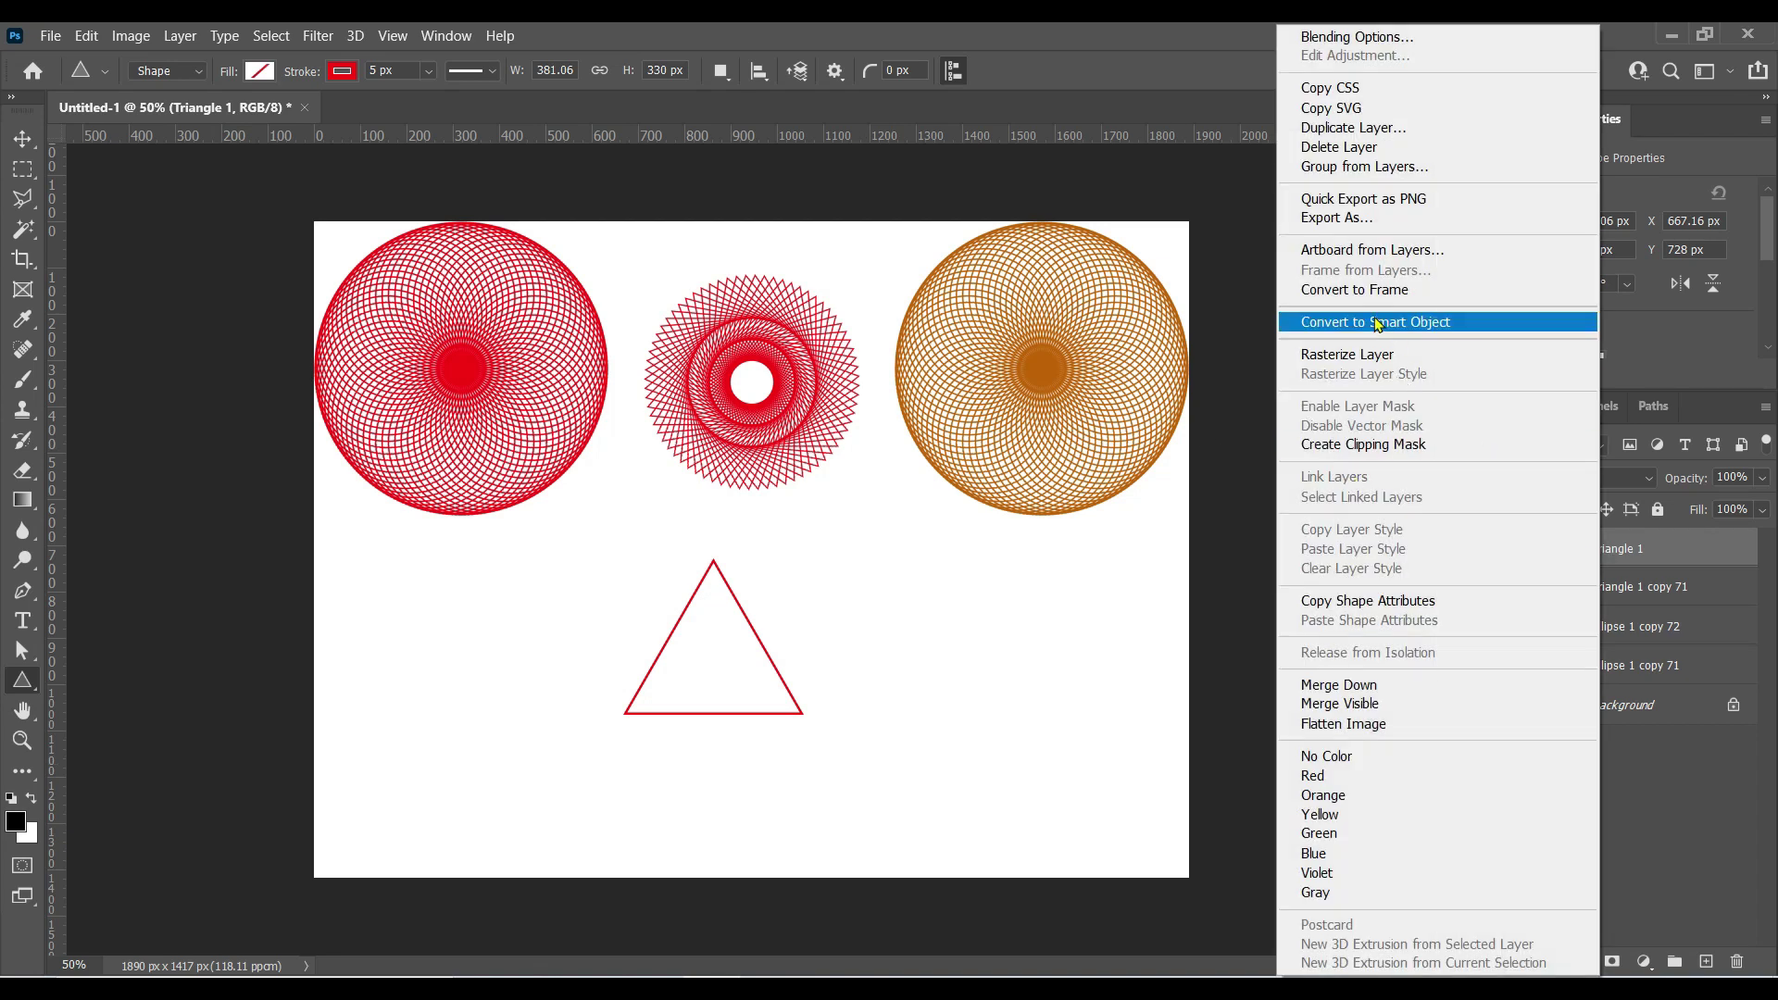
{"action": "left_click", "coordinate": [1367, 349]}
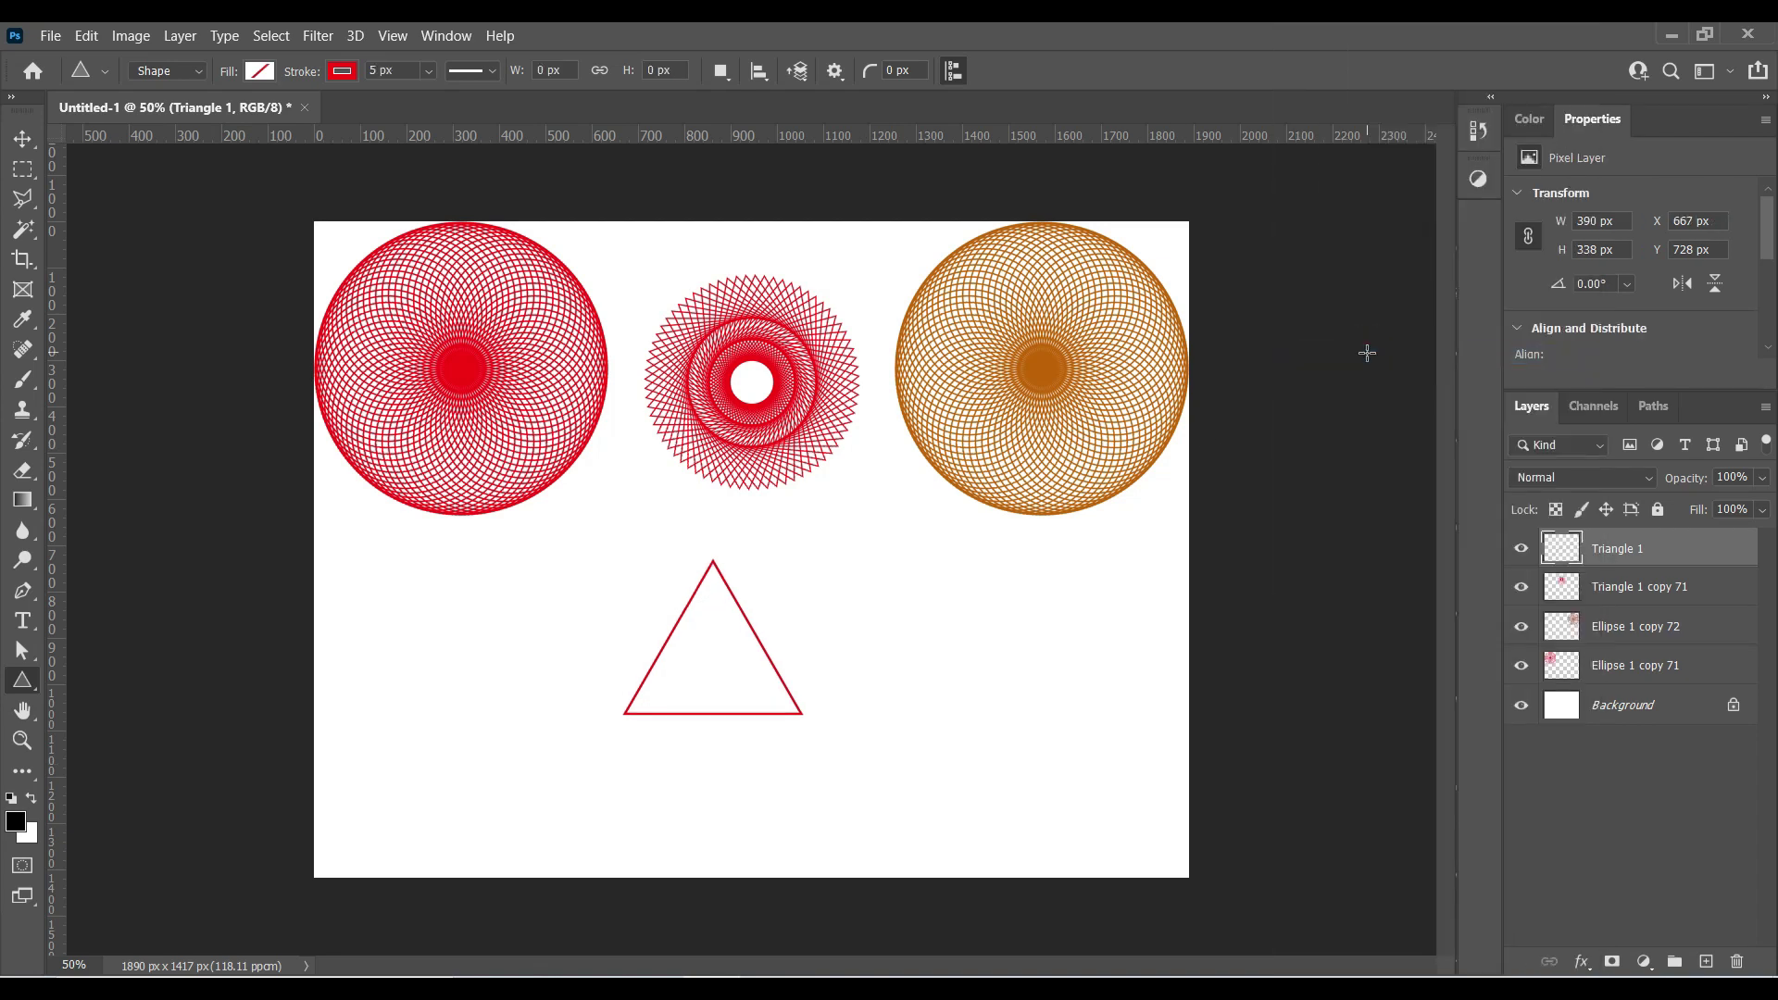
{"action": "left_click", "coordinate": [1569, 553], "text": "ctrl"}
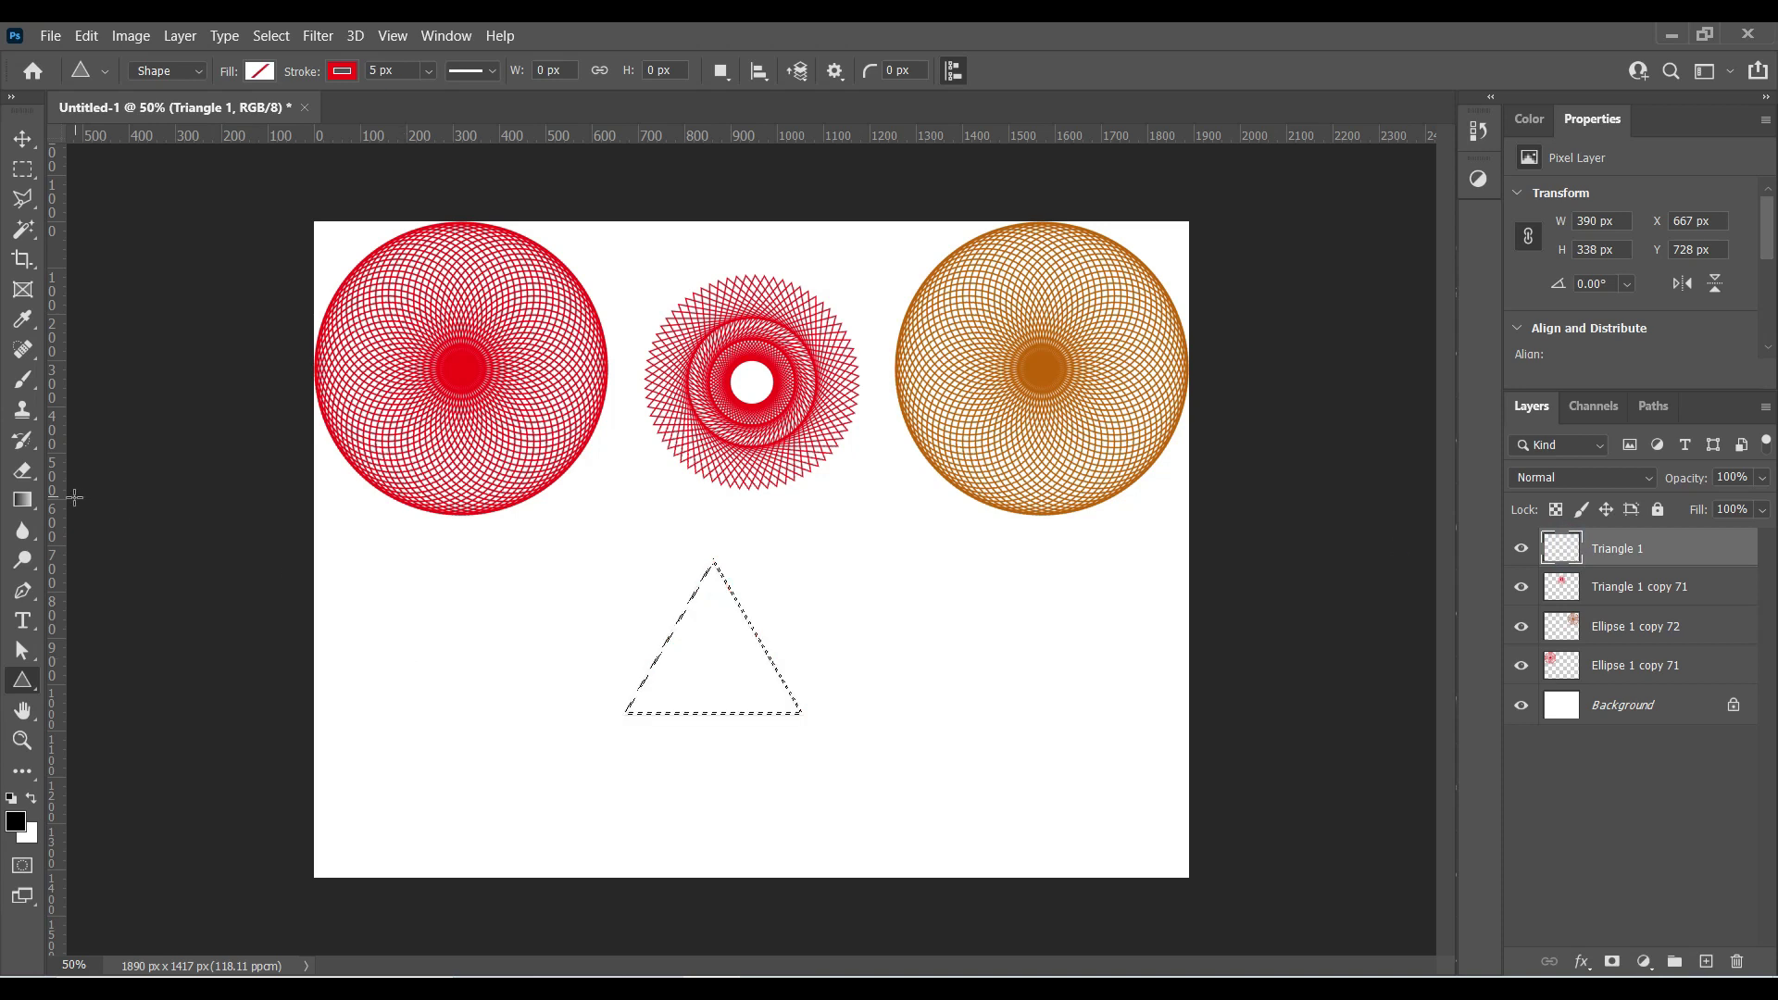
{"action": "left_click", "coordinate": [25, 502]}
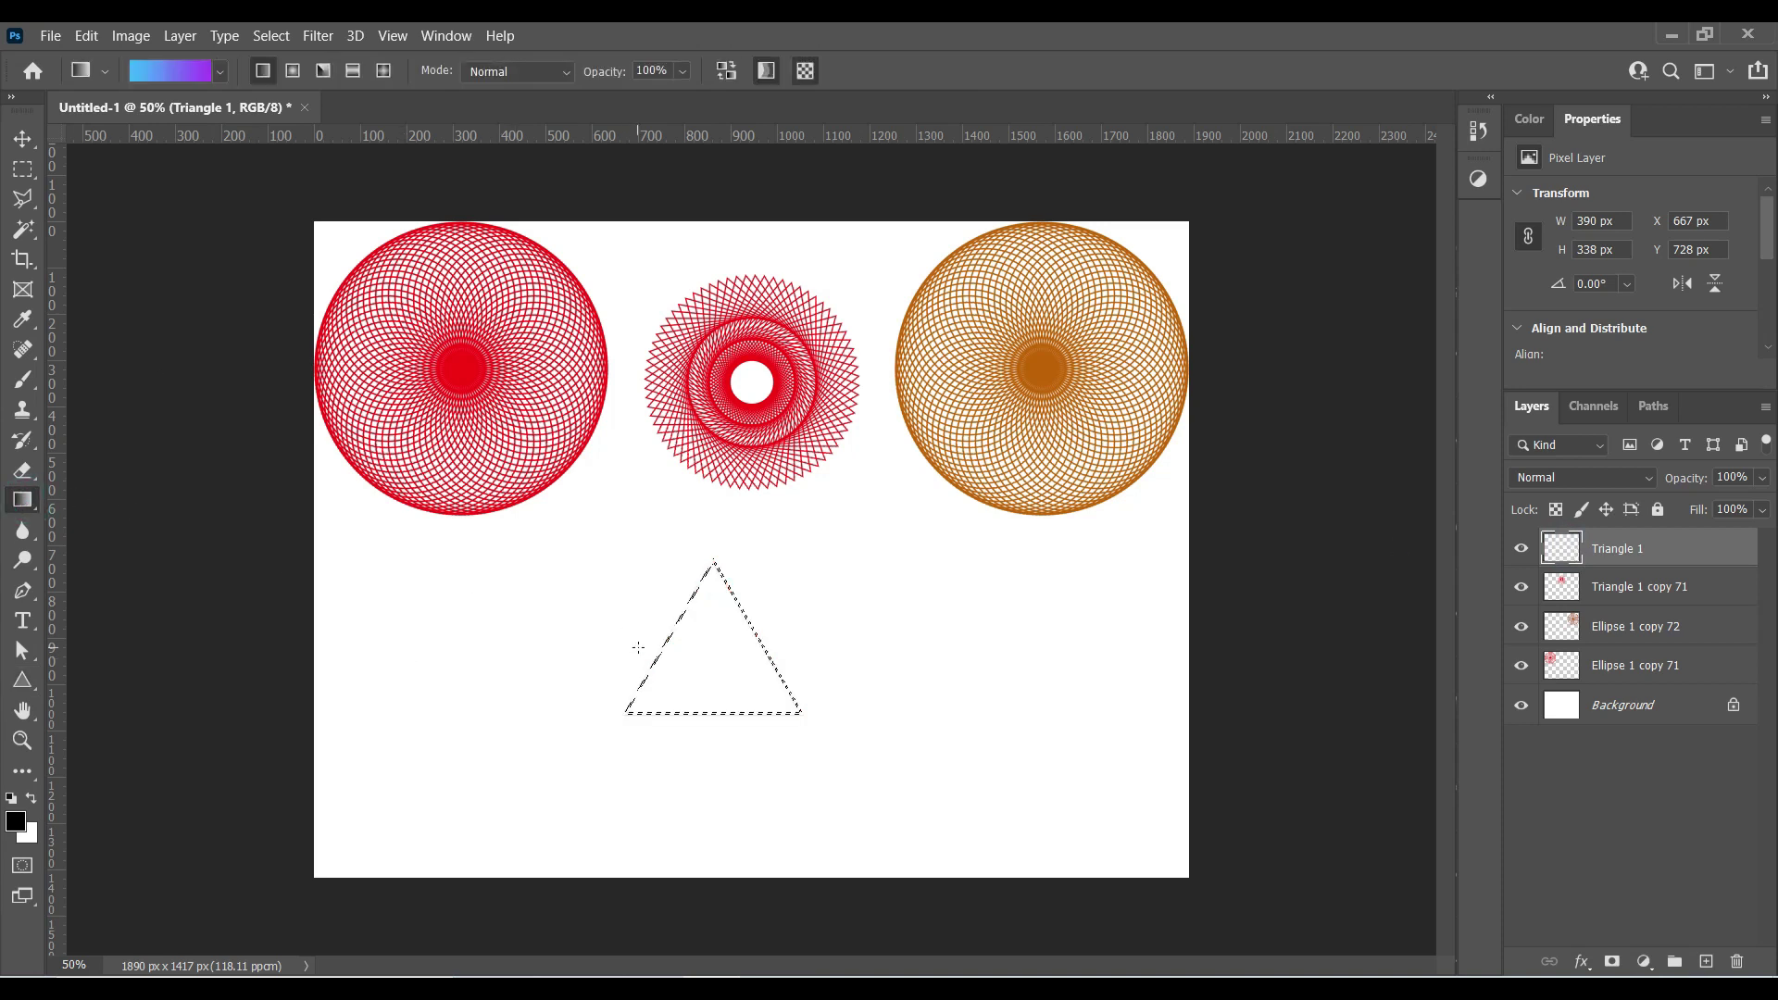
{"action": "left_click_drag", "start_coordinate": [830, 659], "coordinate": [830, 653]}
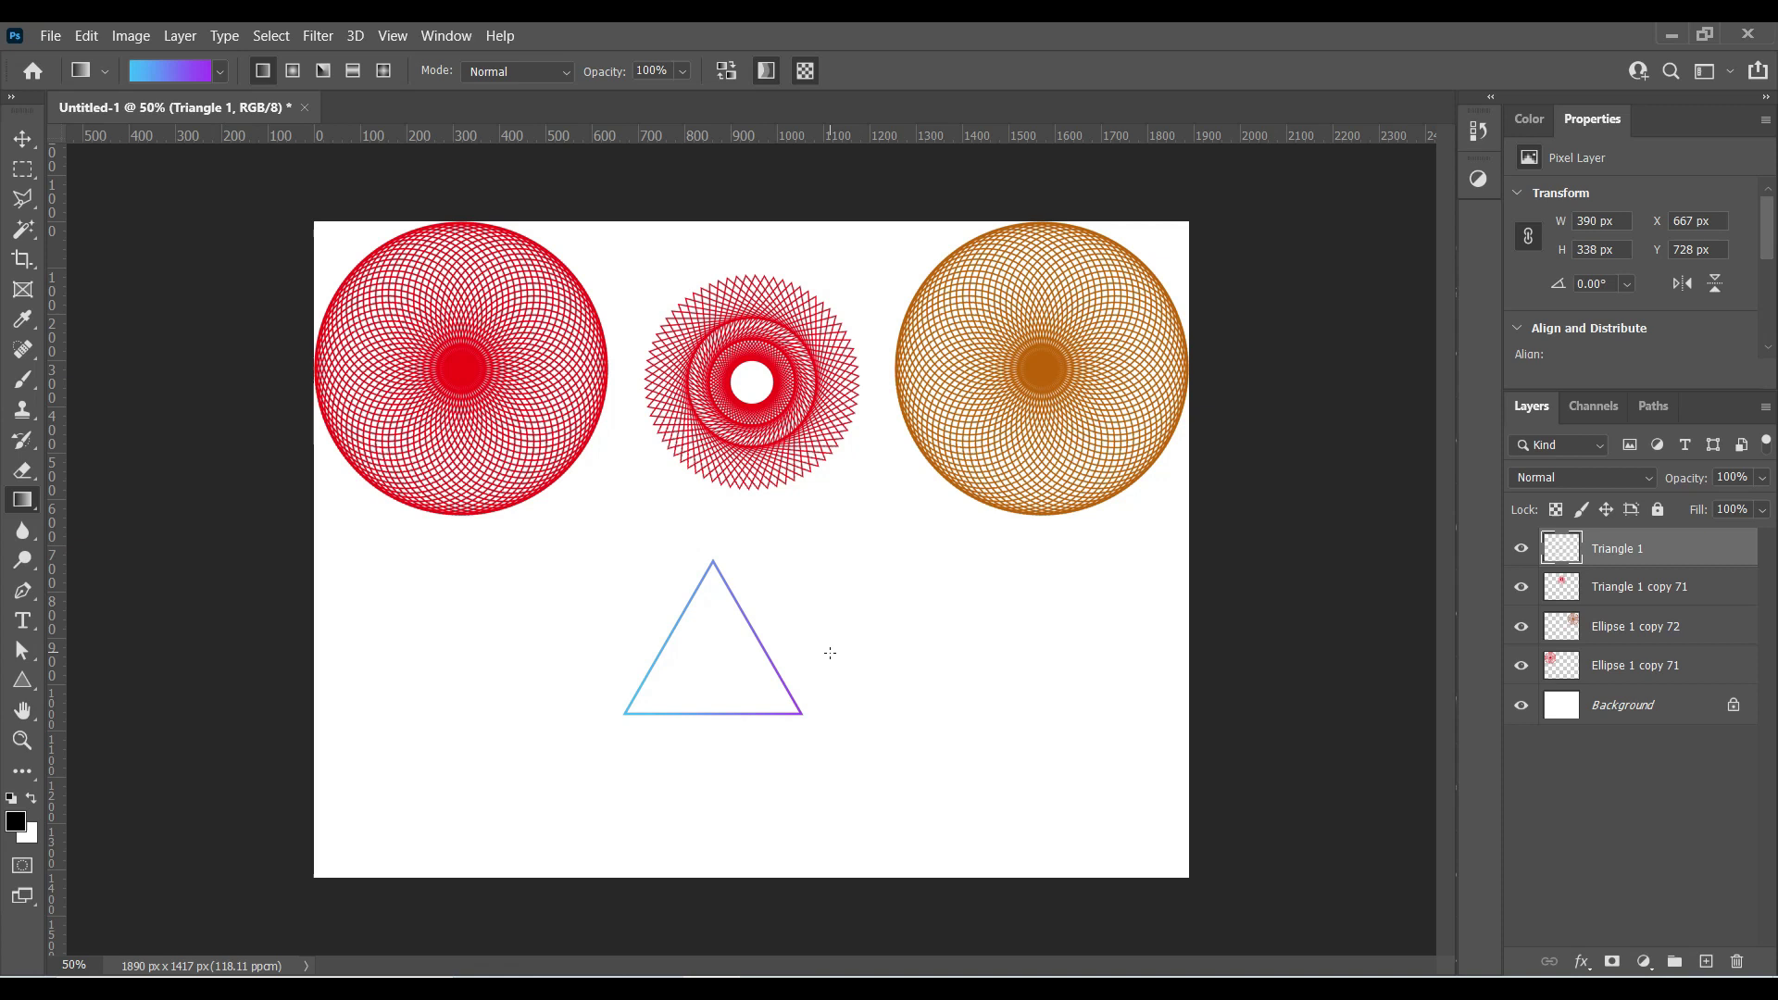
Duplicate the gradient triangle and set the copy's rotation pivot on its right side
{"action": "key", "text": "ctrl+j"}
{"action": "key", "text": "ctrl+t"}
{"action": "left_click_drag", "start_coordinate": [712, 636], "coordinate": [802, 636]}
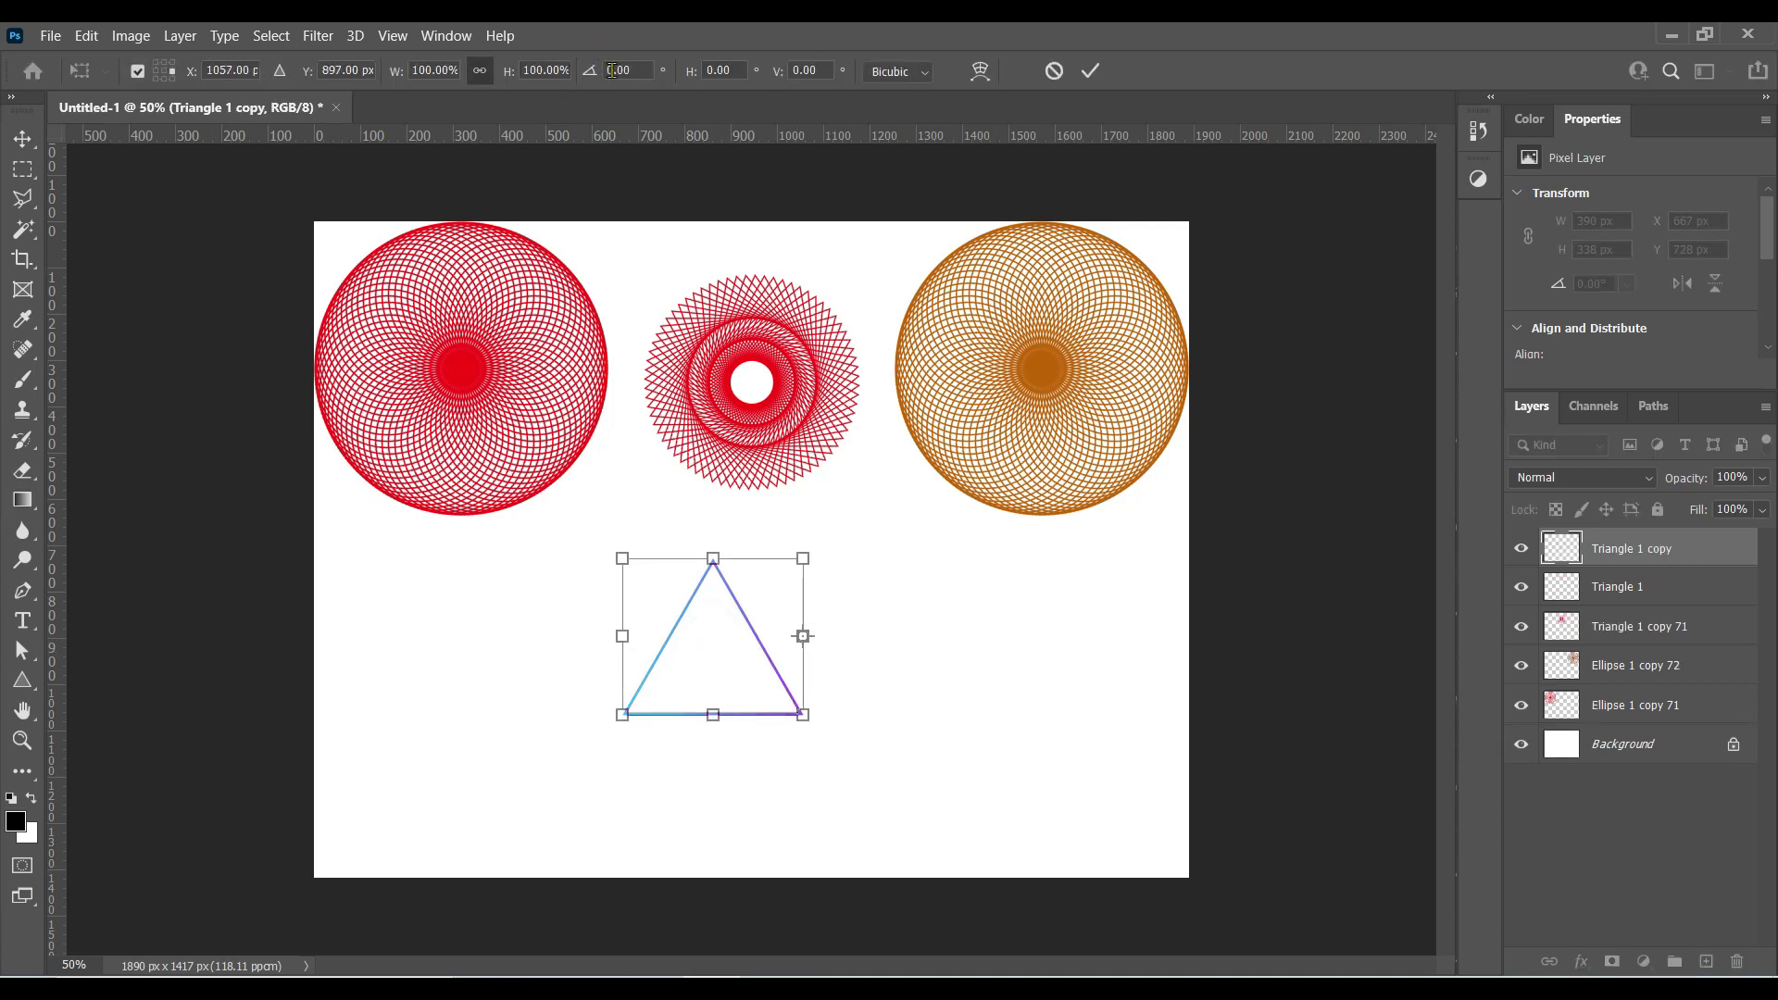
Enter 5 for the rotation and commit the rotated triangle copy
{"action": "type", "text": "5"}
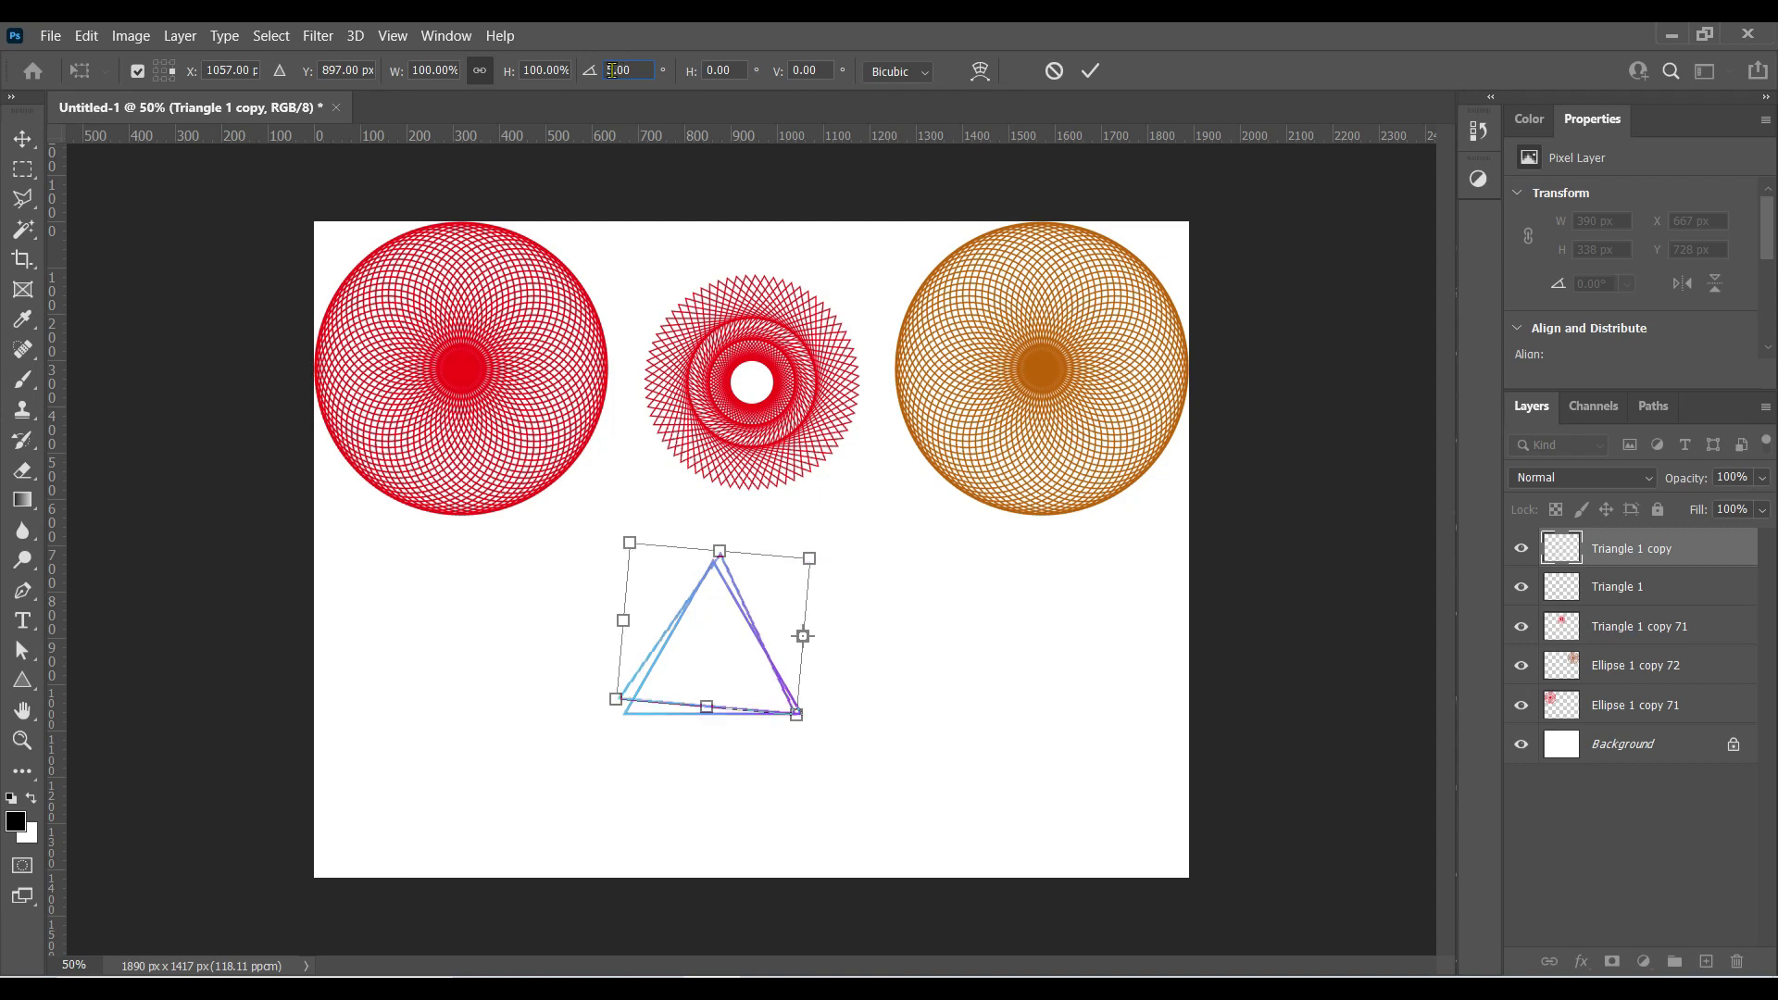
{"action": "key", "text": "Return"}
{"action": "key", "text": "g"}
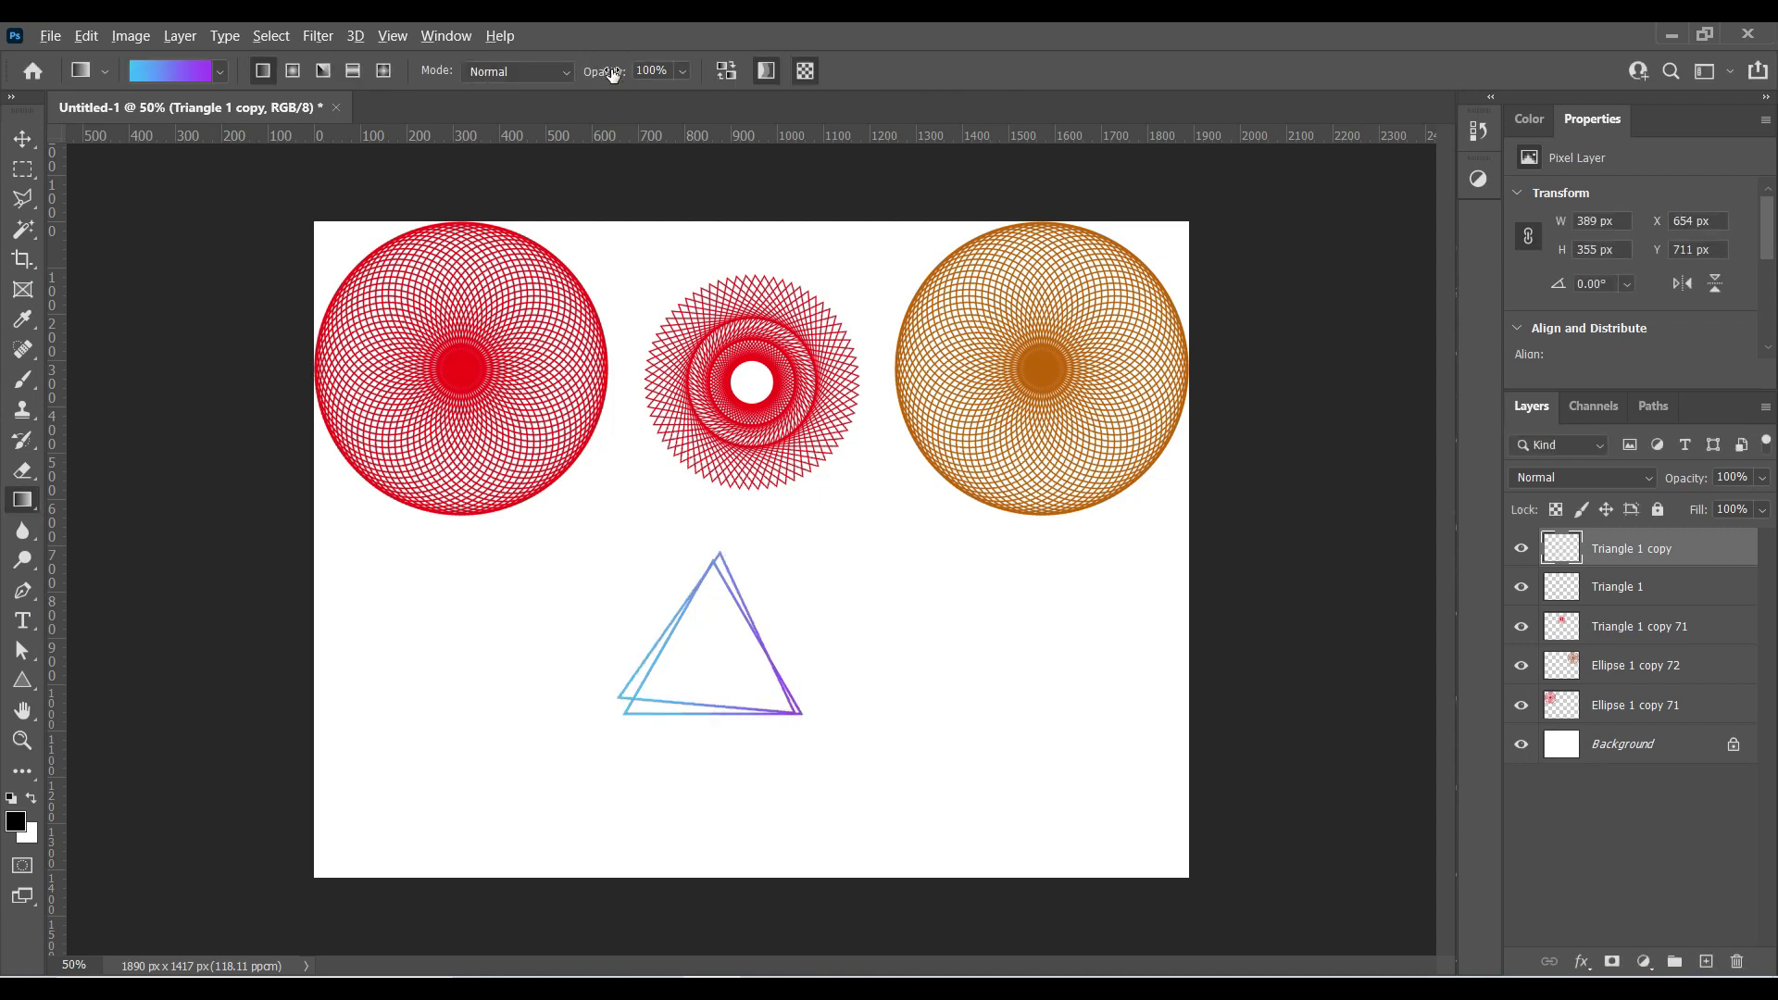
Repeat duplicate-and-rotate (Ctrl+Alt+Shift+T) six times, extending the triangle fan toward a full ring
{"action": "key", "text": "ctrl+alt+shift+t"}
{"action": "key", "text": "ctrl+alt+shift+t"}
{"action": "key", "text": "ctrl+alt+shift+t"}
{"action": "key", "text": "ctrl+alt+shift+t"}
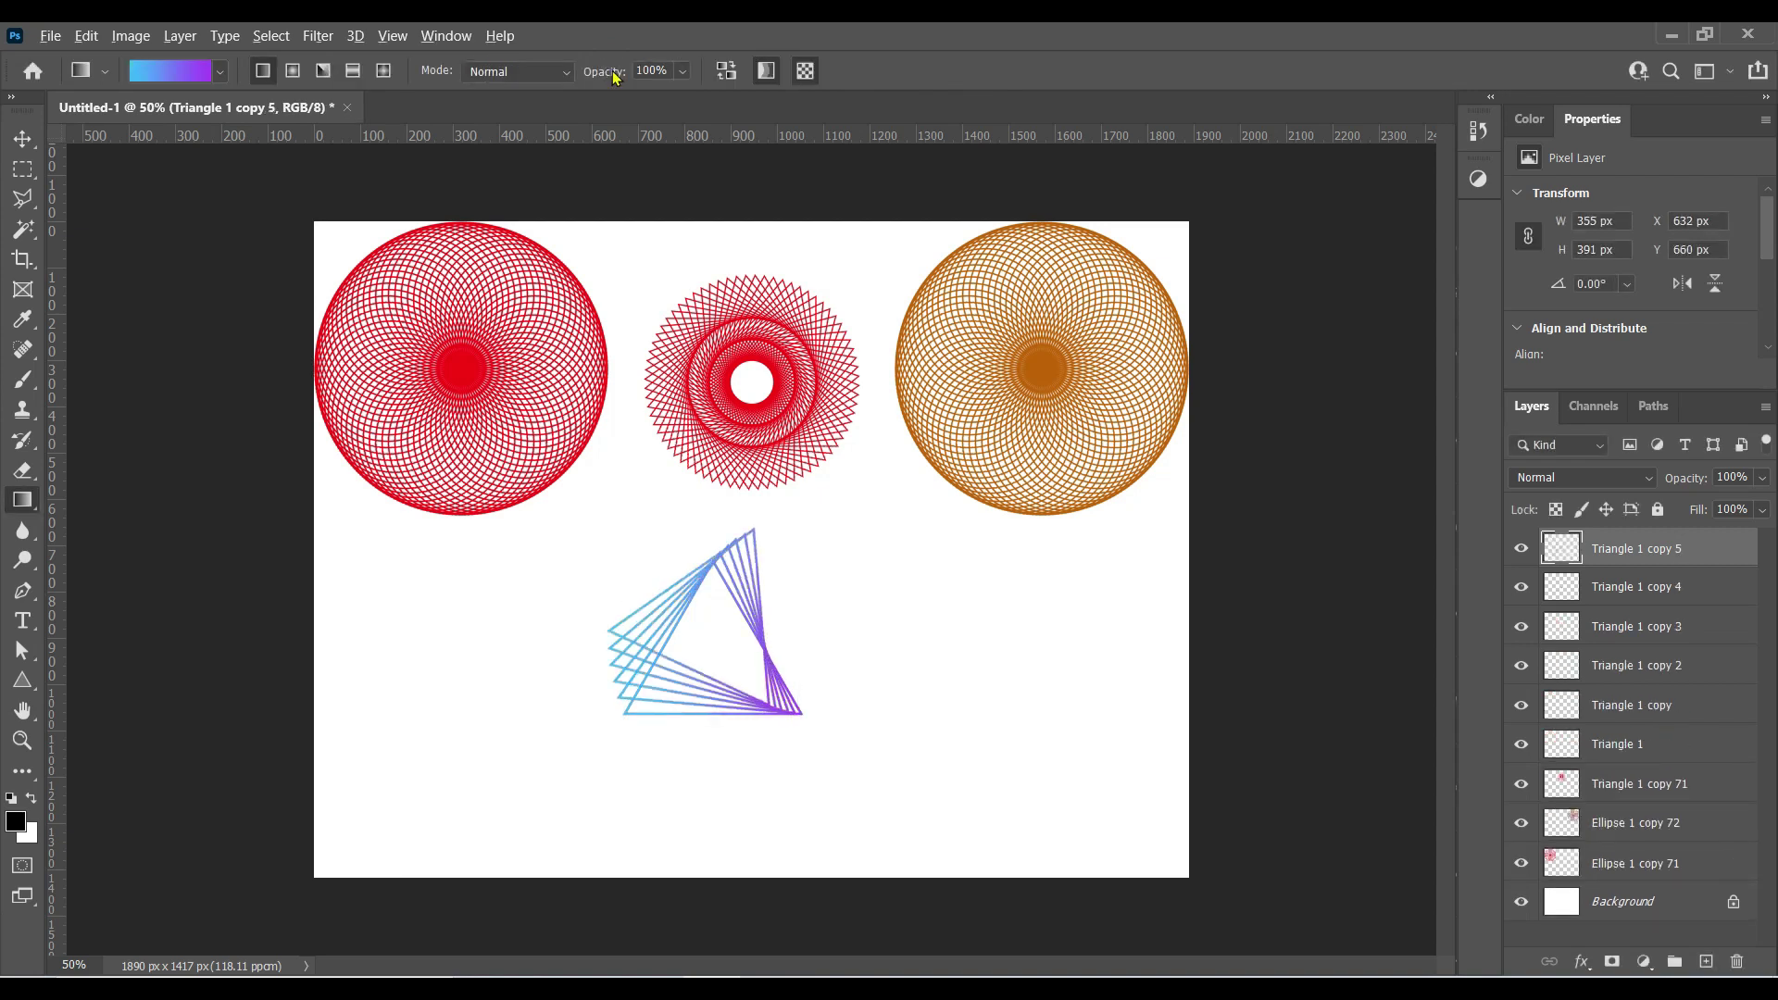
{"action": "key", "text": "ctrl+alt+shift+t"}
{"action": "key", "text": "ctrl+alt+shift+t"}
{"action": "key", "text": "ctrl+alt+shift+t"}
{"action": "key", "text": "ctrl+alt+shift+t"}
{"action": "key", "text": "ctrl+alt+shift+t"}
{"action": "key", "text": "ctrl+alt+shift+t"}
{"action": "key", "text": "ctrl+alt+shift+t"}
{"action": "key", "text": "ctrl+alt+shift+t"}
{"action": "key", "text": "ctrl+alt+shift+t"}
{"action": "key", "text": "ctrl+alt+shift+t"}
{"action": "key", "text": "ctrl+alt+shift+t"}
{"action": "key", "text": "ctrl+alt+shift+t"}
{"action": "key", "text": "ctrl+alt+shift+t"}
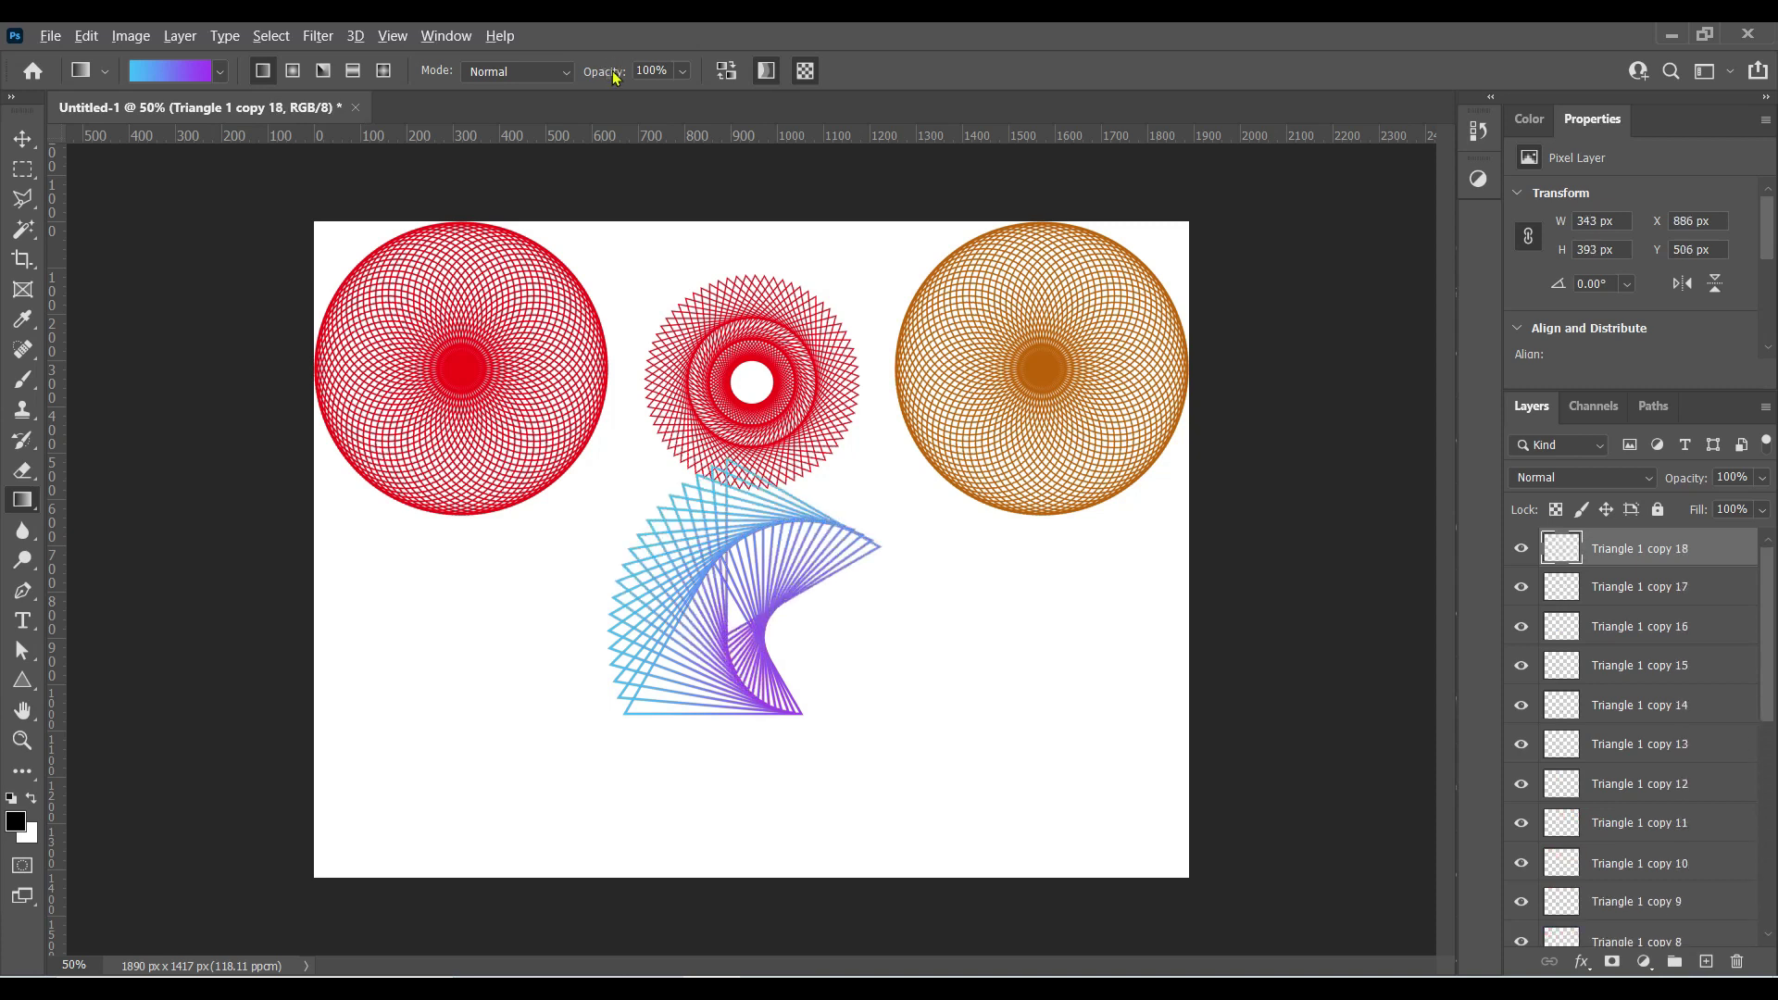
{"action": "key", "text": "ctrl+alt+shift+t"}
{"action": "key", "text": "ctrl+alt+shift+t"}
{"action": "key", "text": "ctrl+alt+shift+t"}
{"action": "key", "text": "ctrl+alt+shift+t"}
{"action": "key", "text": "ctrl+alt+shift+t"}
{"action": "key", "text": "ctrl+alt+shift+t"}
{"action": "key", "text": "ctrl+alt+shift+t"}
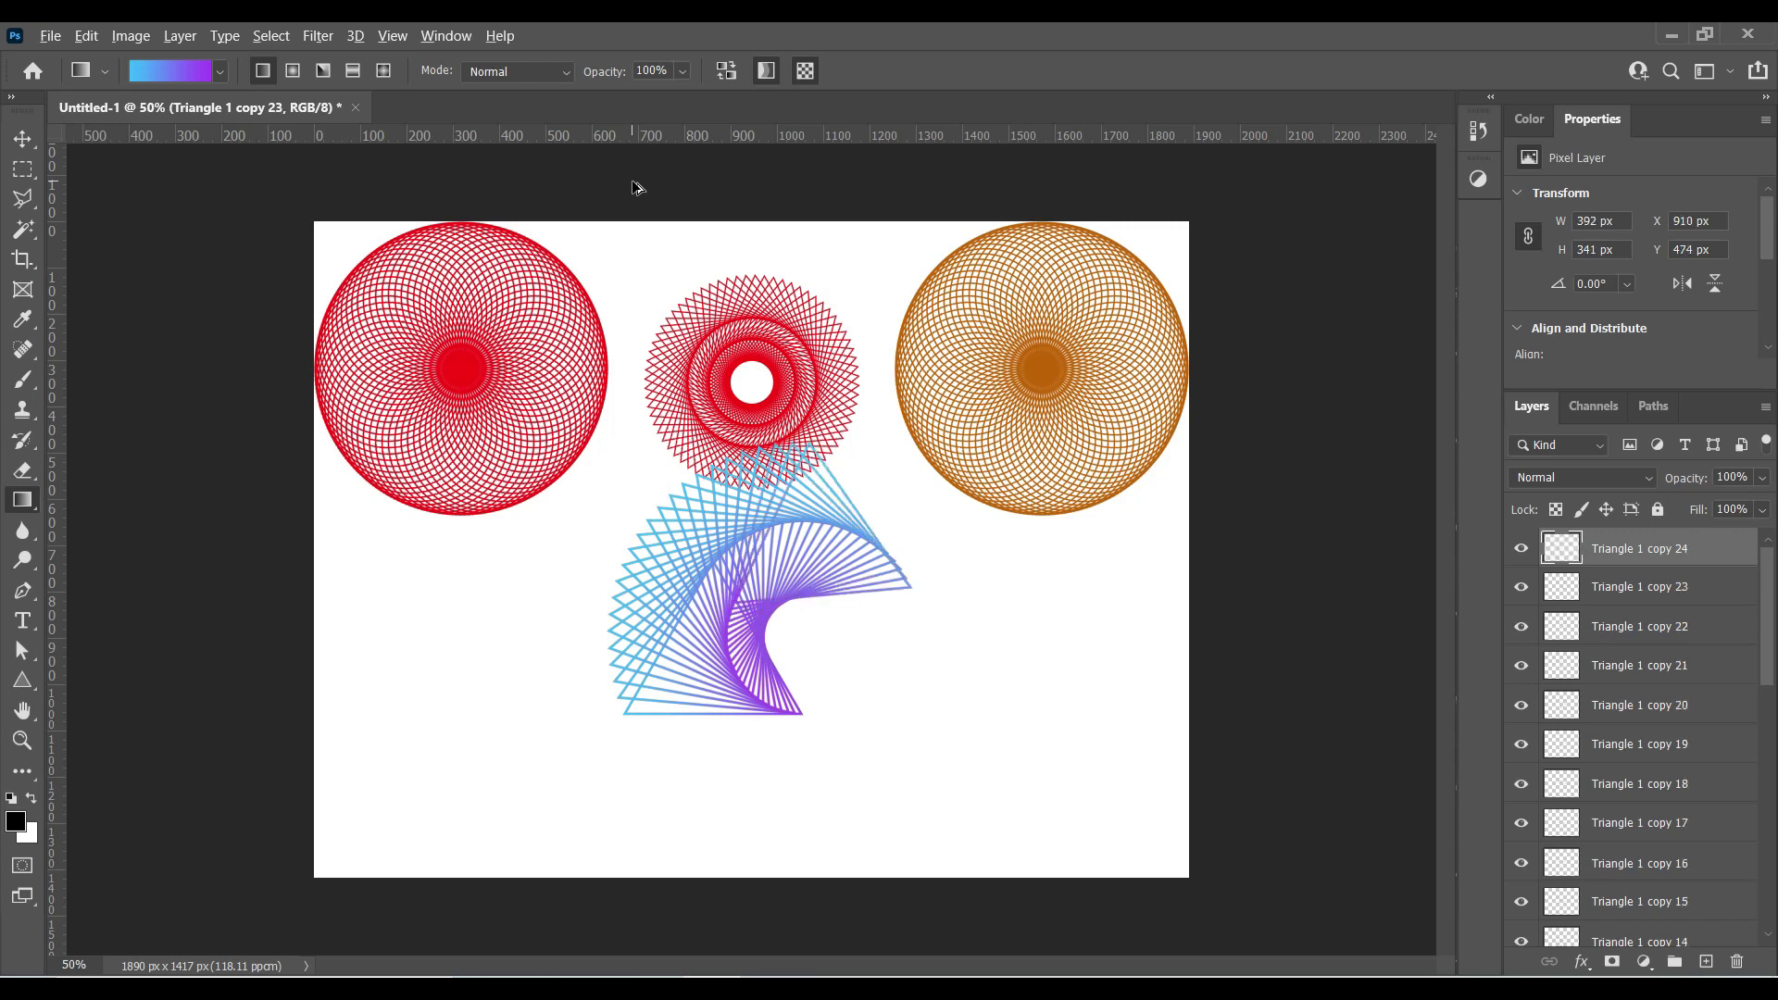
{"action": "key", "text": "ctrl+alt+shift+t"}
{"action": "key", "text": "ctrl+alt+shift+t"}
{"action": "key", "text": "ctrl+alt+shift+t"}
{"action": "key", "text": "ctrl+alt+shift+t"}
{"action": "key", "text": "ctrl+alt+shift+t"}
{"action": "key", "text": "ctrl+alt+shift+t"}
{"action": "key", "text": "ctrl+alt+shift+t"}
{"action": "key", "text": "ctrl+alt+shift+t"}
{"action": "key", "text": "ctrl+alt+shift+t"}
{"action": "key", "text": "ctrl+alt+shift+t"}
{"action": "key", "text": "ctrl+alt+shift+t"}
{"action": "key", "text": "ctrl+alt+shift+t"}
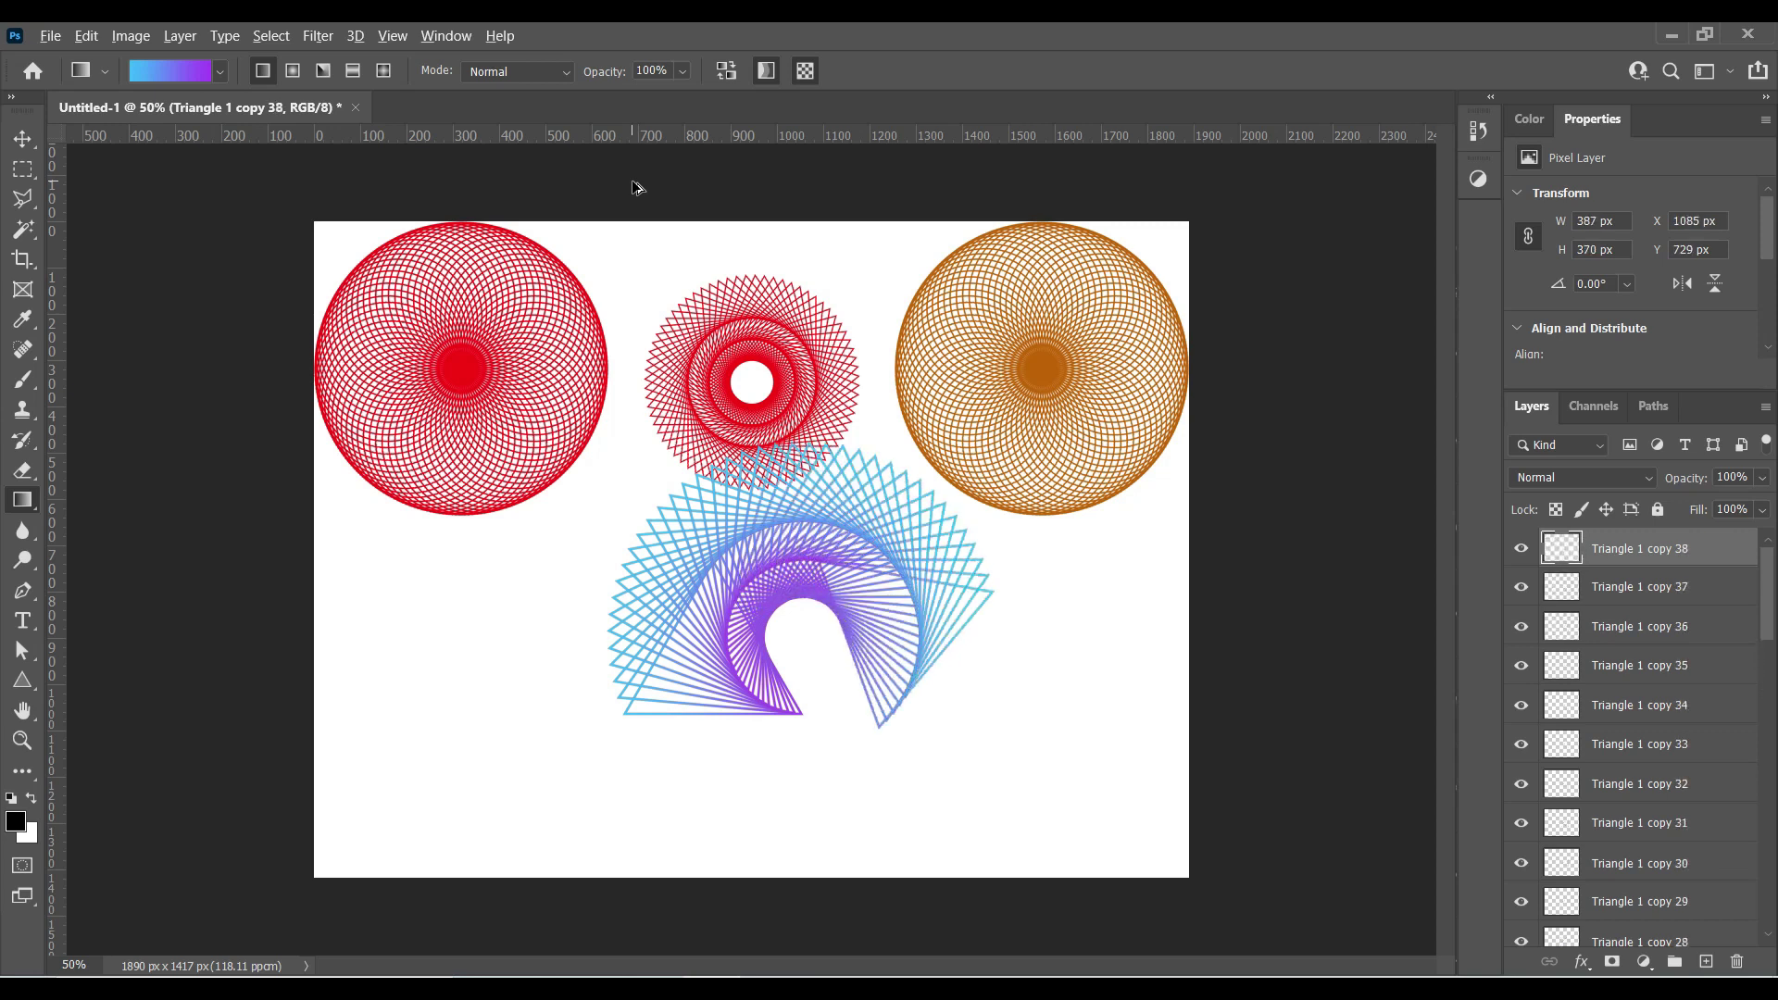
{"action": "key", "text": "ctrl+alt+shift+t"}
{"action": "key", "text": "ctrl+alt+shift+t"}
{"action": "key", "text": "ctrl+alt+shift+t"}
{"action": "key", "text": "ctrl+alt+shift+t"}
{"action": "key", "text": "ctrl+alt+shift+t"}
{"action": "key", "text": "ctrl+alt+shift+t"}
{"action": "key", "text": "ctrl+alt+shift+t"}
{"action": "key", "text": "ctrl+alt+shift+t"}
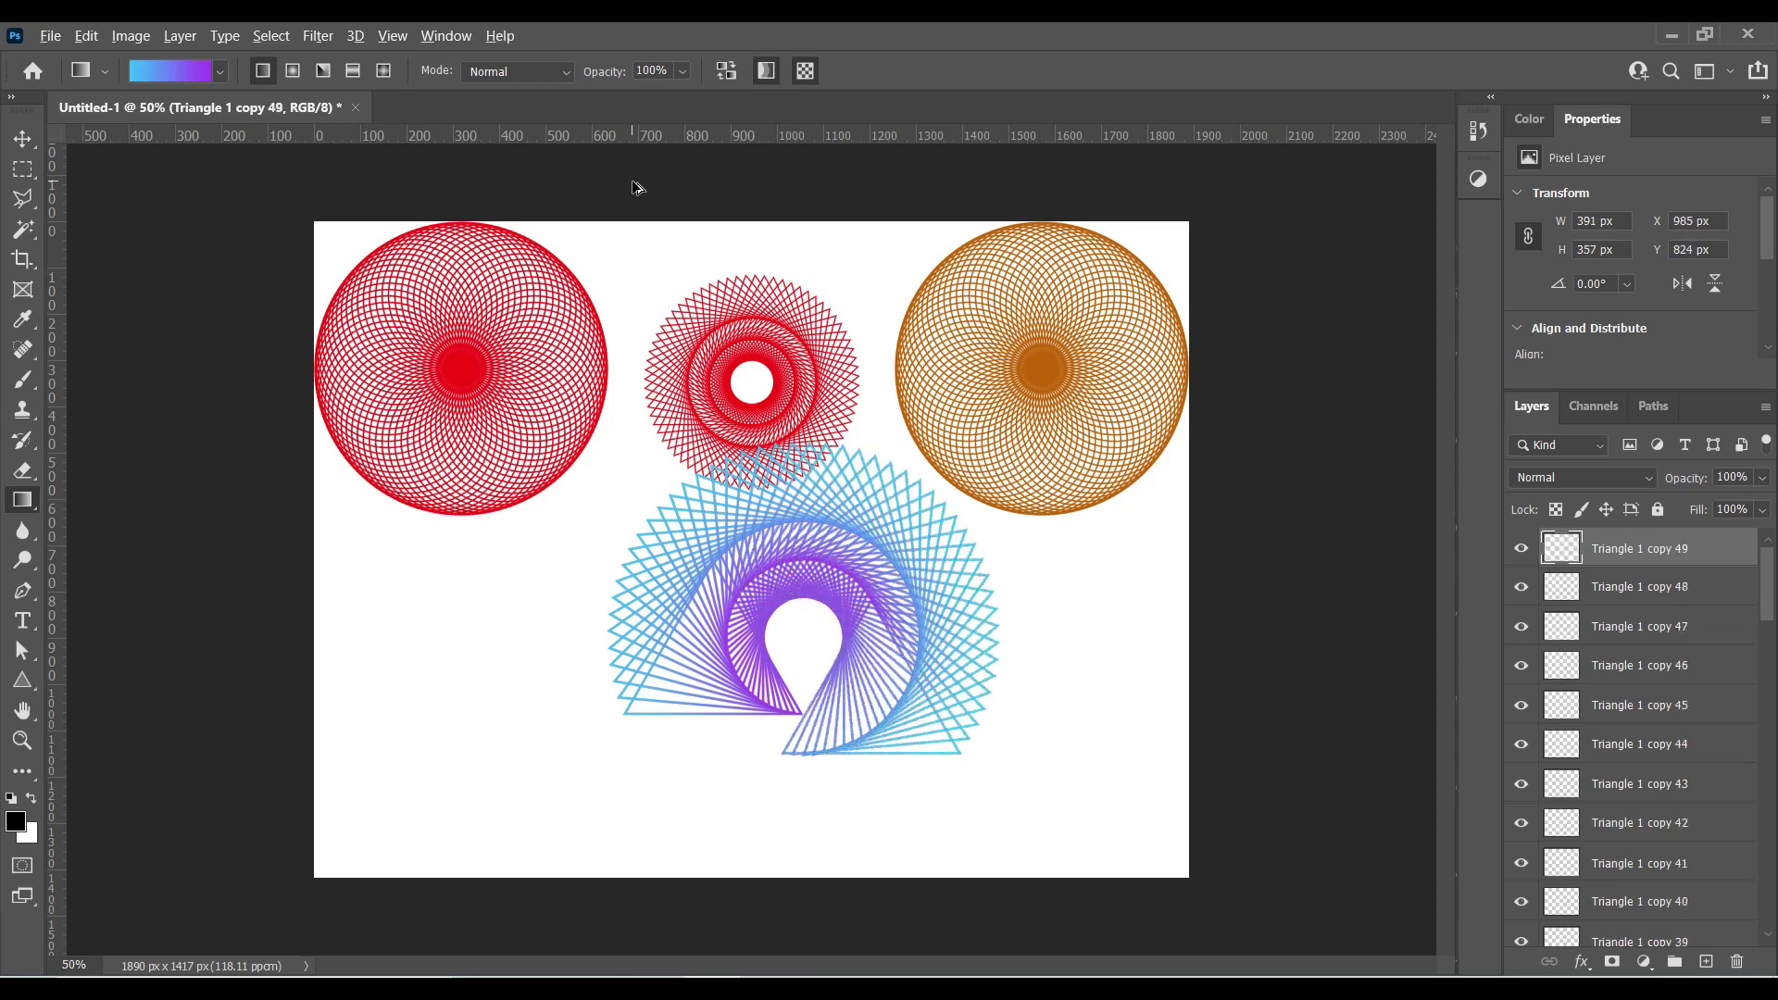
{"action": "key", "text": "ctrl+alt+shift+t"}
{"action": "key", "text": "ctrl+alt+shift+t"}
{"action": "key", "text": "ctrl+alt+shift+t"}
{"action": "key", "text": "ctrl+alt+shift+t"}
{"action": "key", "text": "ctrl+alt+shift+t"}
{"action": "key", "text": "ctrl+alt+shift+t"}
{"action": "key", "text": "ctrl+alt+shift+t"}
{"action": "key", "text": "ctrl+alt+shift+t"}
{"action": "key", "text": "ctrl+alt+shift+t"}
{"action": "key", "text": "ctrl+alt+shift+t"}
{"action": "key", "text": "ctrl+alt+shift+t"}
{"action": "key", "text": "ctrl+alt+shift+t"}
{"action": "key", "text": "ctrl+alt+shift+t"}
{"action": "key", "text": "ctrl+alt+shift+t"}
{"action": "key", "text": "ctrl+alt+shift+t"}
{"action": "key", "text": "ctrl+alt+shift+t"}
{"action": "key", "text": "ctrl+alt+shift+t"}
{"action": "key", "text": "ctrl+alt+shift+t"}
{"action": "key", "text": "ctrl+alt+shift+t"}
{"action": "key", "text": "ctrl+alt+shift+t"}
{"action": "key", "text": "ctrl+alt+shift+t"}
{"action": "key", "text": "ctrl+alt+shift+t"}
{"action": "key", "text": "ctrl+alt+shift+t"}
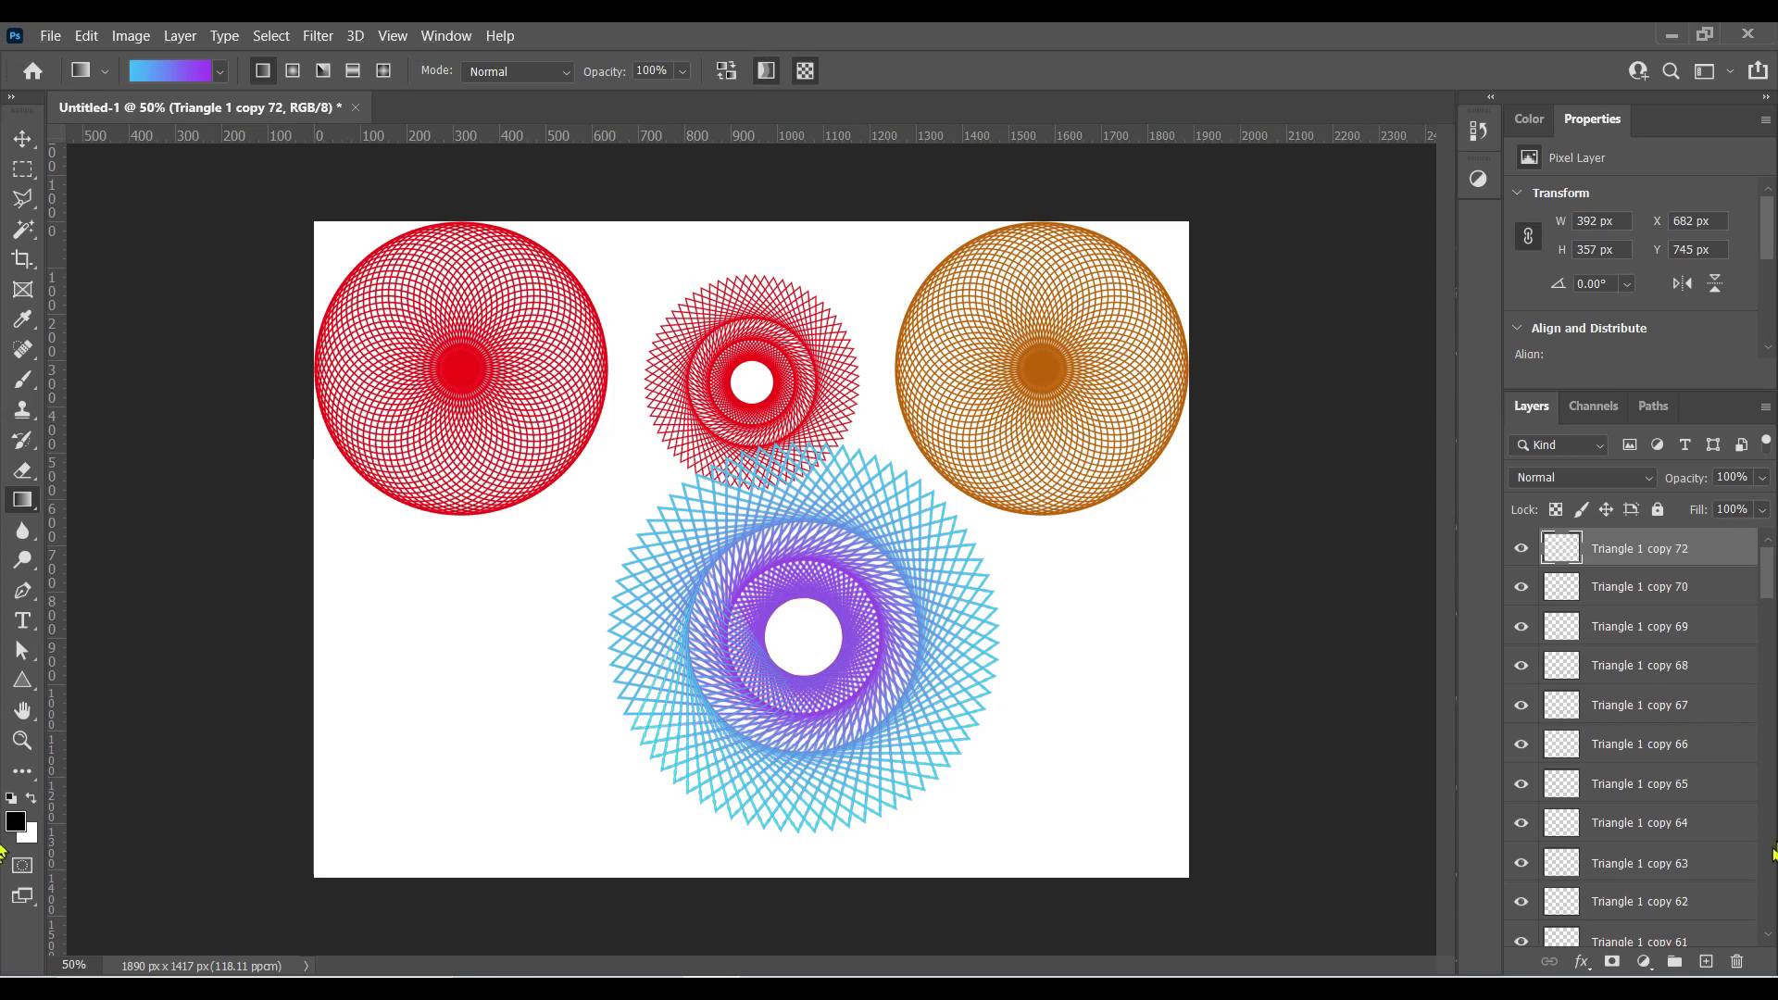
Select all triangle copy layers and merge them into a single layer
{"action": "scroll", "coordinate": [1770, 857], "scroll_direction": "down", "scroll_amount": 5}
{"action": "scroll", "coordinate": [1770, 866], "scroll_direction": "down", "scroll_amount": 5}
{"action": "scroll", "coordinate": [1771, 880], "scroll_direction": "down", "scroll_amount": 5}
{"action": "scroll", "coordinate": [1768, 898], "scroll_direction": "down", "scroll_amount": 5}
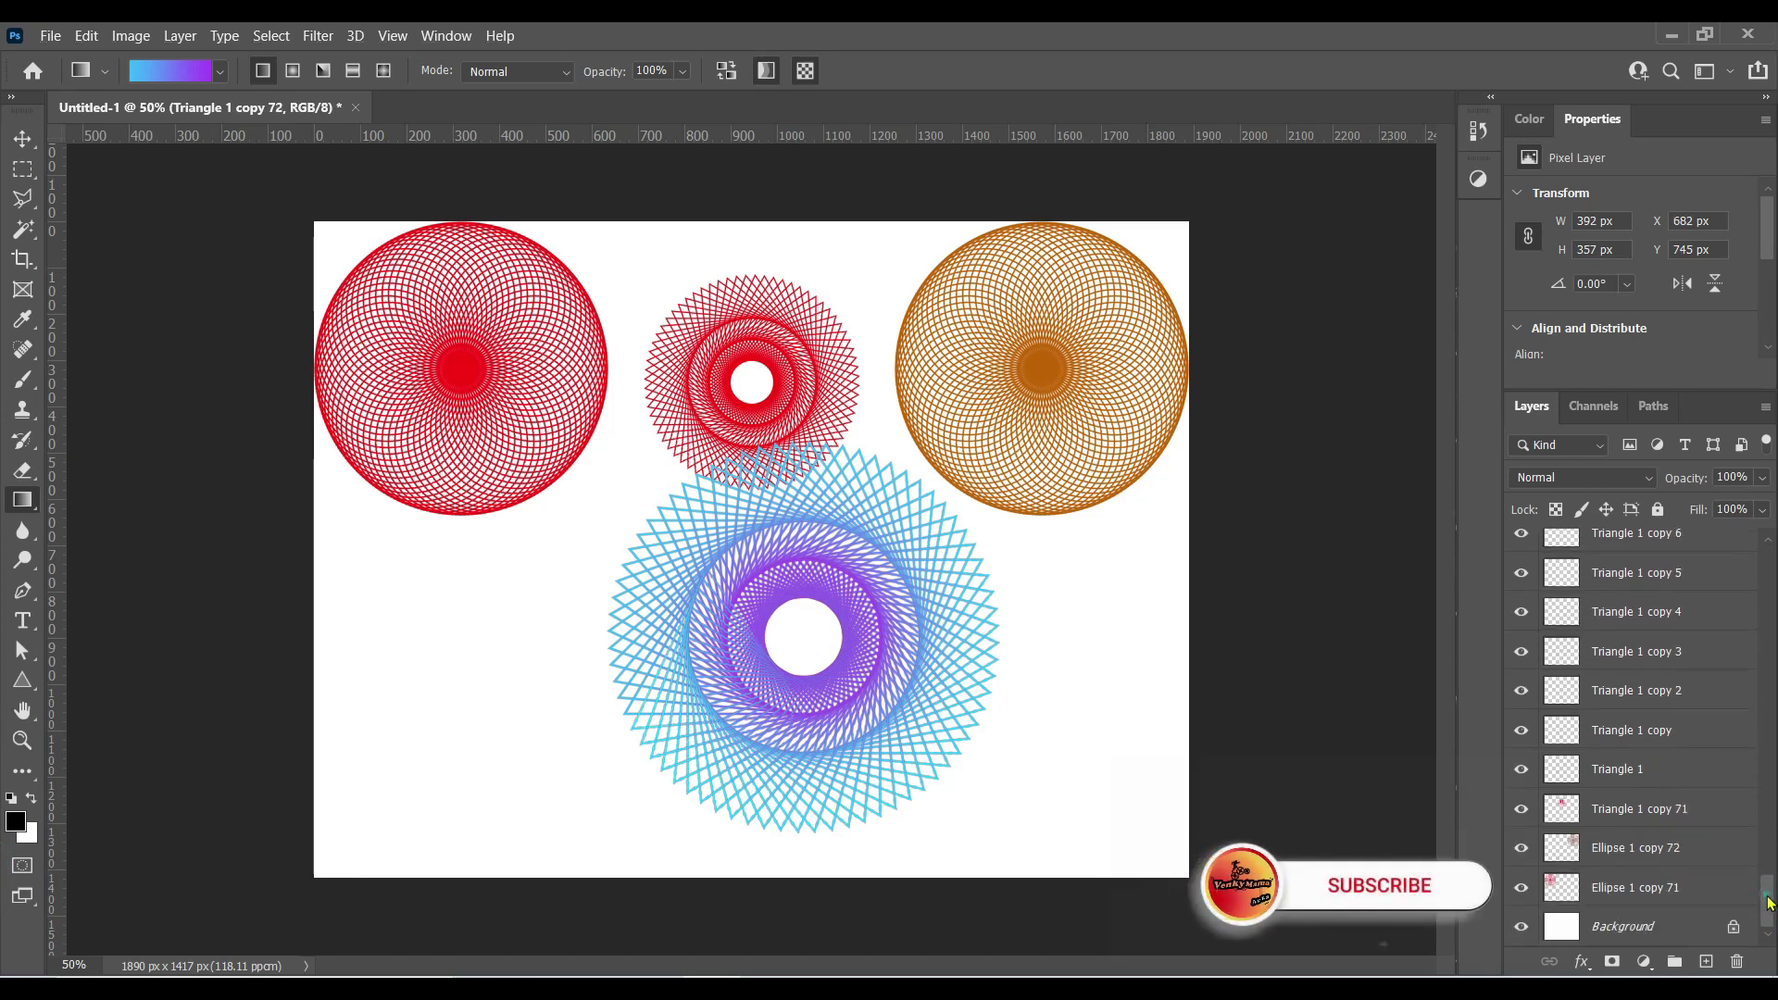
{"action": "left_click", "coordinate": [1697, 771], "text": "shift"}
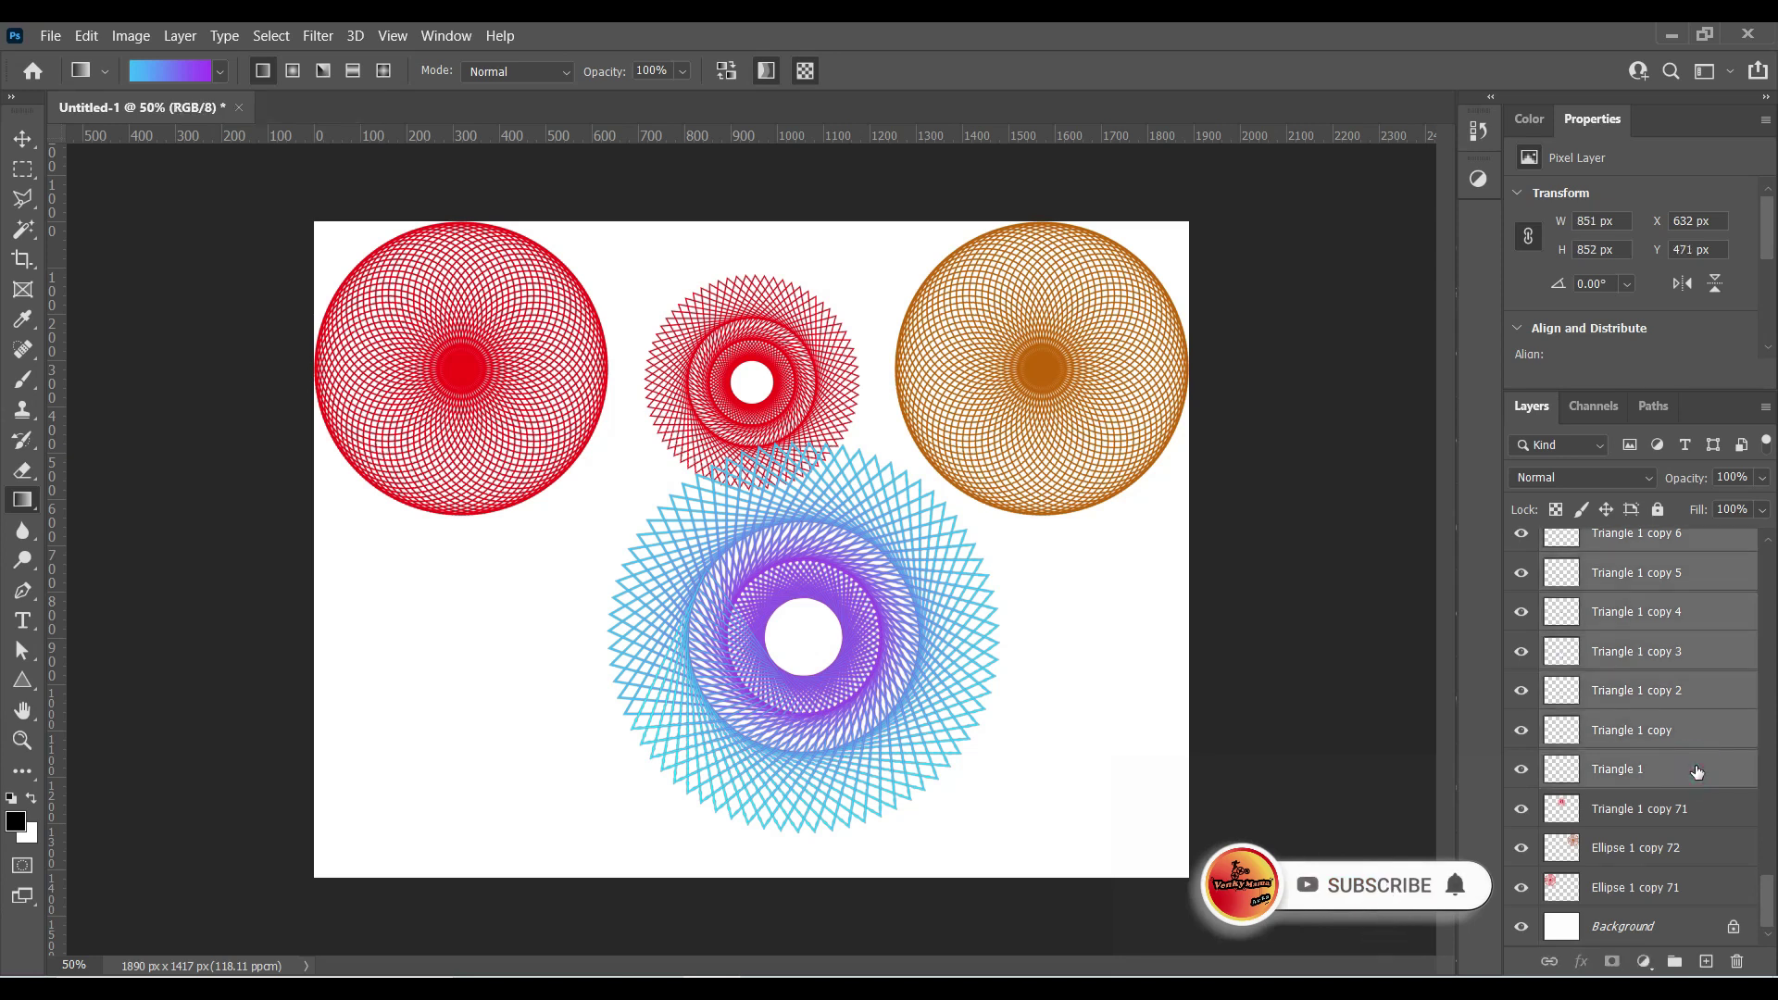
{"action": "key", "text": "ctrl+e"}
Scale the merged blue ring down around its centre to about 575 px
{"action": "left_click", "coordinate": [23, 140]}
{"action": "key", "text": "ctrl+t"}
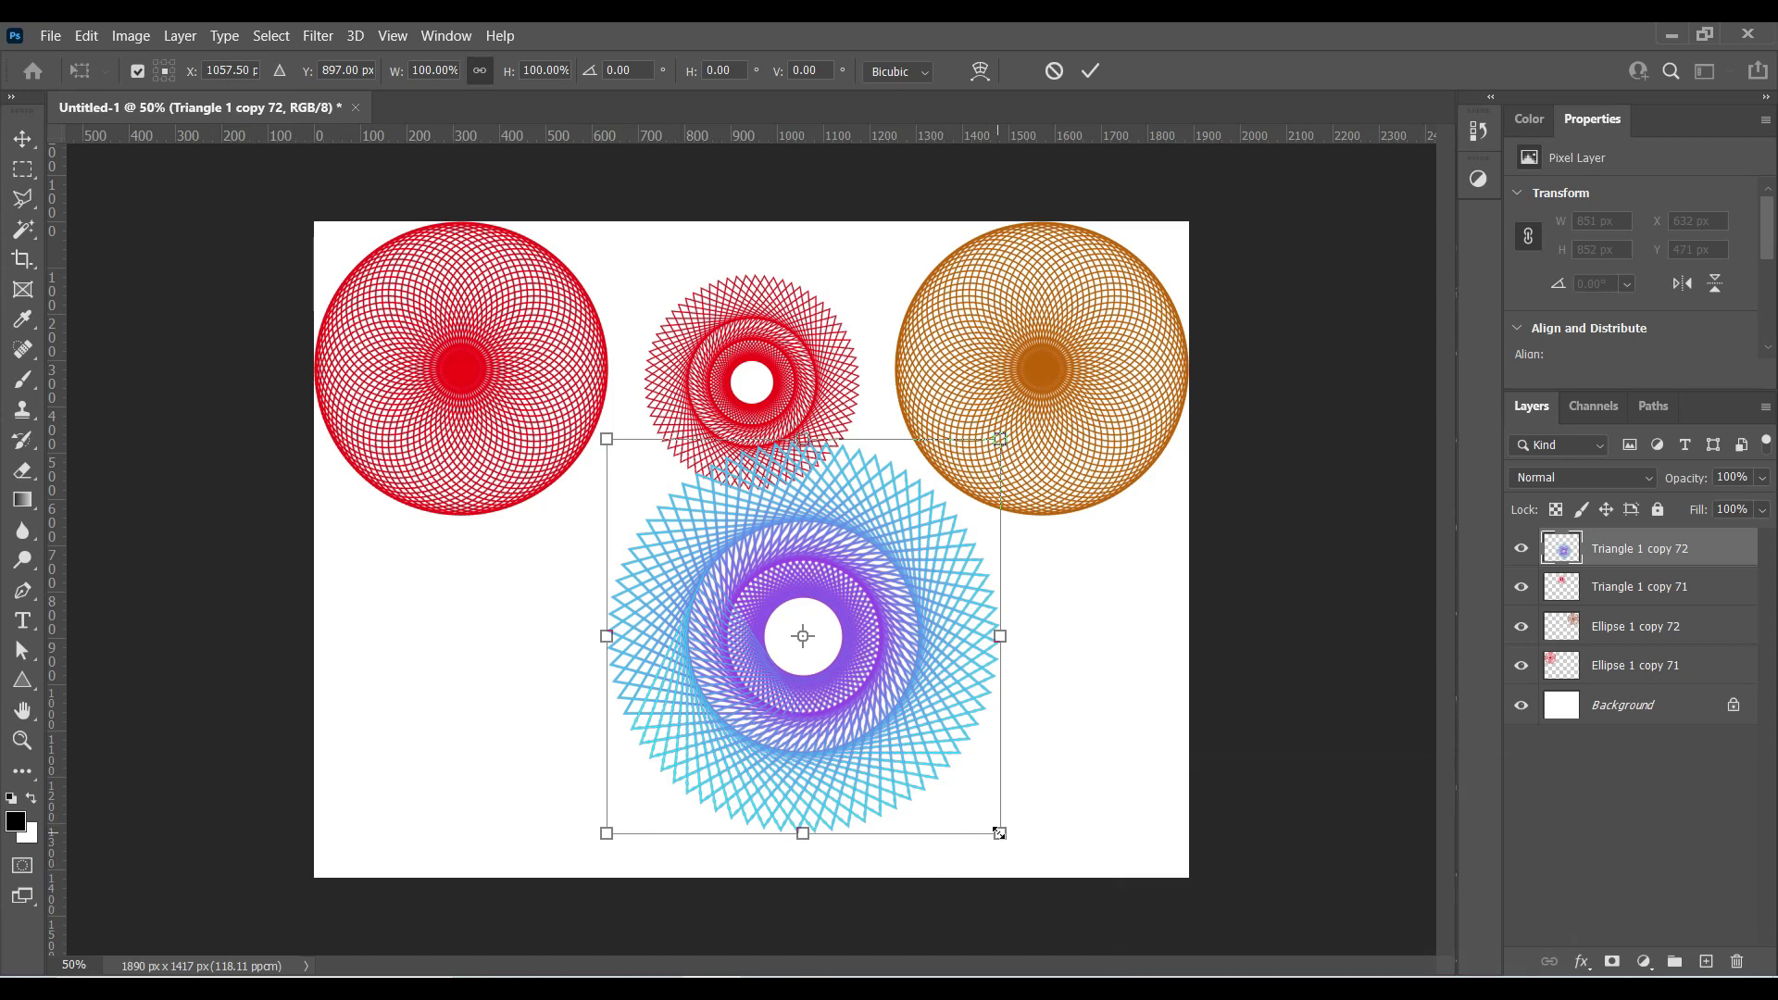
{"action": "left_click_drag", "start_coordinate": [998, 832], "coordinate": [934, 767]}
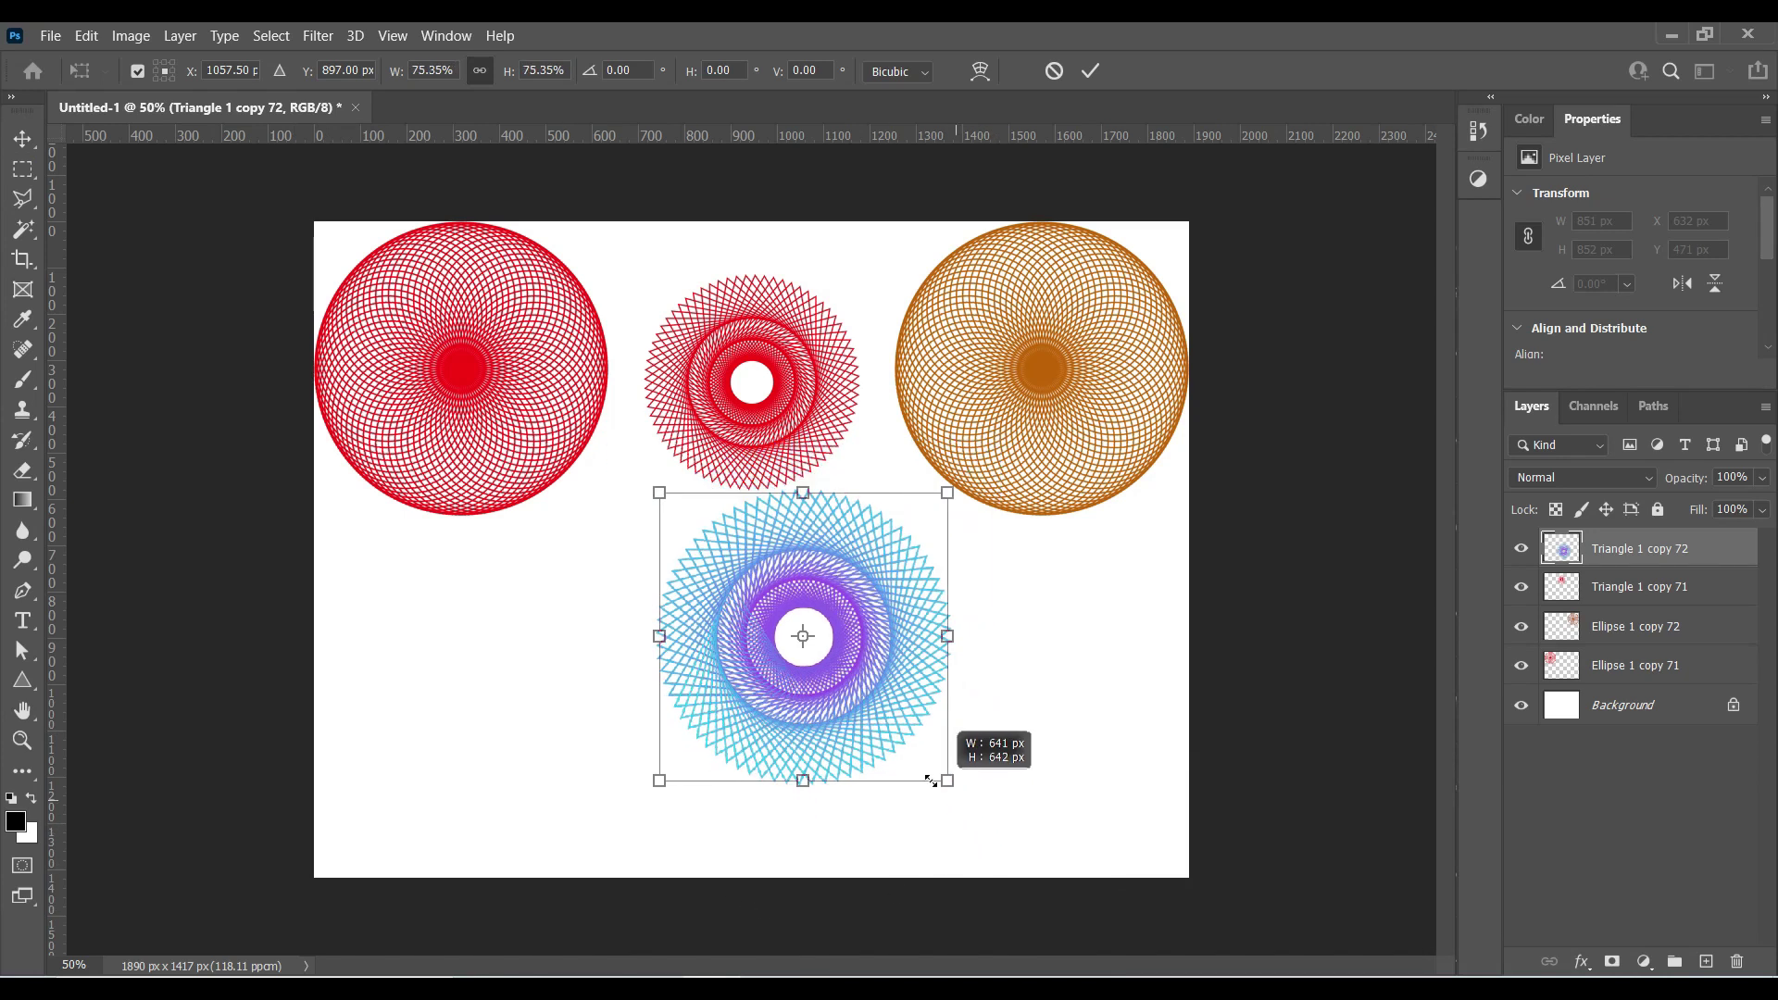
{"action": "key", "text": "Return"}
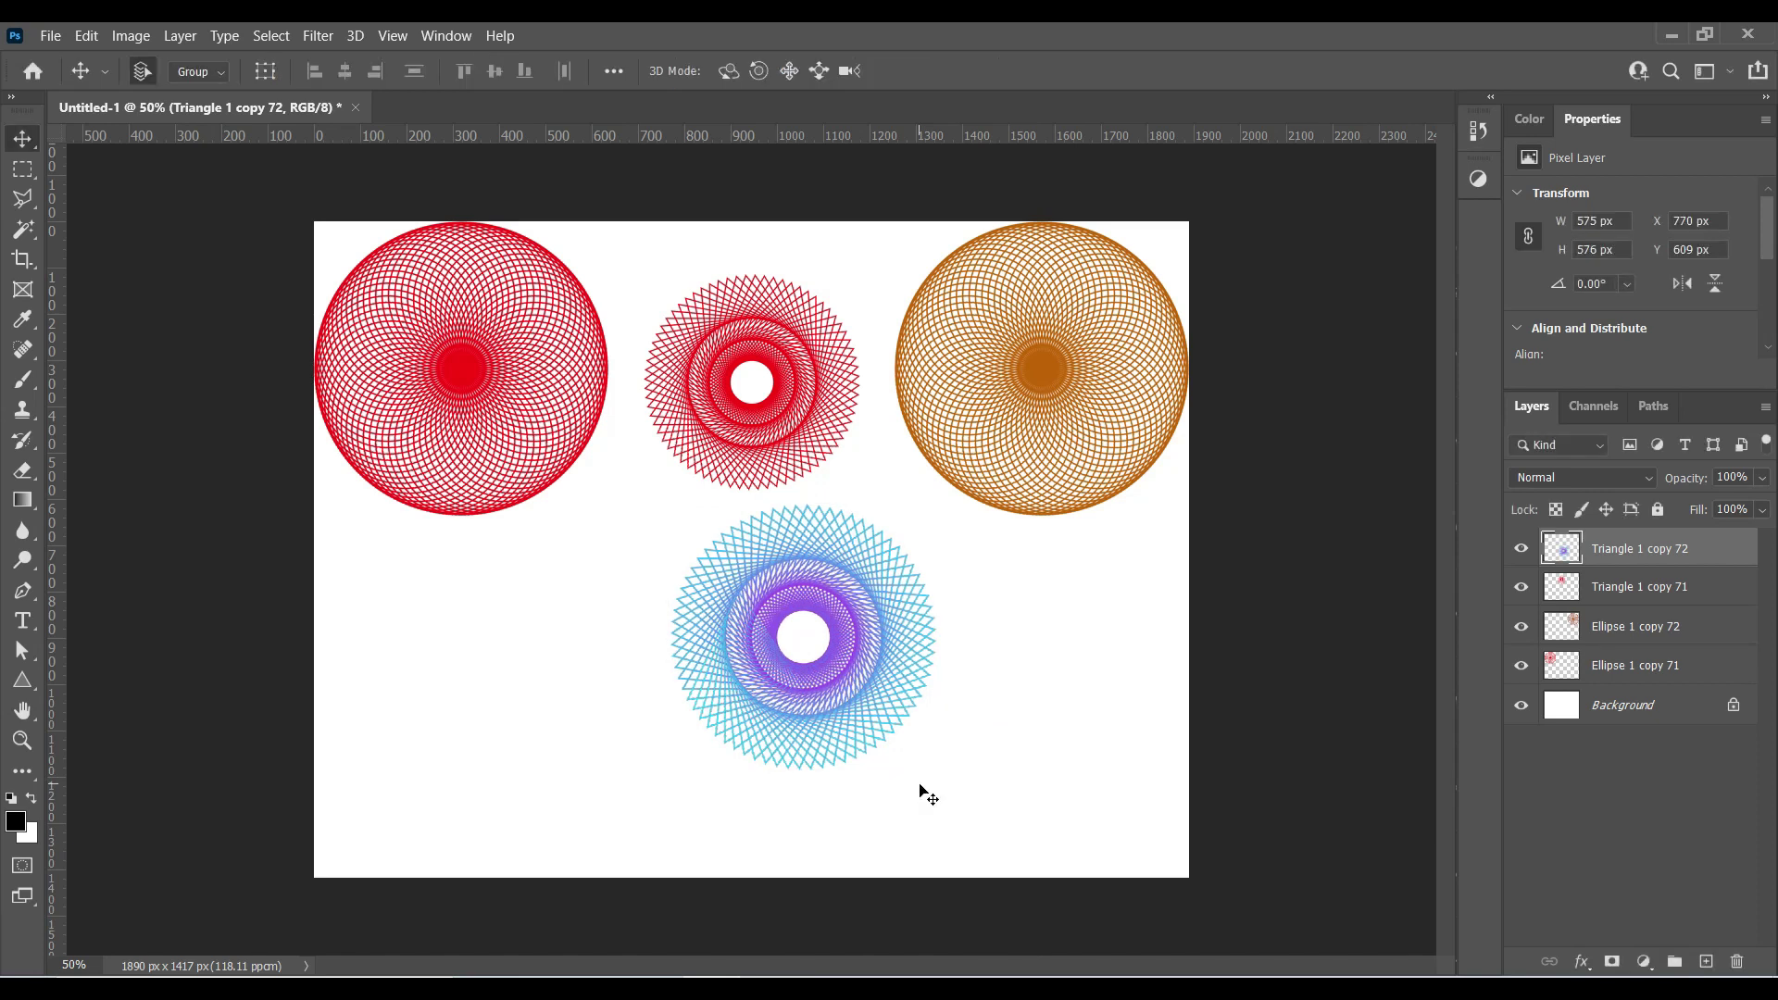
Apply Hue/Saturation with Hue +64, Saturation +100 and slightly lower Lightness to the ring
{"action": "key", "text": "ctrl+u"}
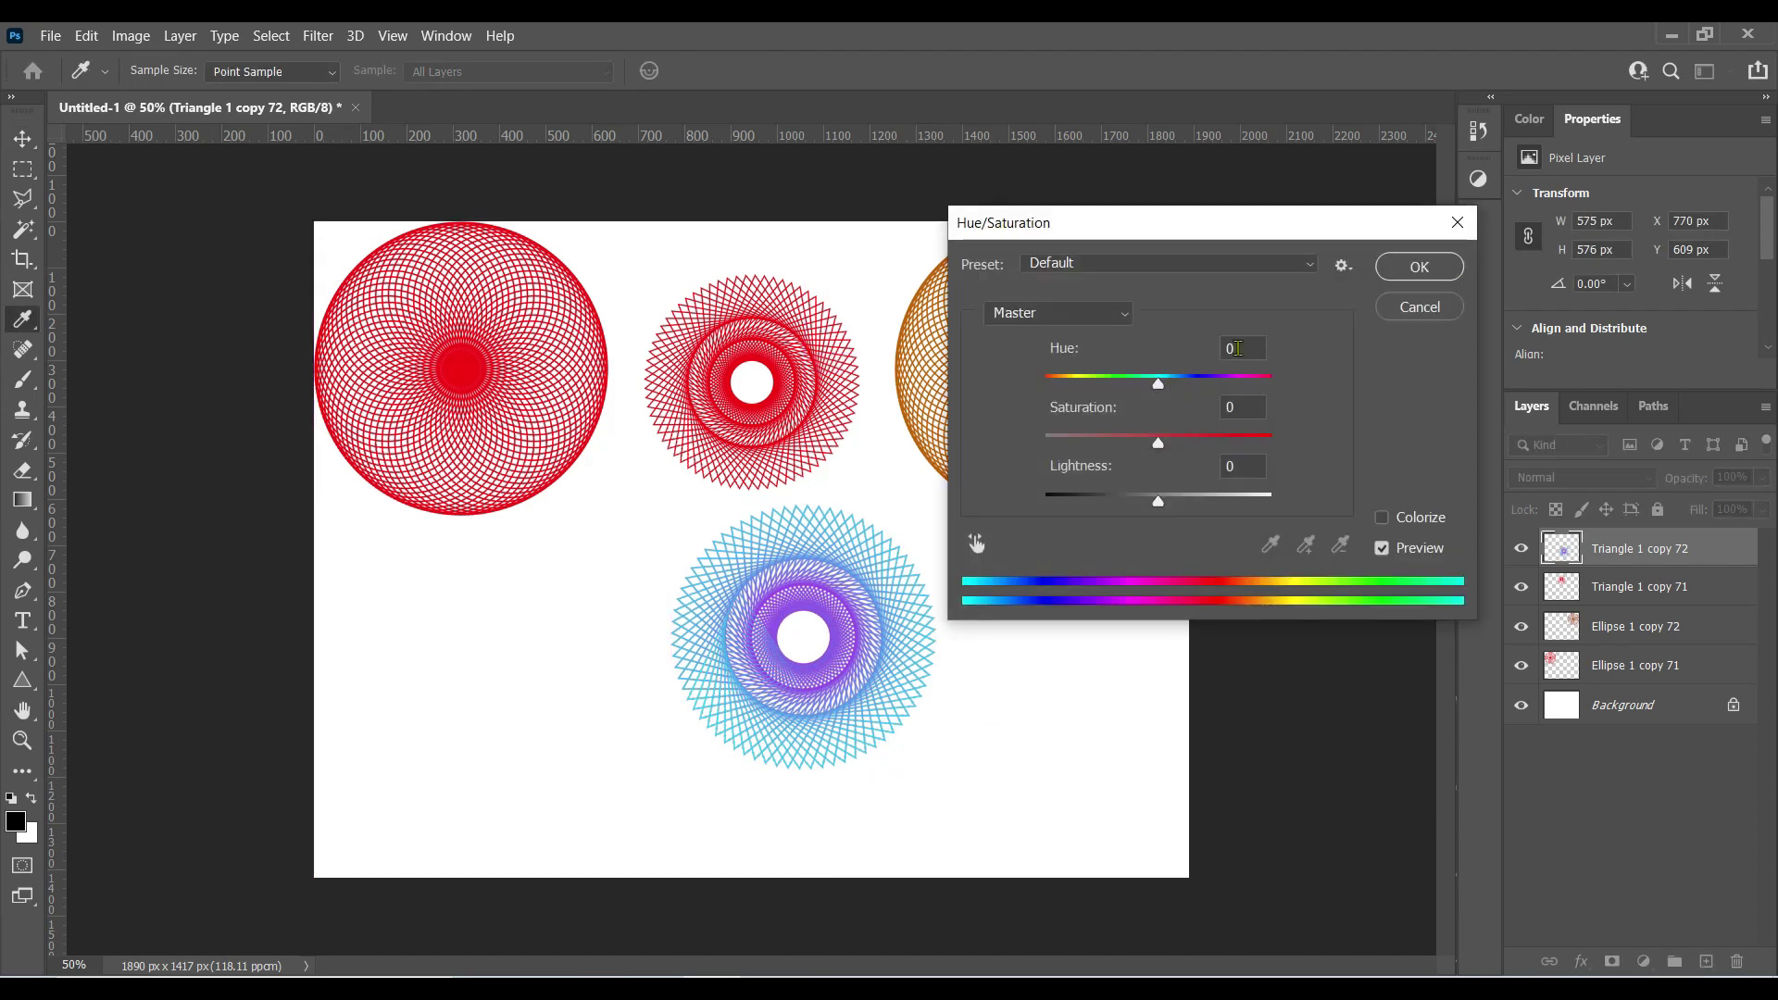
{"action": "scroll", "coordinate": [1232, 350], "scroll_direction": "up", "scroll_amount": 6}
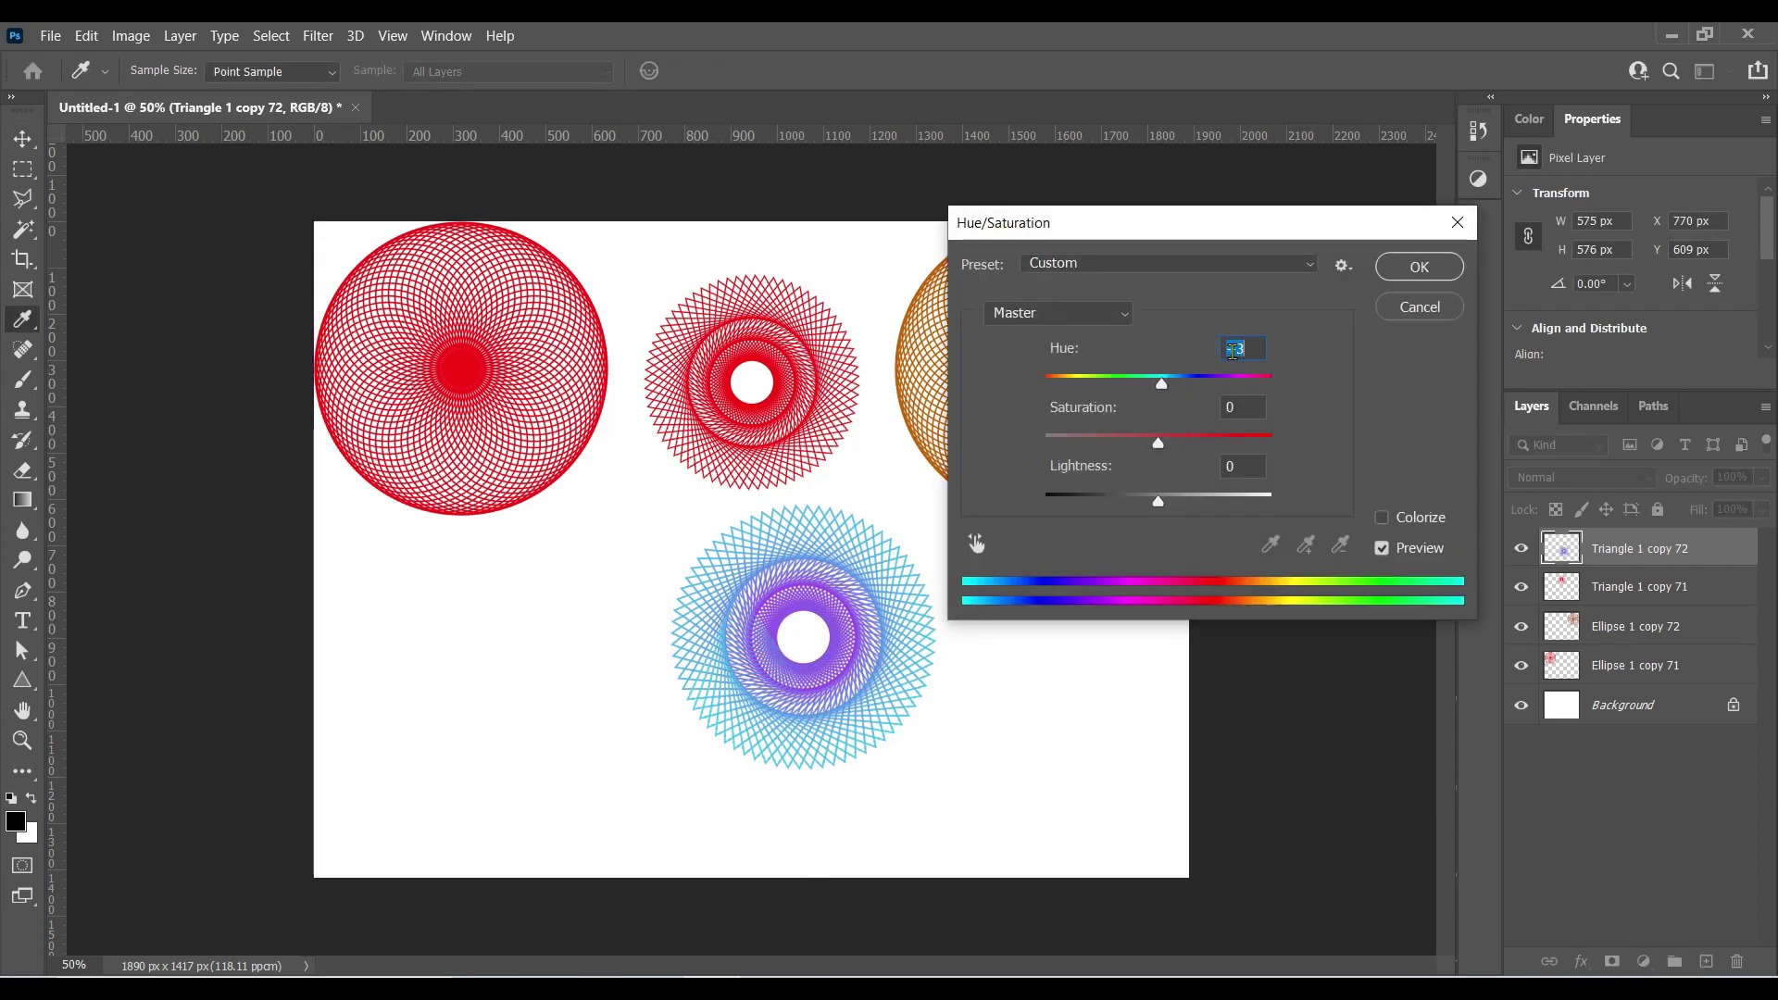
{"action": "scroll", "coordinate": [1232, 350], "scroll_direction": "up", "scroll_amount": 16}
{"action": "scroll", "coordinate": [1231, 350], "scroll_direction": "up", "scroll_amount": 20}
{"action": "scroll", "coordinate": [1231, 350], "scroll_direction": "up", "scroll_amount": 17}
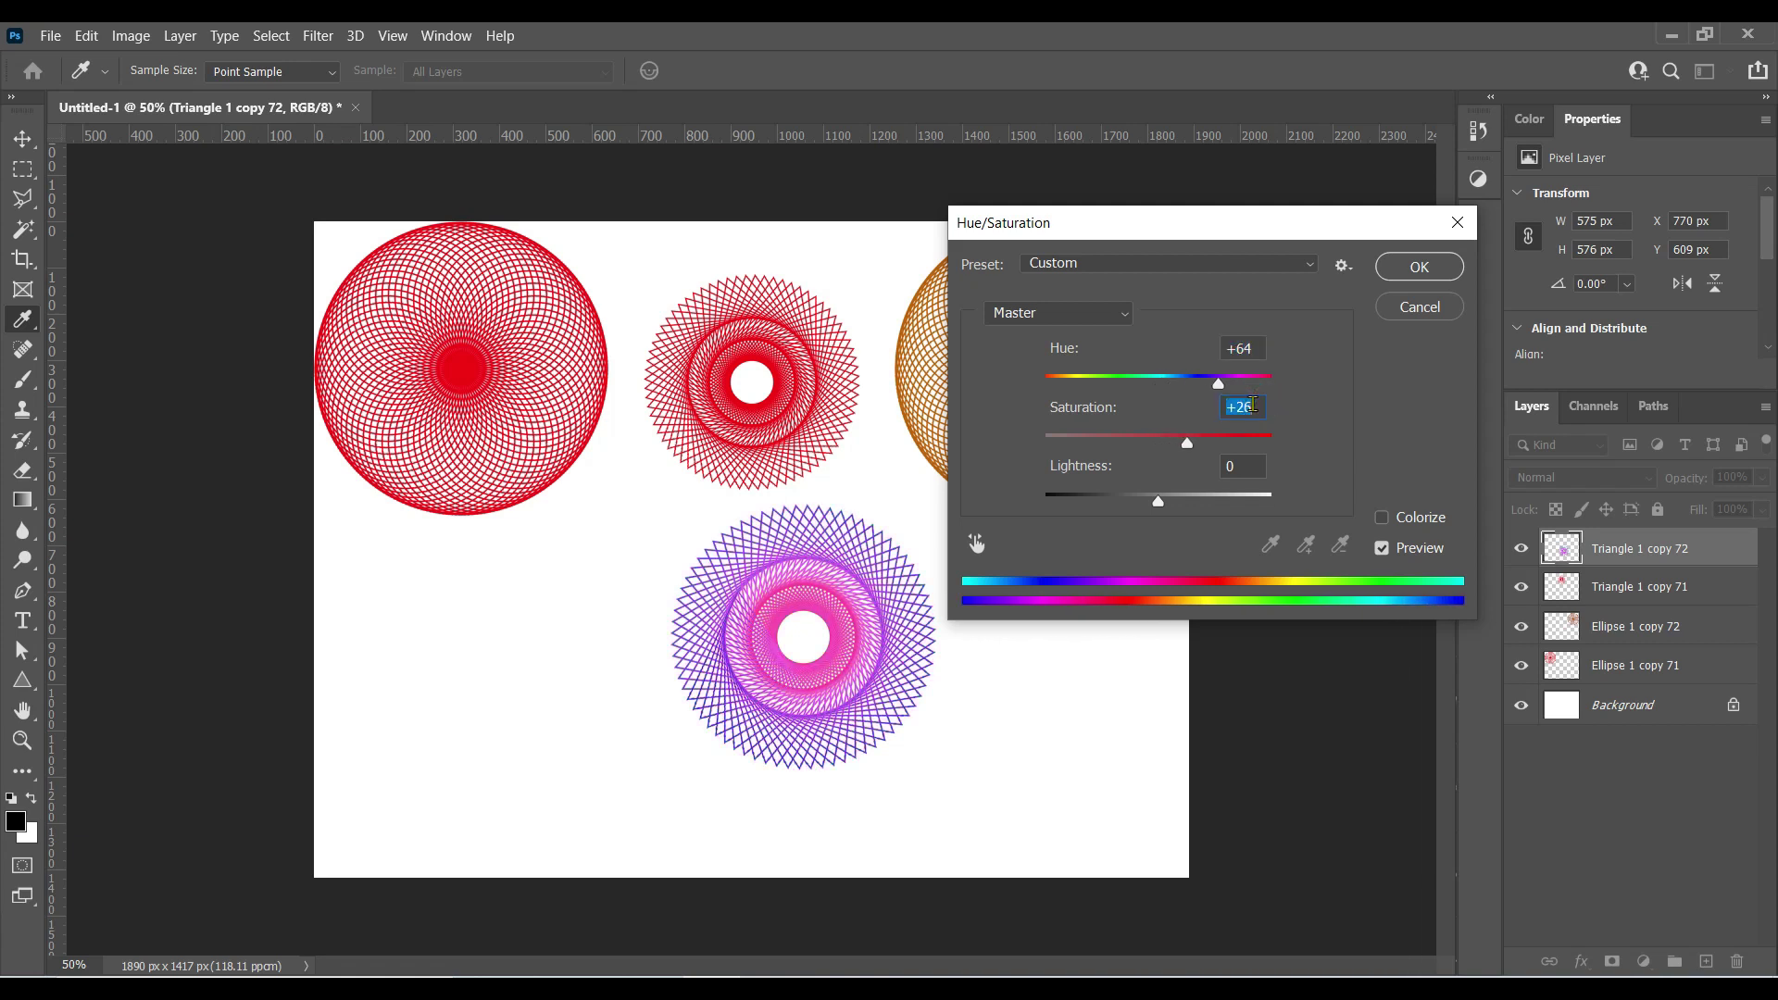
{"action": "left_click", "coordinate": [1244, 463]}
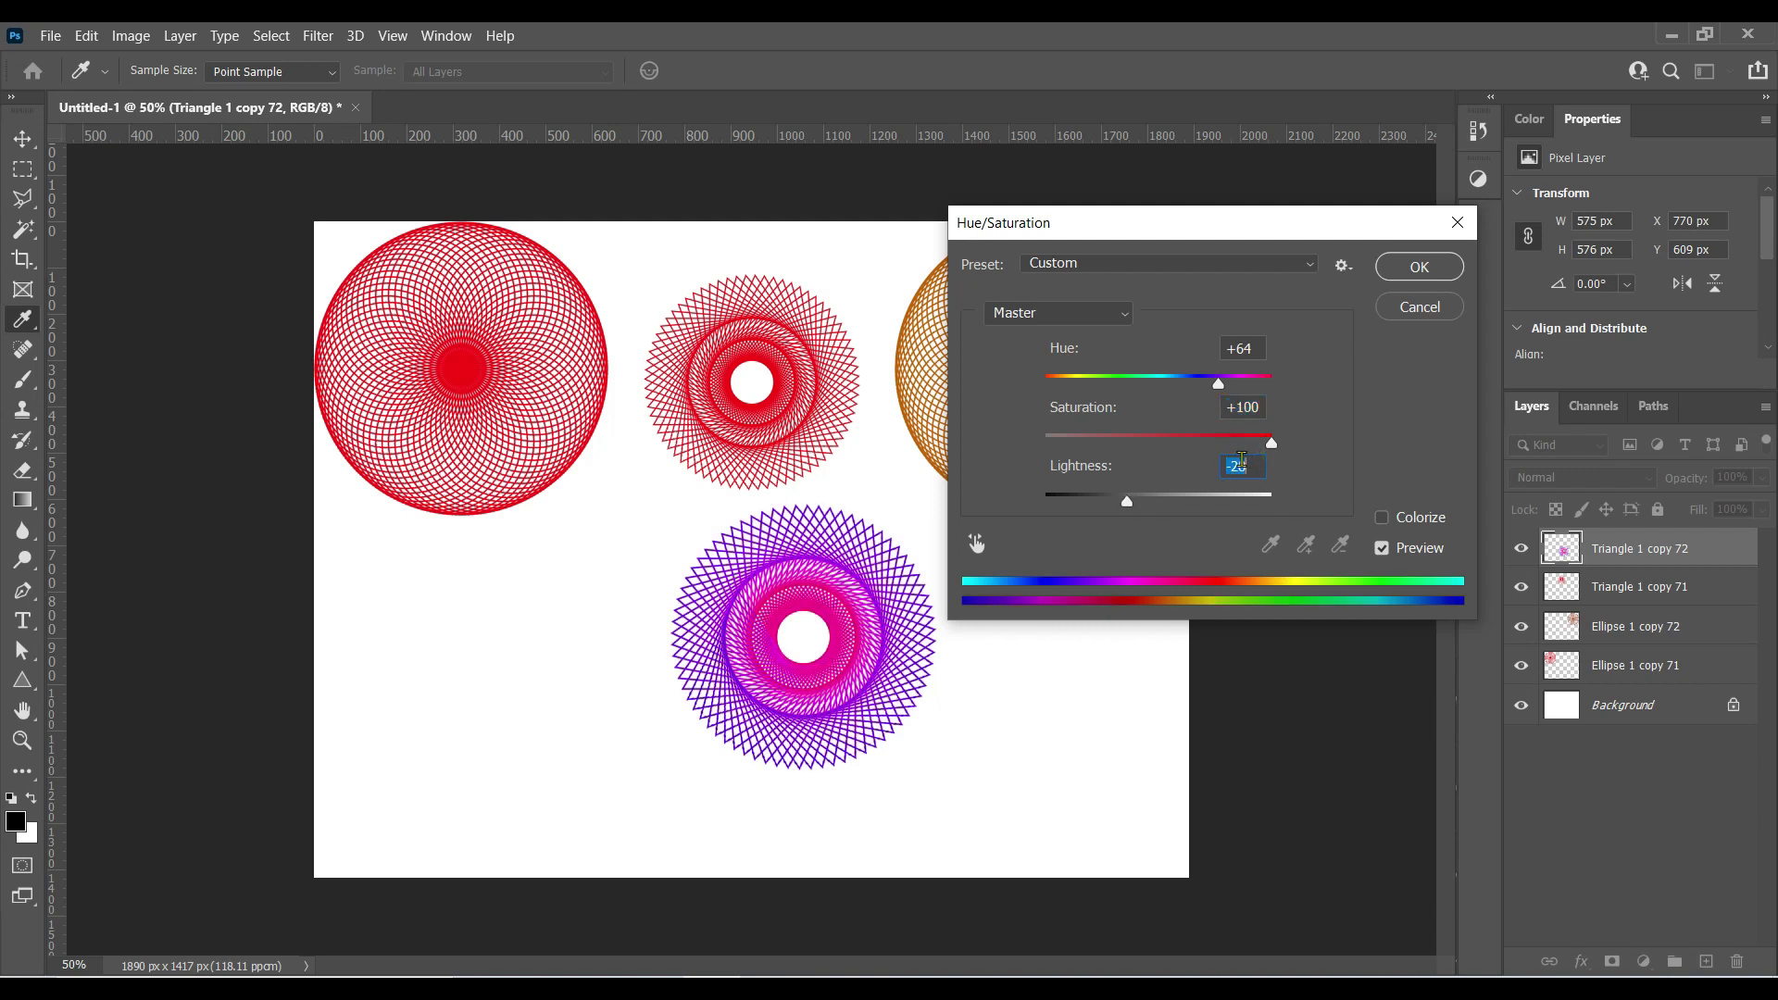
{"action": "key", "text": "Up"}
{"action": "key", "text": "Up"}
{"action": "key", "text": "Up"}
{"action": "key", "text": "shift+Up"}
{"action": "key", "text": "shift+Down"}
{"action": "key", "text": "shift+Down"}
{"action": "key", "text": "shift+Down"}
{"action": "key", "text": "shift+Down"}
{"action": "left_click", "coordinate": [1425, 277]}
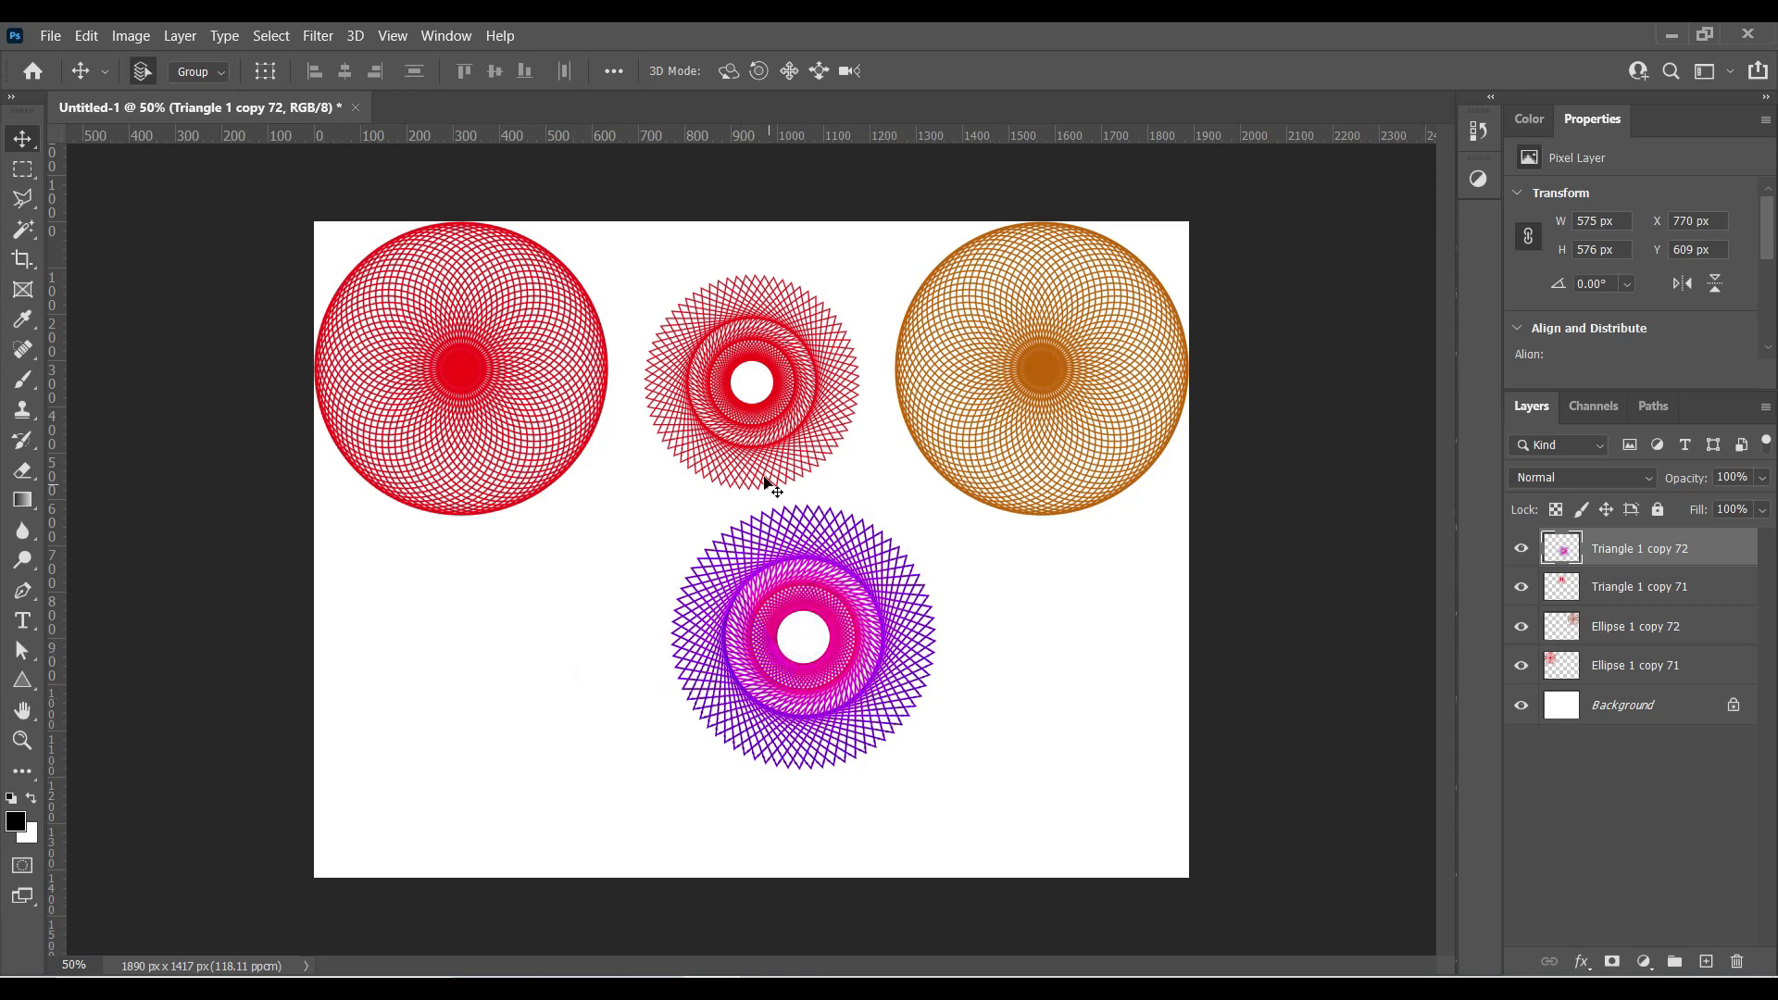
Place the red triangle ring lower-left, a copy lower-right, and centre the purple ring
{"action": "left_click_drag", "start_coordinate": [715, 382], "coordinate": [415, 741]}
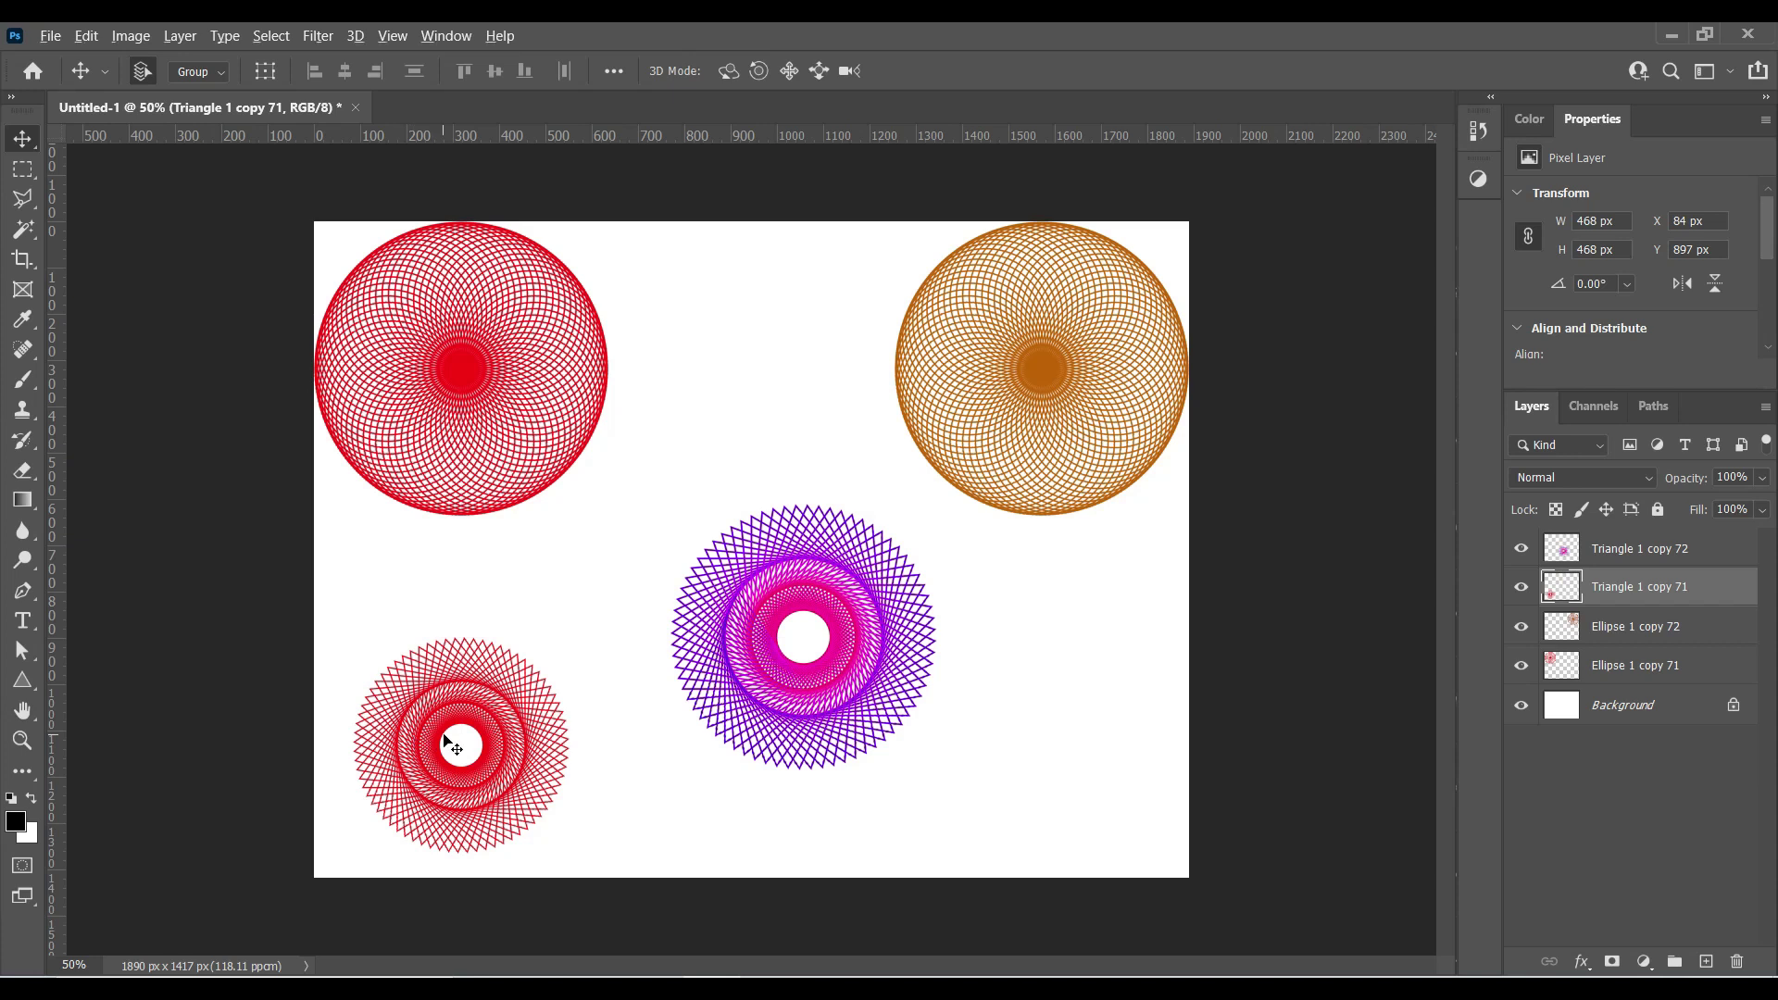
{"action": "left_click", "coordinate": [726, 776]}
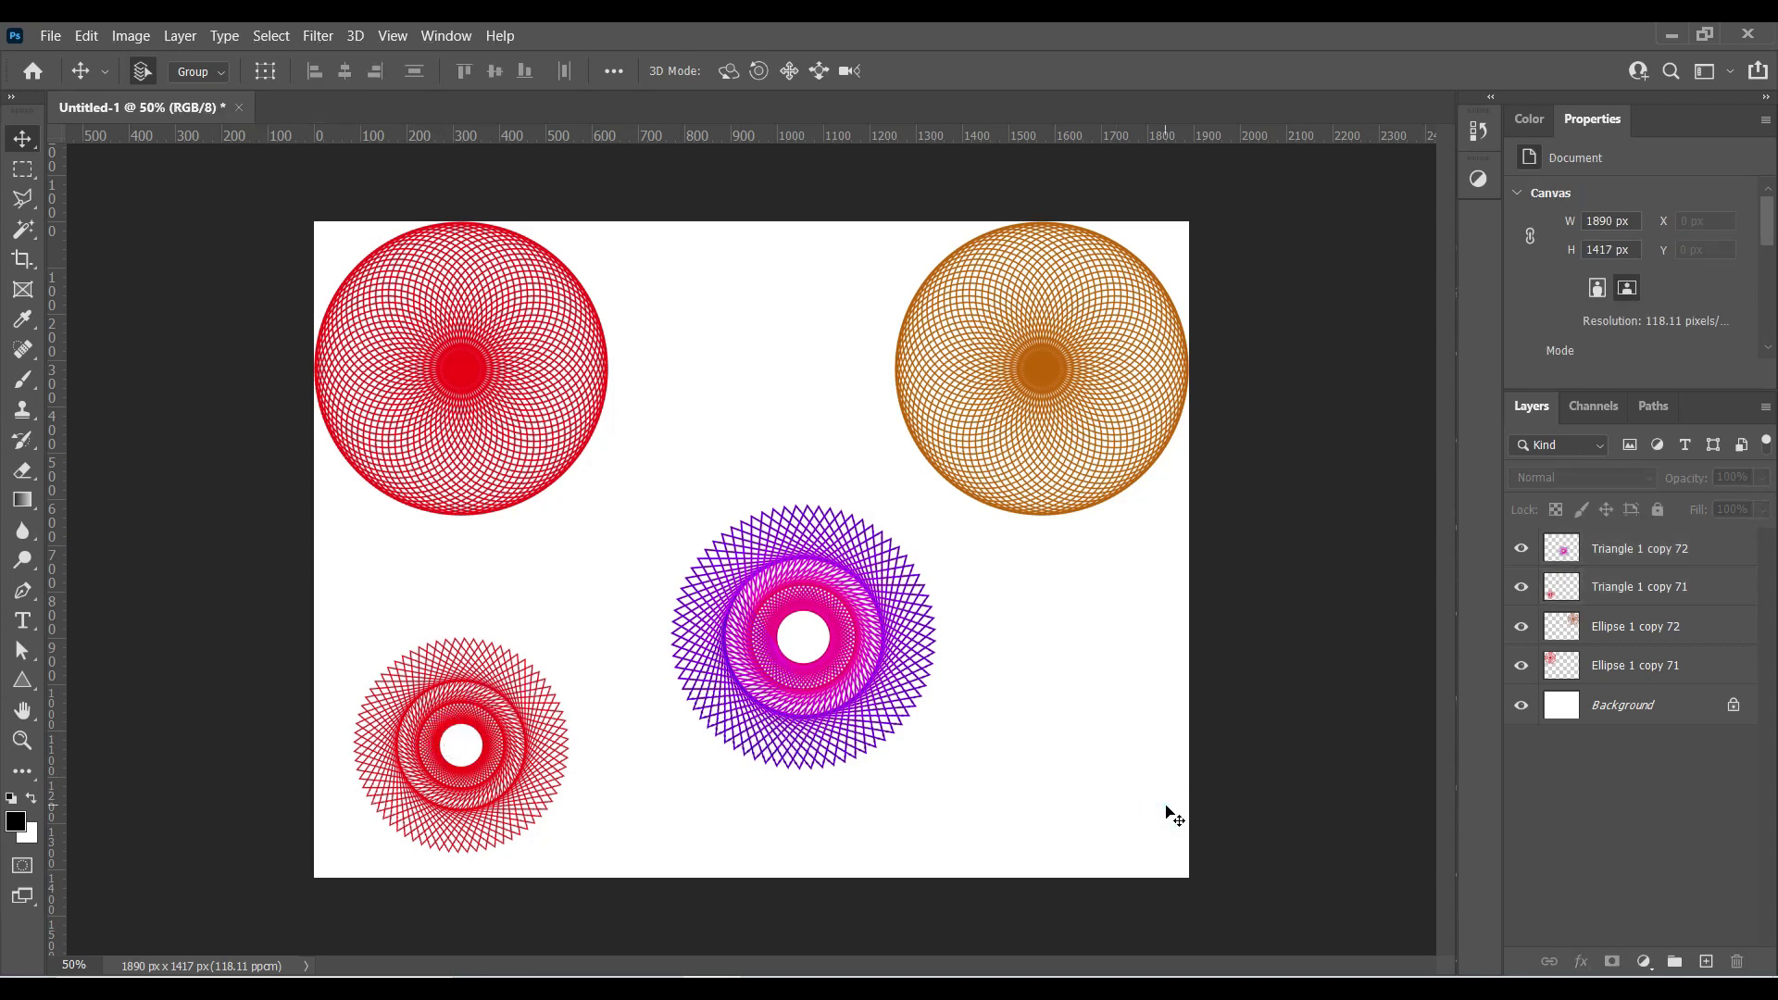
{"action": "left_click", "coordinate": [500, 755]}
{"action": "key", "text": "ctrl+j"}
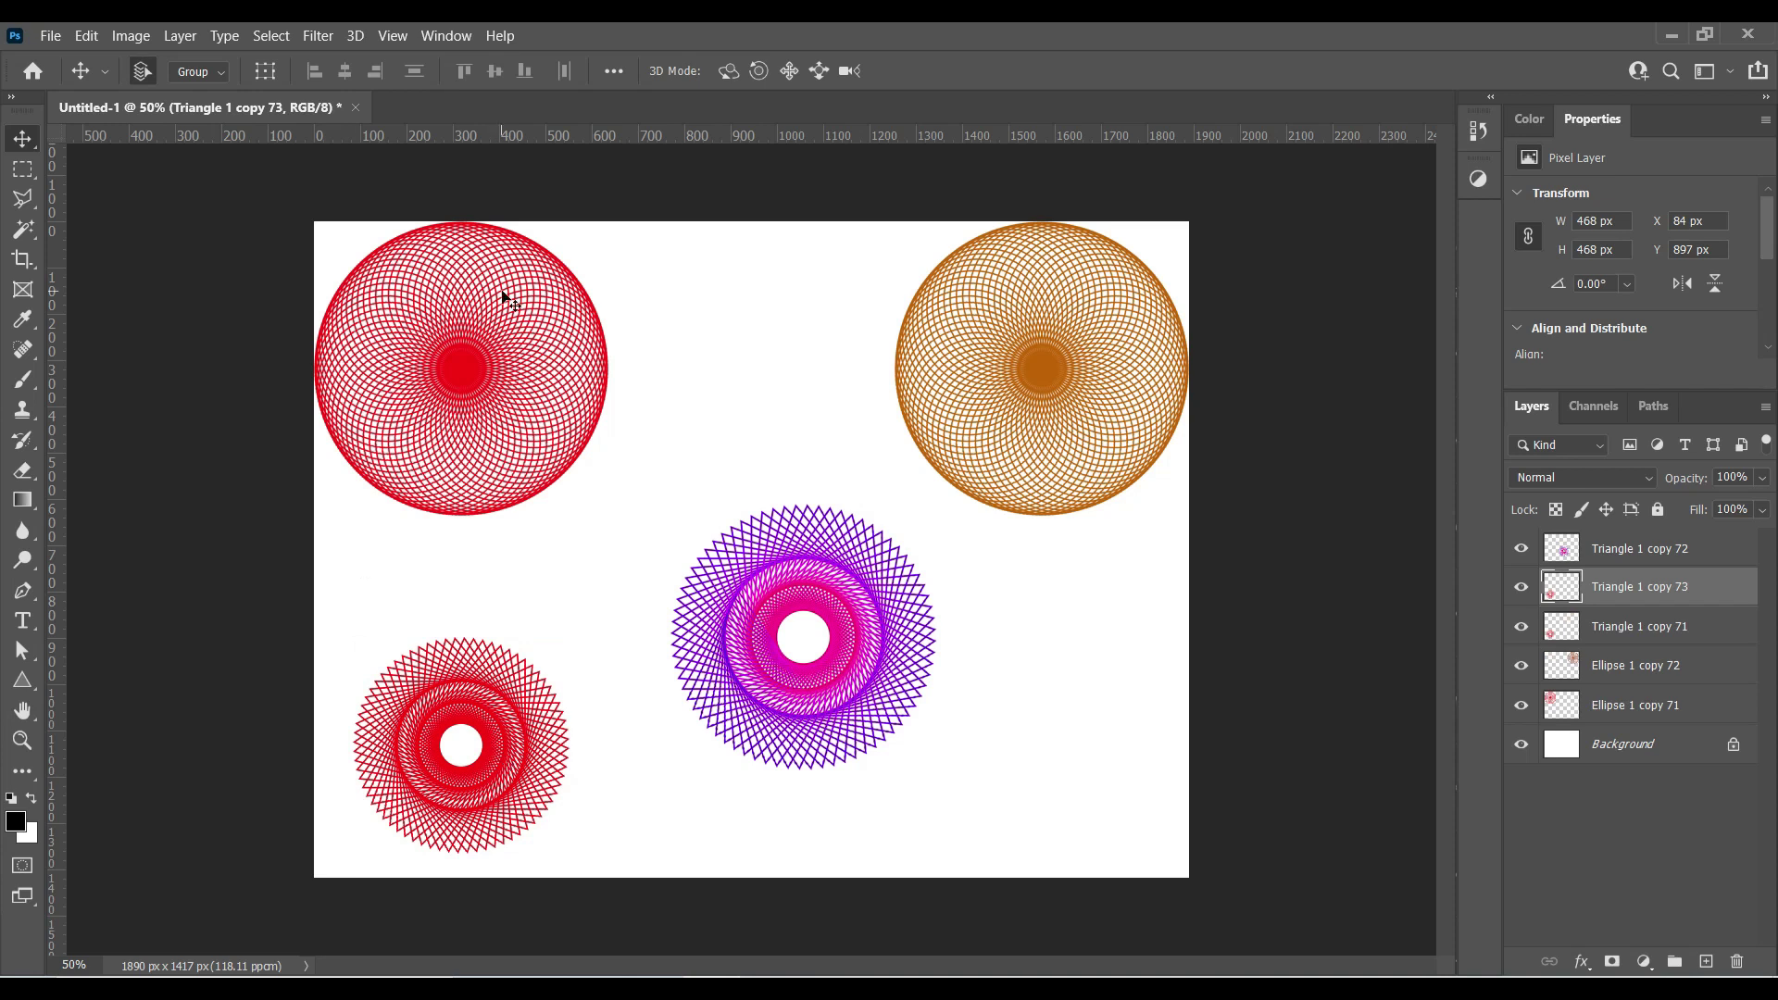
{"action": "left_click_drag", "start_coordinate": [486, 744], "coordinate": [1096, 743]}
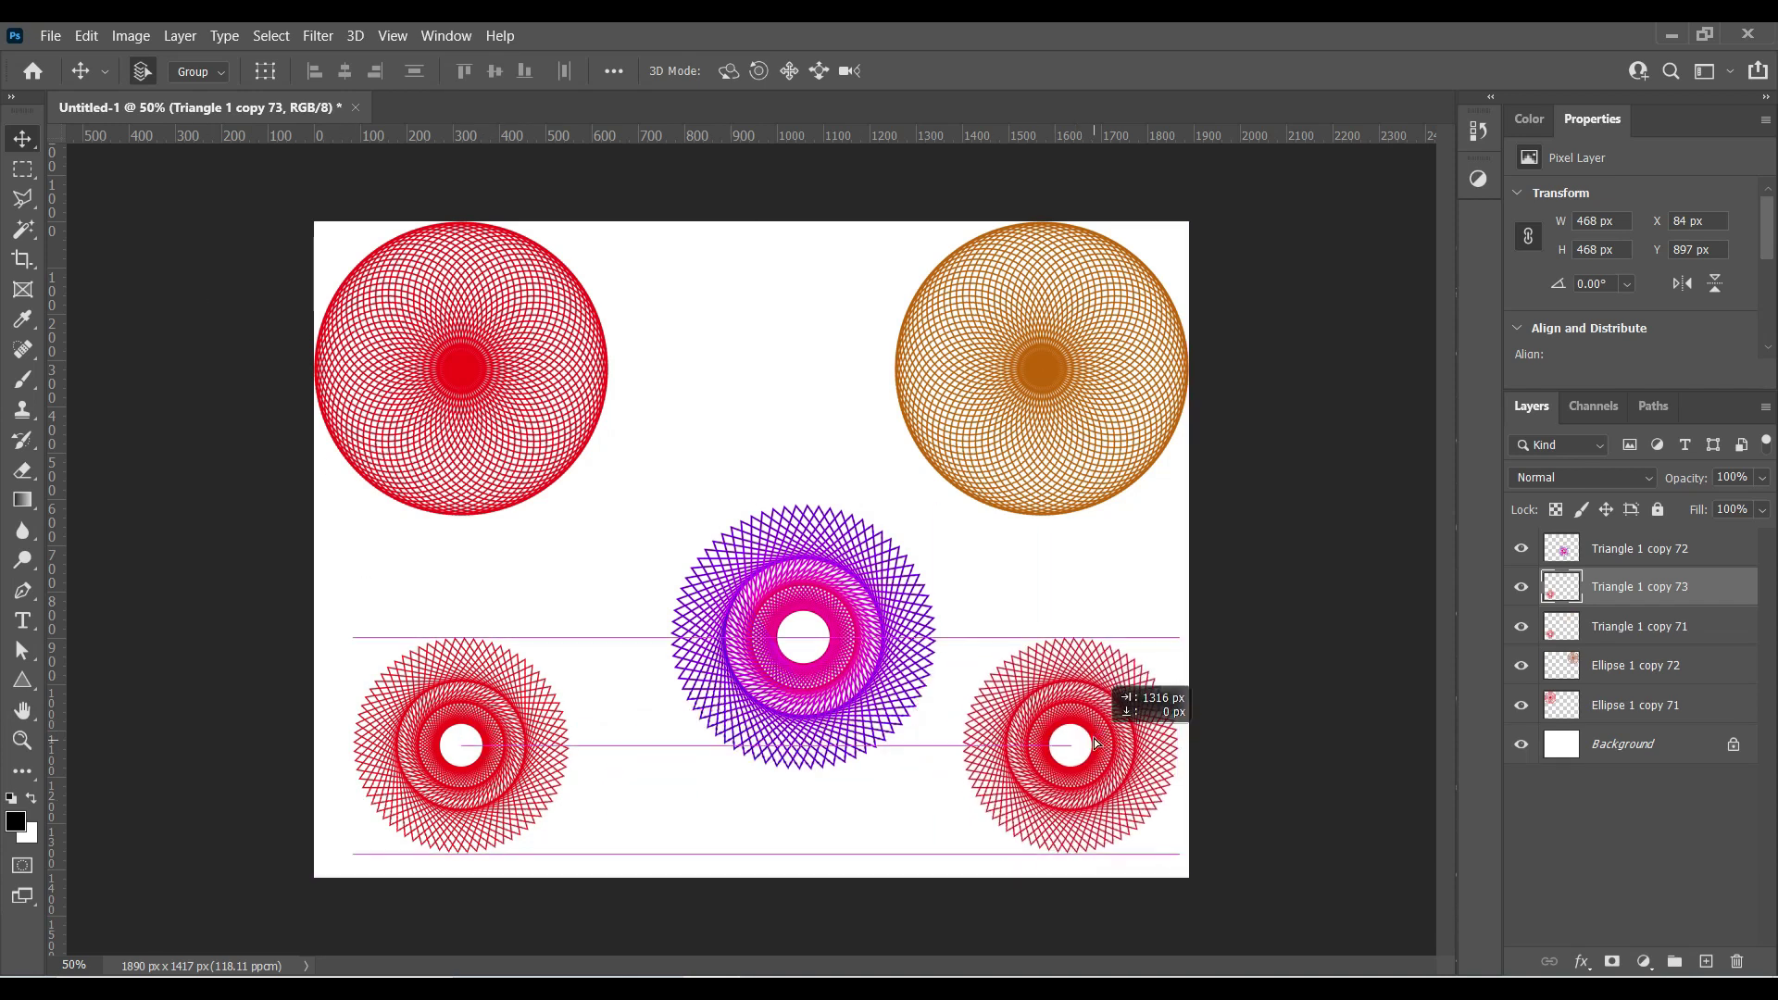
{"action": "left_click_drag", "start_coordinate": [830, 636], "coordinate": [793, 552]}
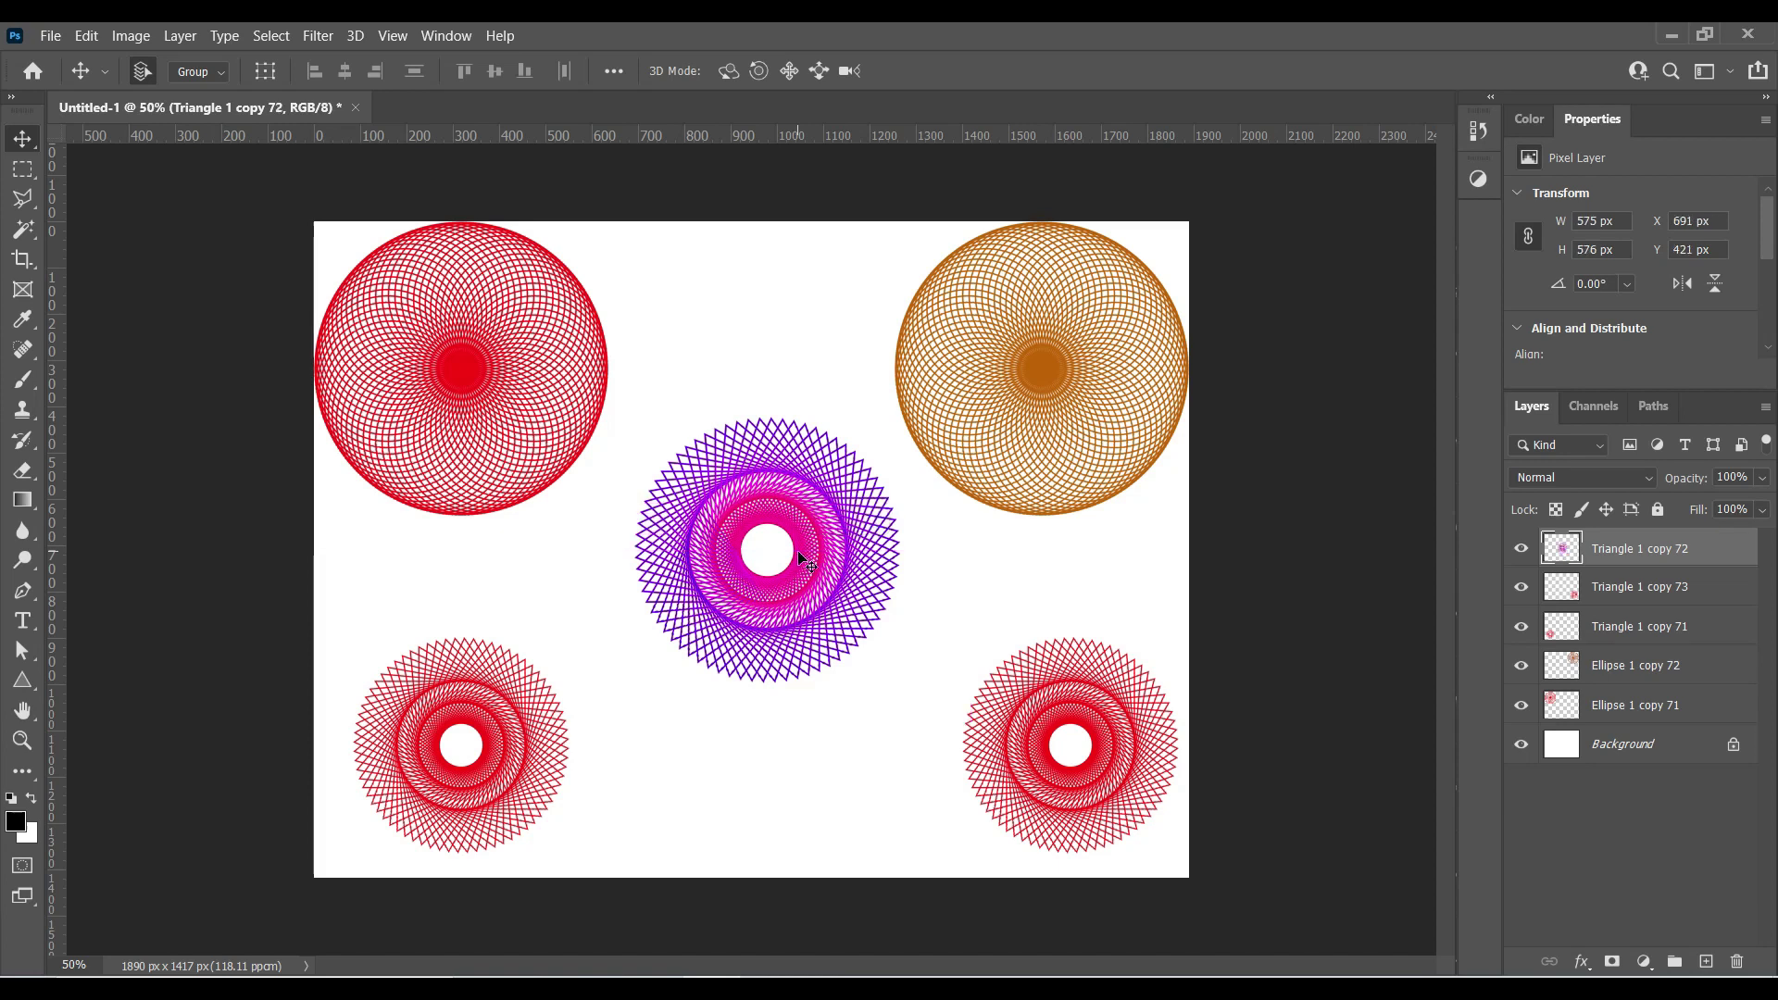
Shrink the top red and orange circle rings to about 425–440 px
{"action": "left_click", "coordinate": [537, 393]}
{"action": "key", "text": "ctrl+t"}
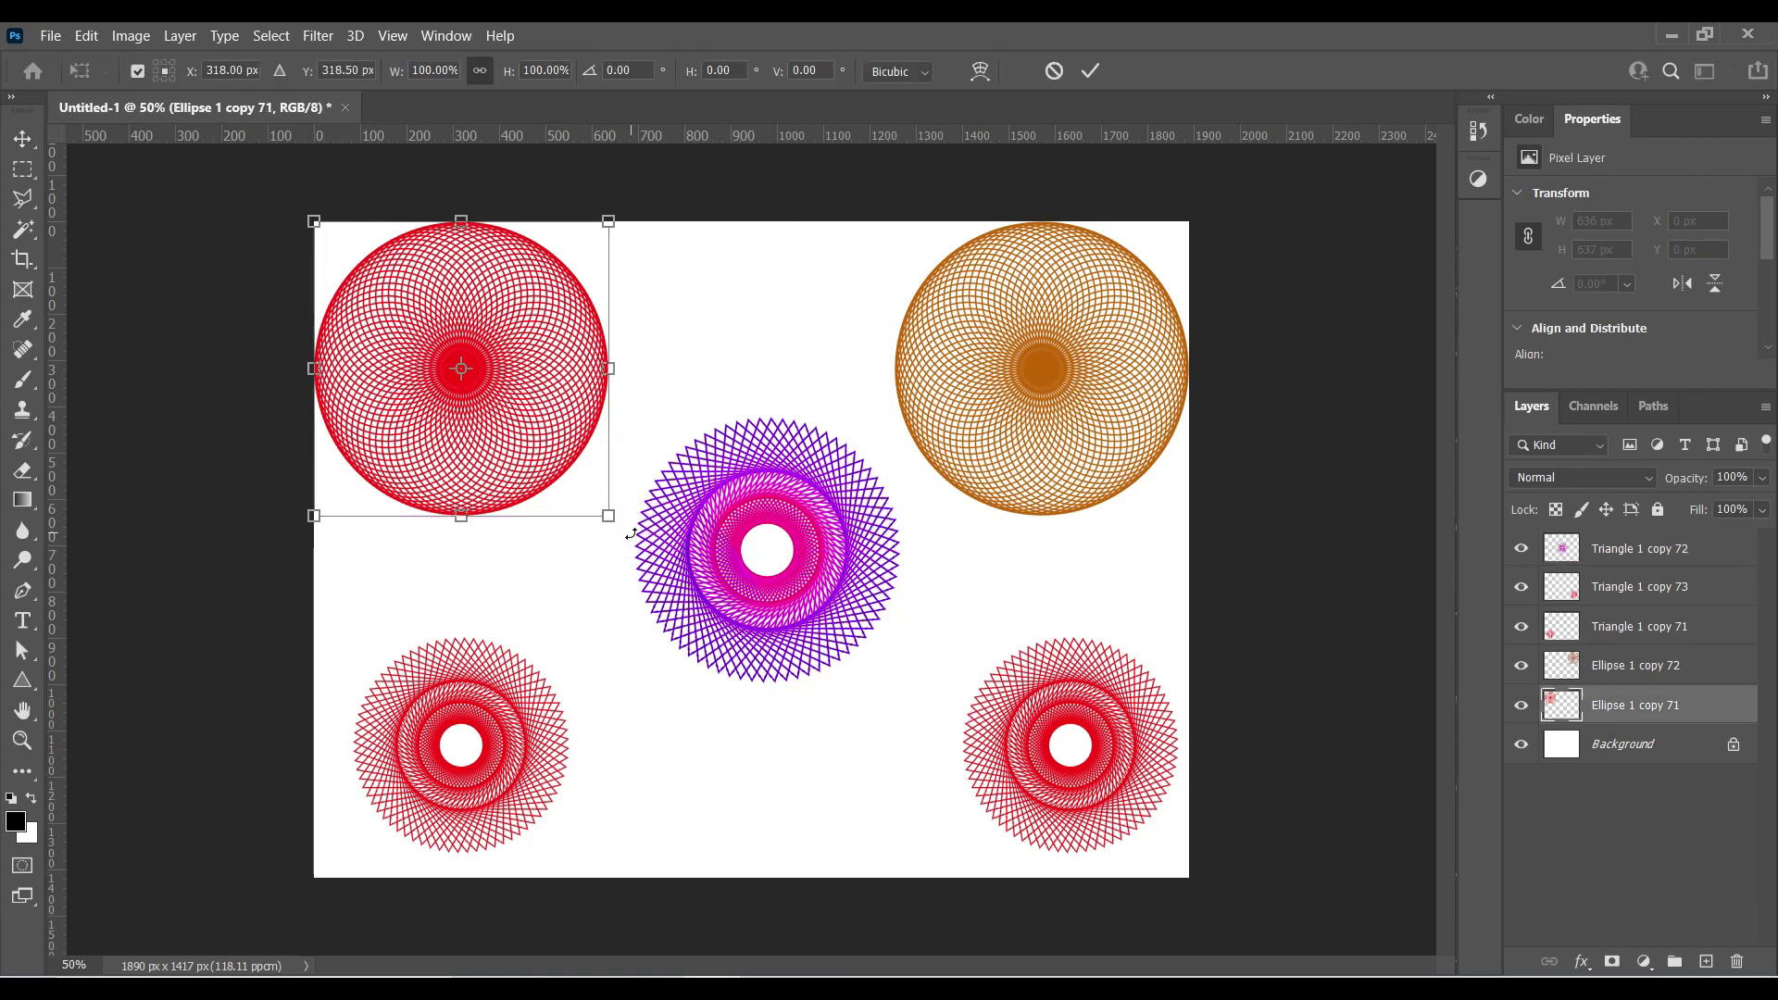
{"action": "left_click_drag", "start_coordinate": [608, 520], "coordinate": [561, 469]}
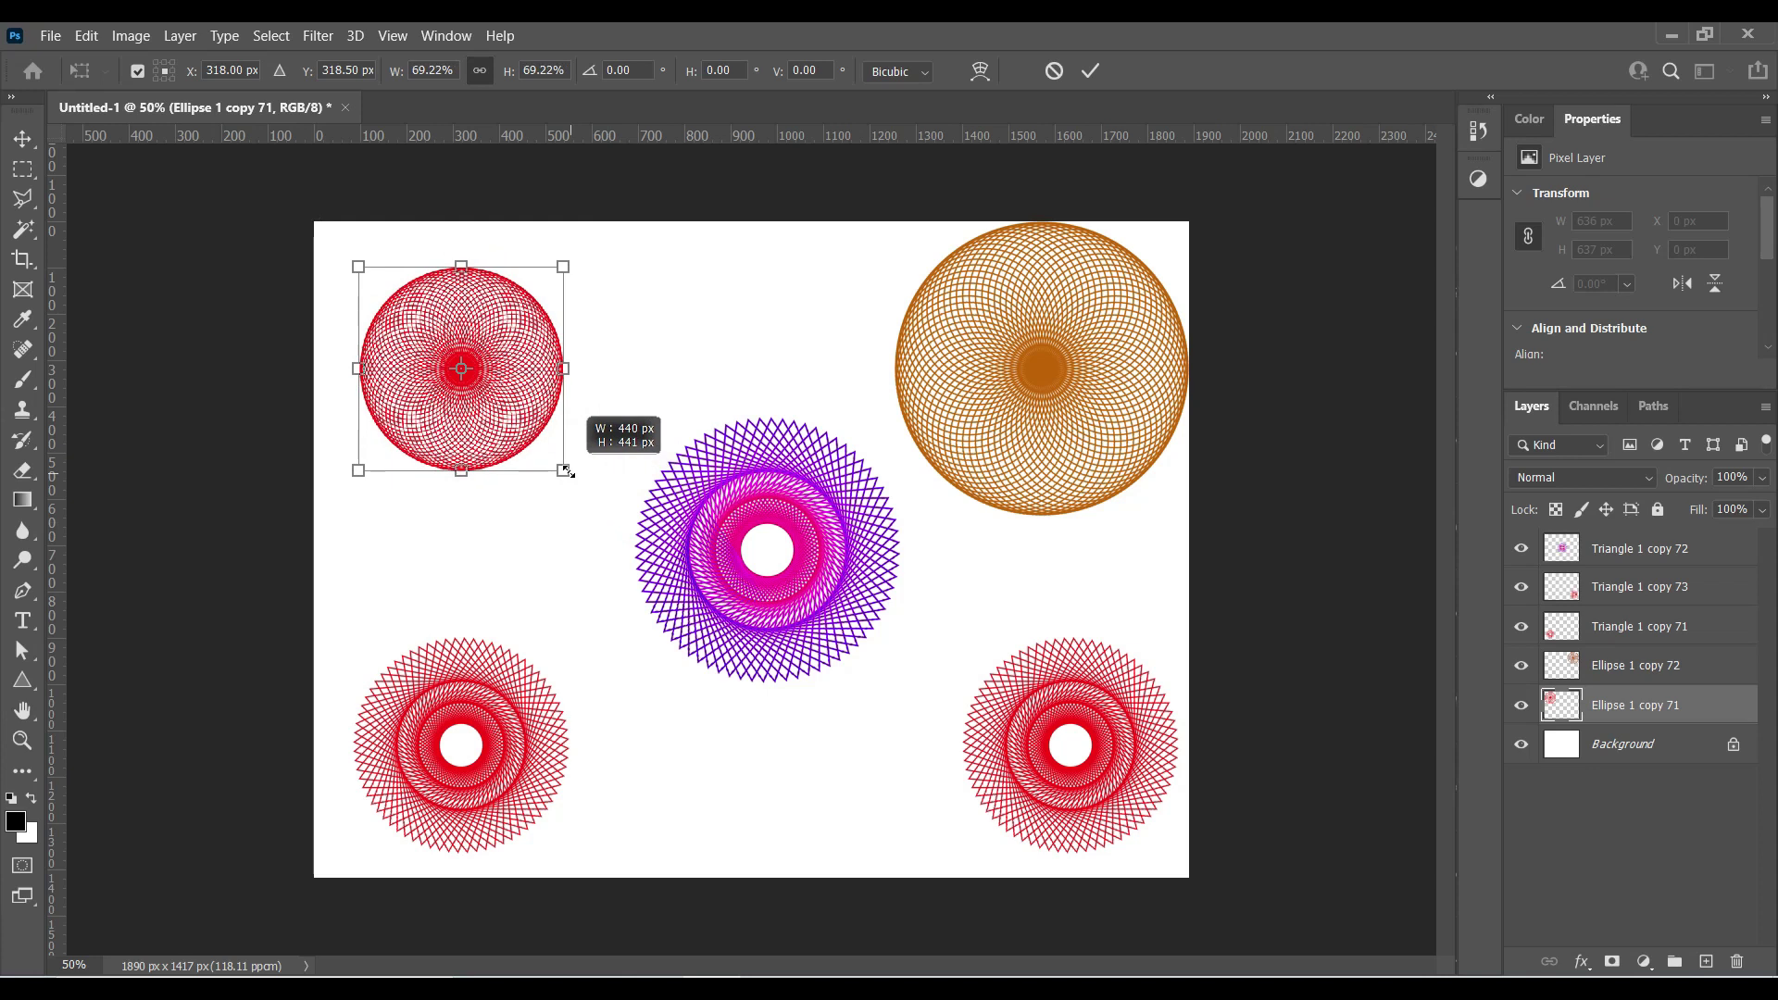
{"action": "key", "text": "Return"}
{"action": "left_click", "coordinate": [1006, 389]}
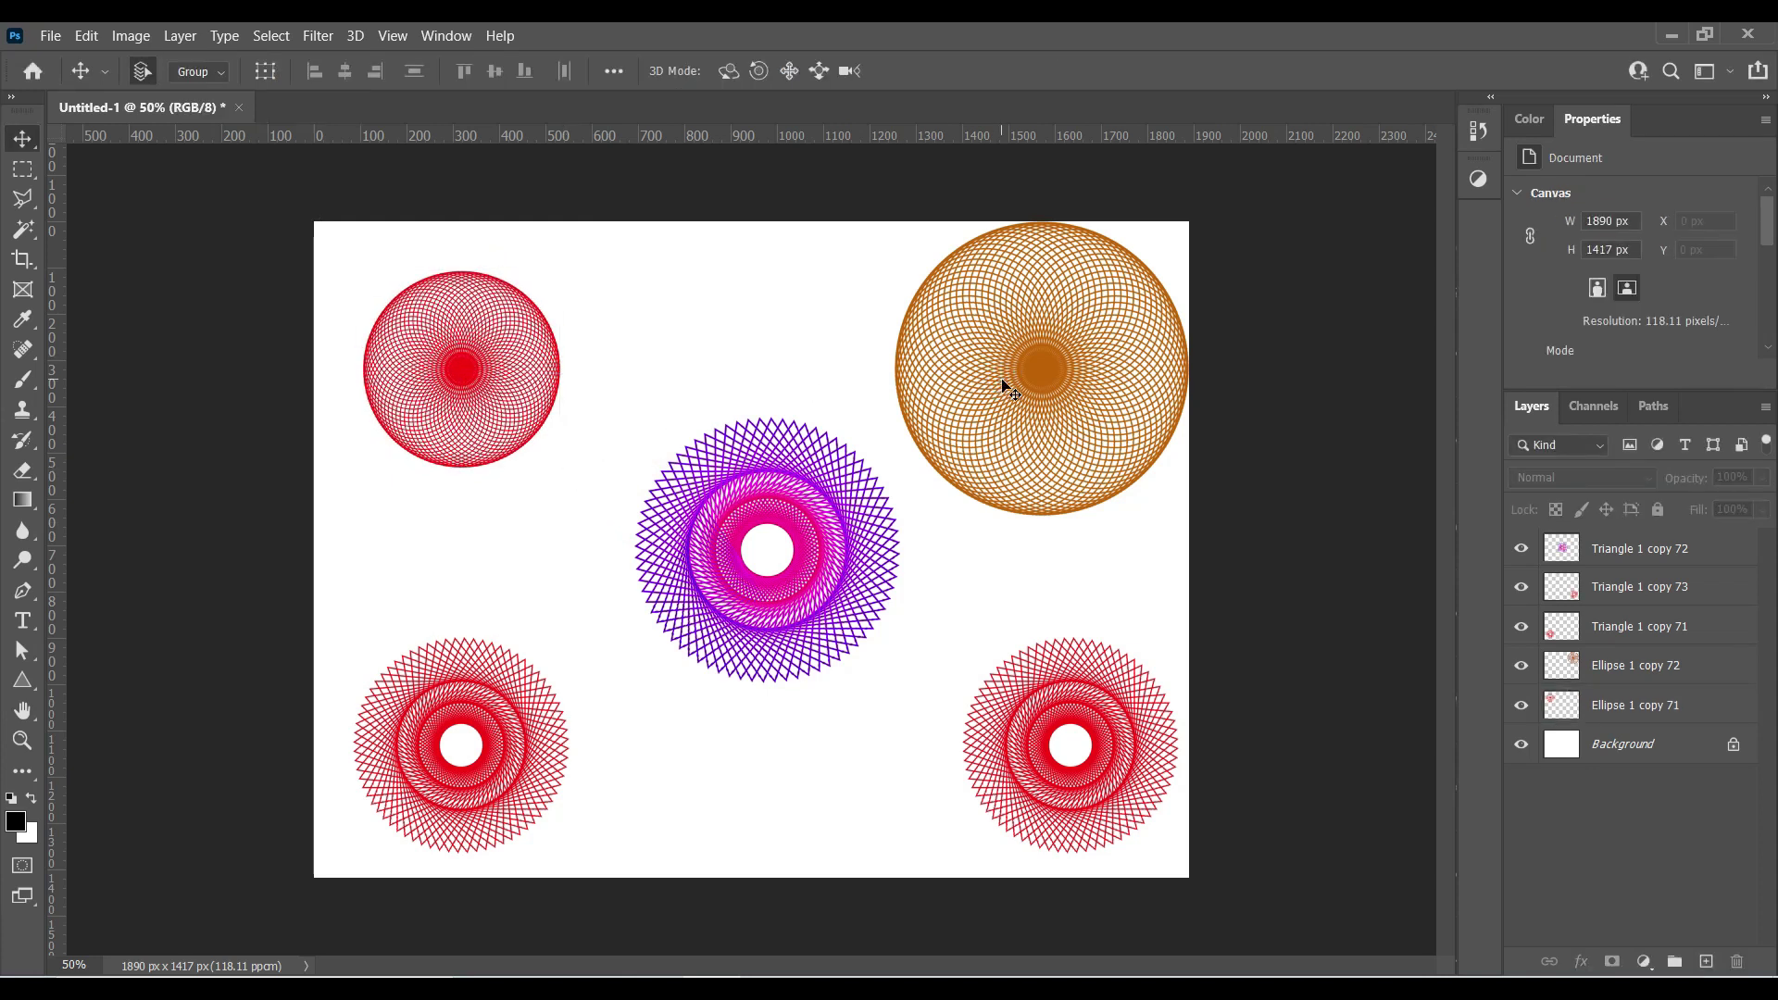
{"action": "left_click", "coordinate": [1080, 377]}
{"action": "key", "text": "ctrl+t"}
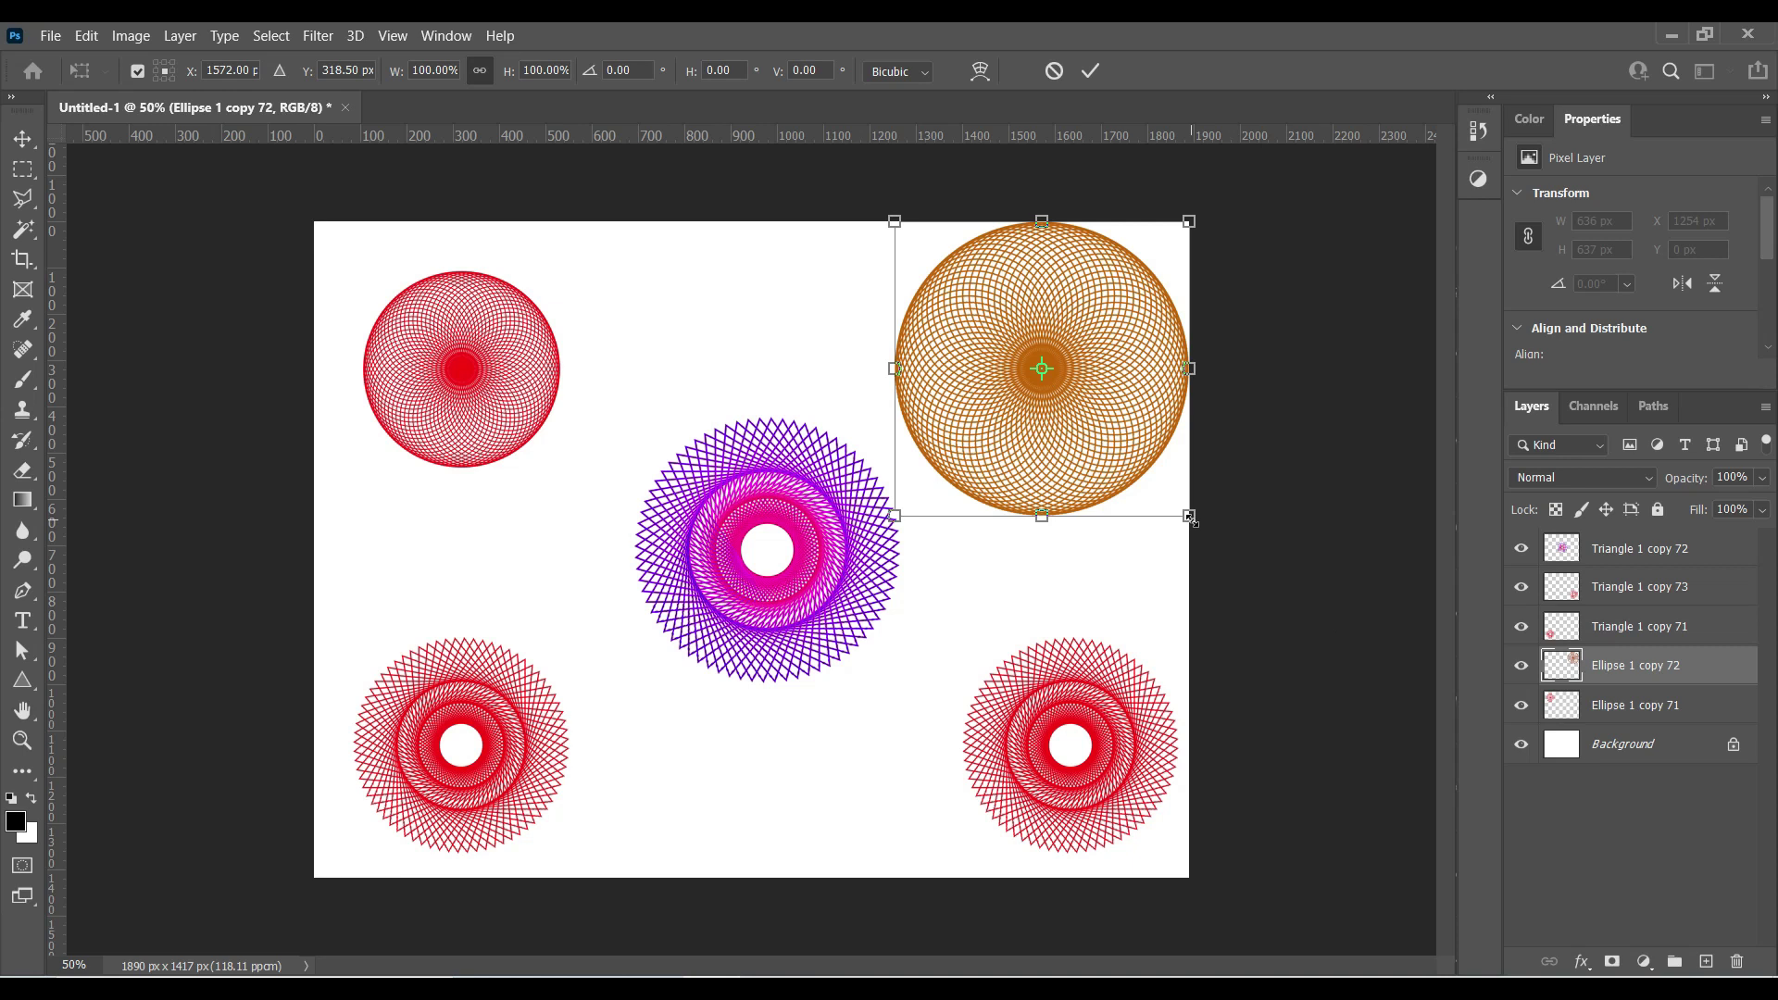
{"action": "left_click_drag", "start_coordinate": [1189, 516], "coordinate": [1139, 466]}
{"action": "key", "text": "Return"}
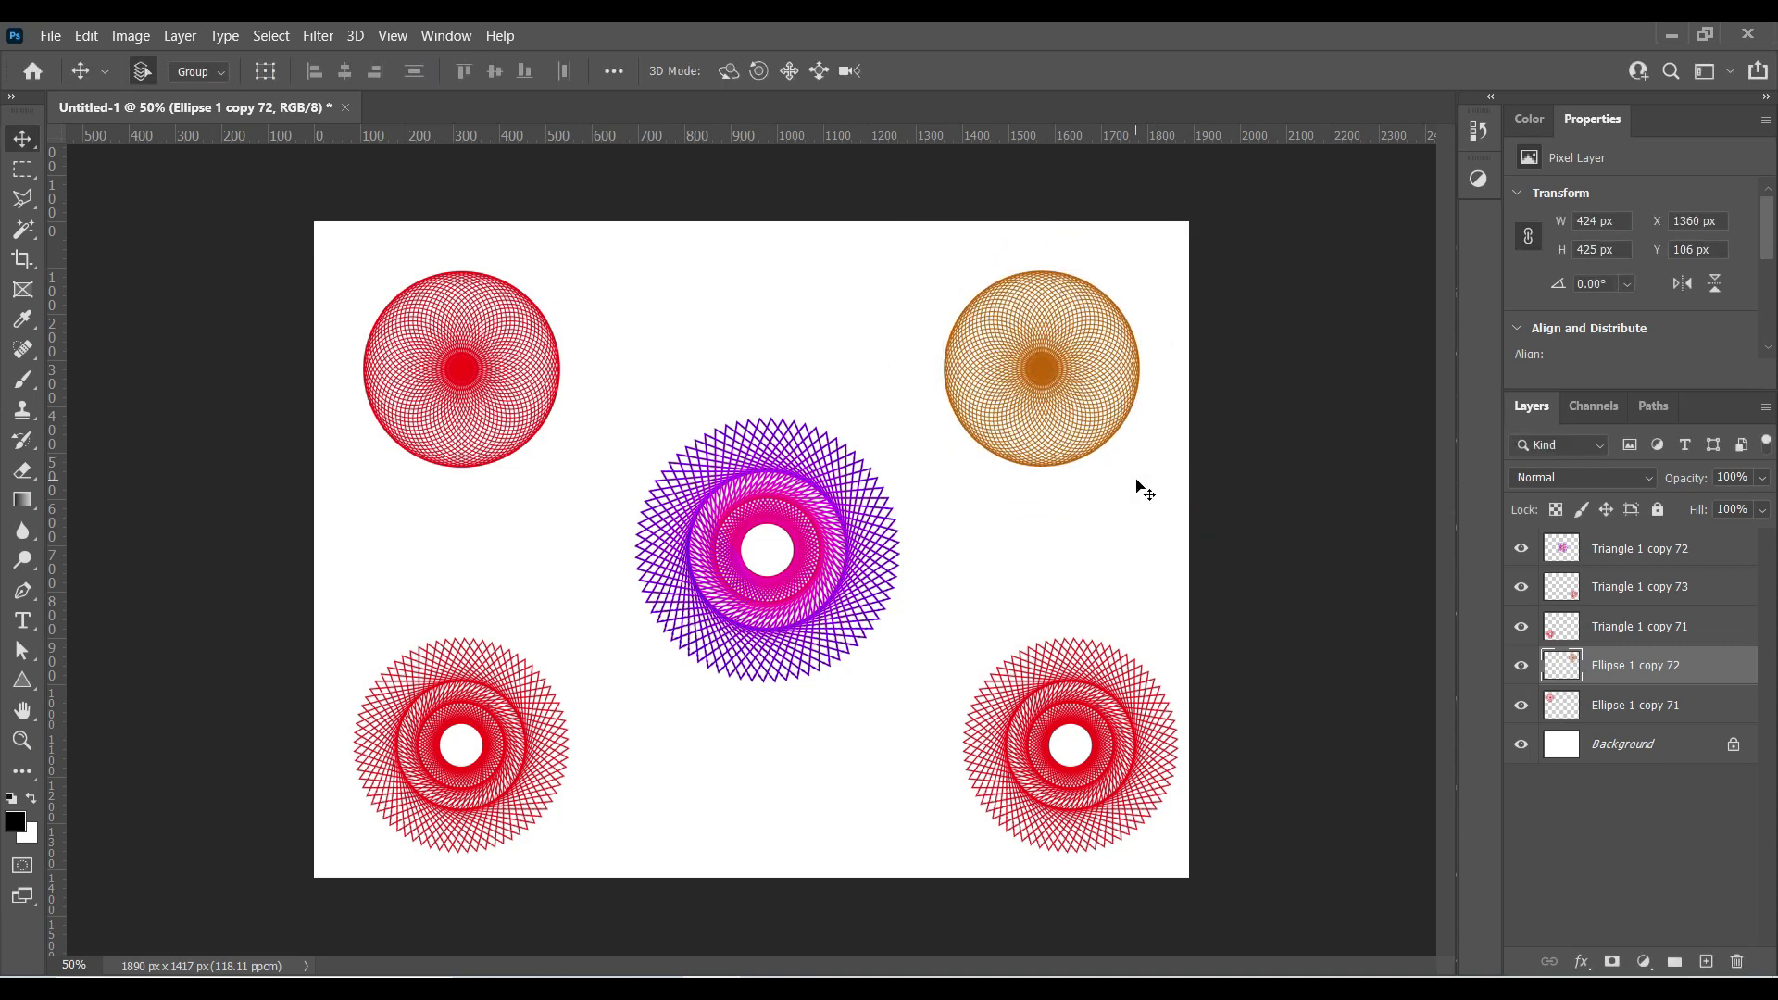